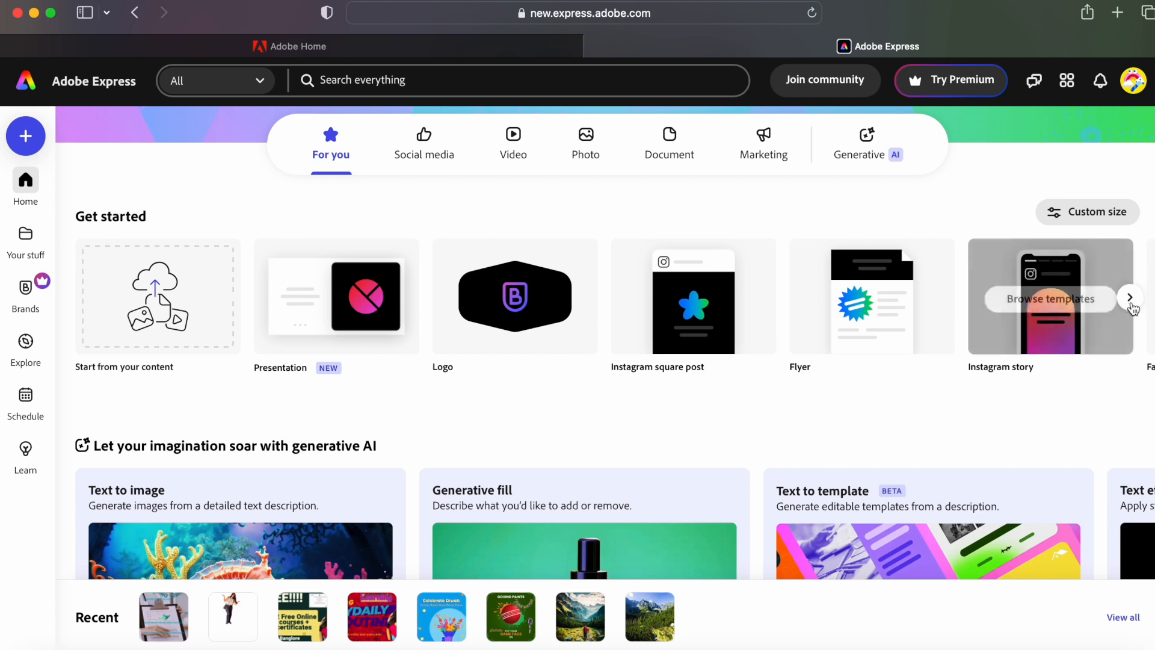
- Page the Get started carousel forward to Webpage and scroll down to the generative AI tools
left_click(1131, 299)
left_click(1130, 297)
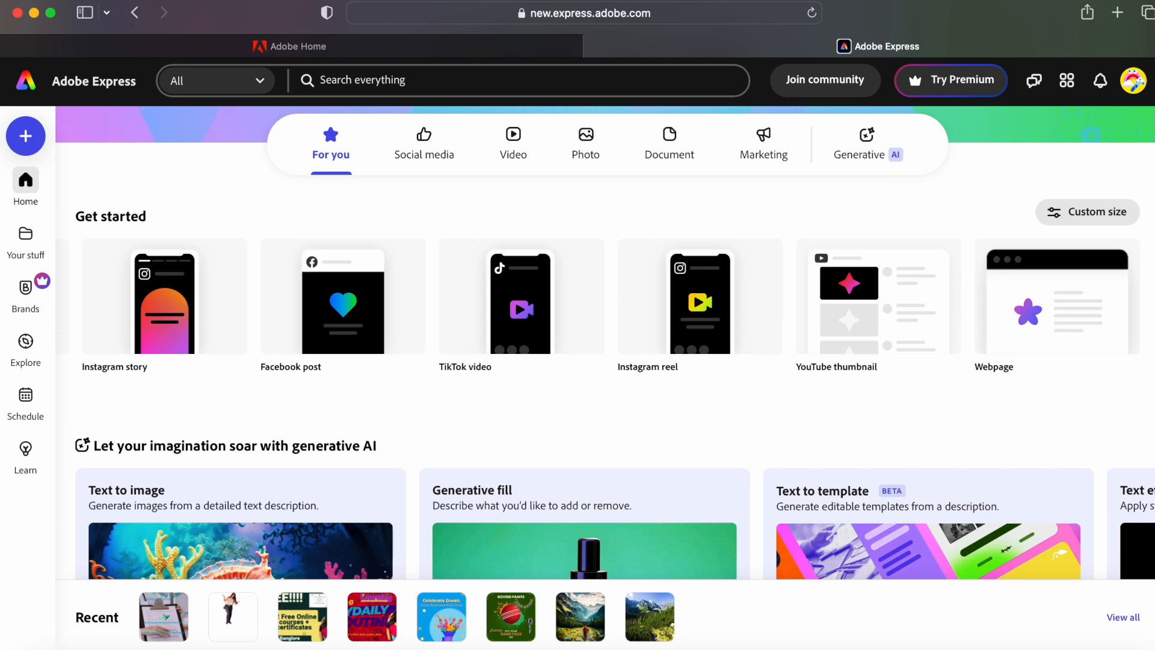
scroll(602, 343, "down", 5)
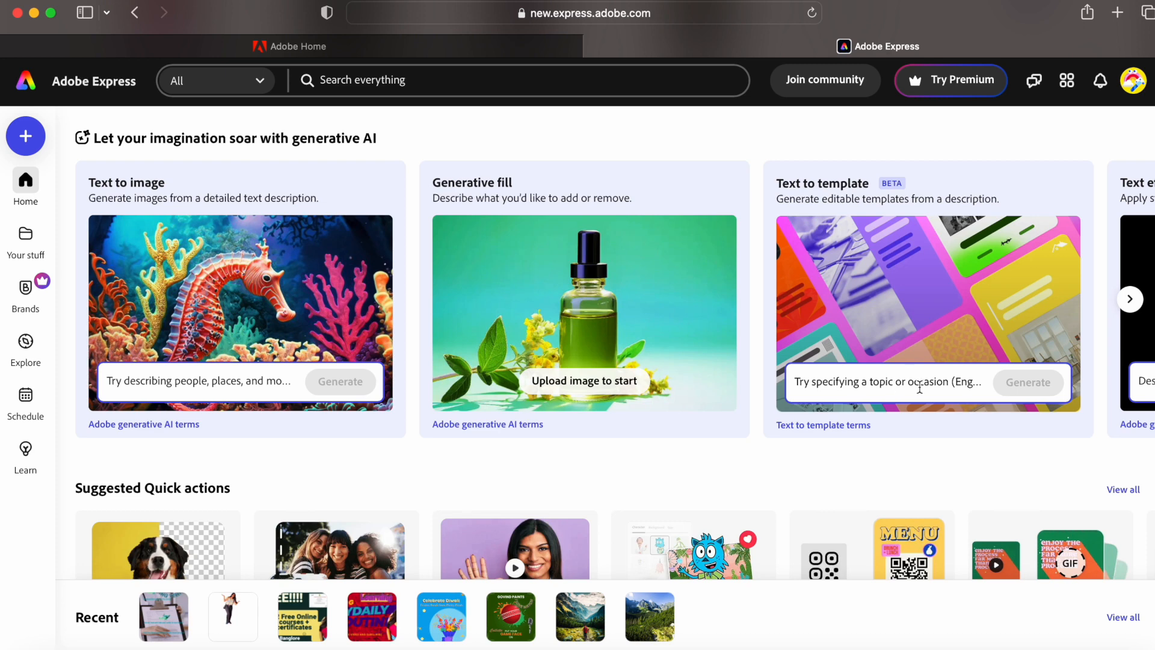
- Reveal the Text effects card, scroll through every home page section, then return to the top
left_click(1130, 299)
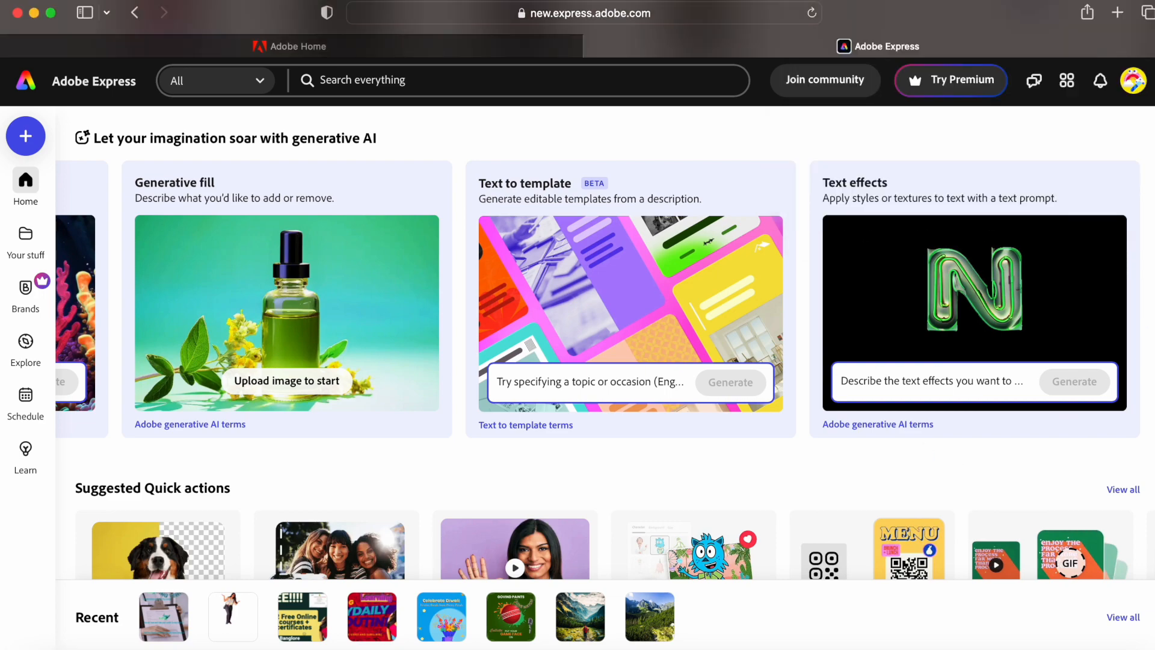
scroll(604, 342, "down", 9)
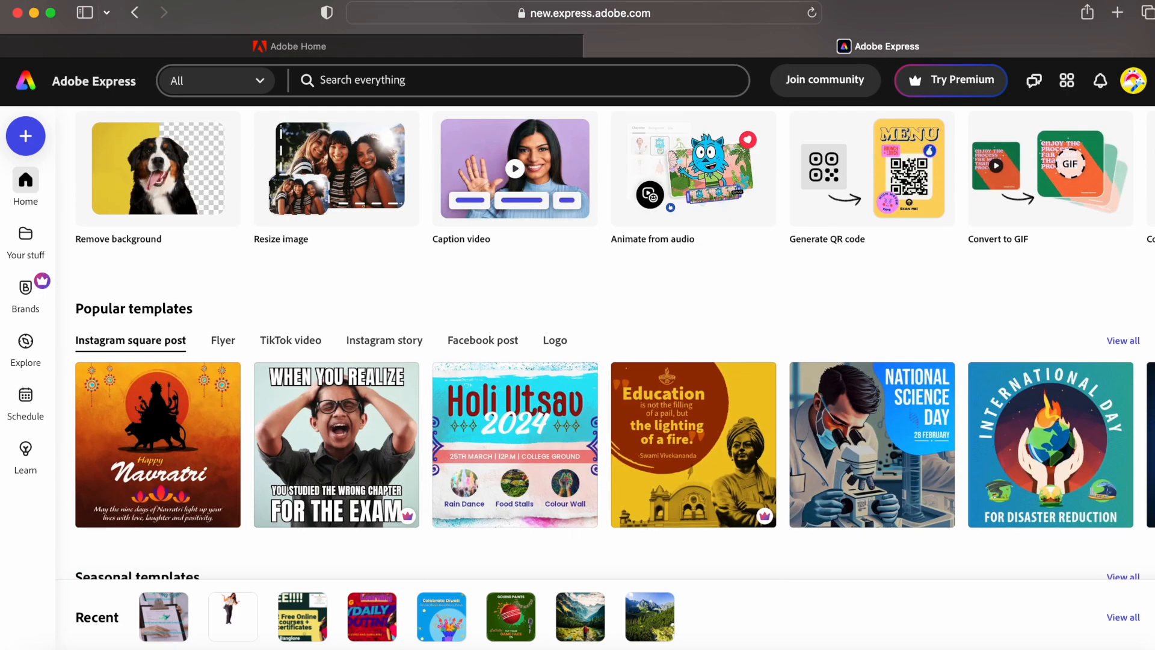
scroll(614, 343, "down", 10)
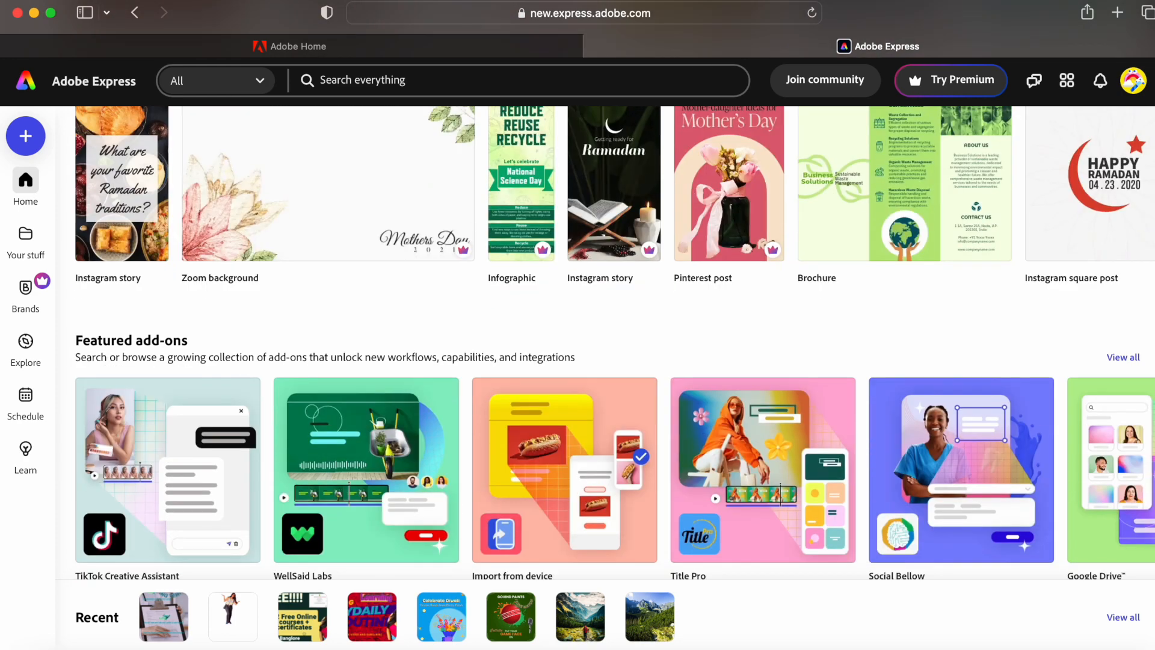
scroll(599, 394, "down", 6)
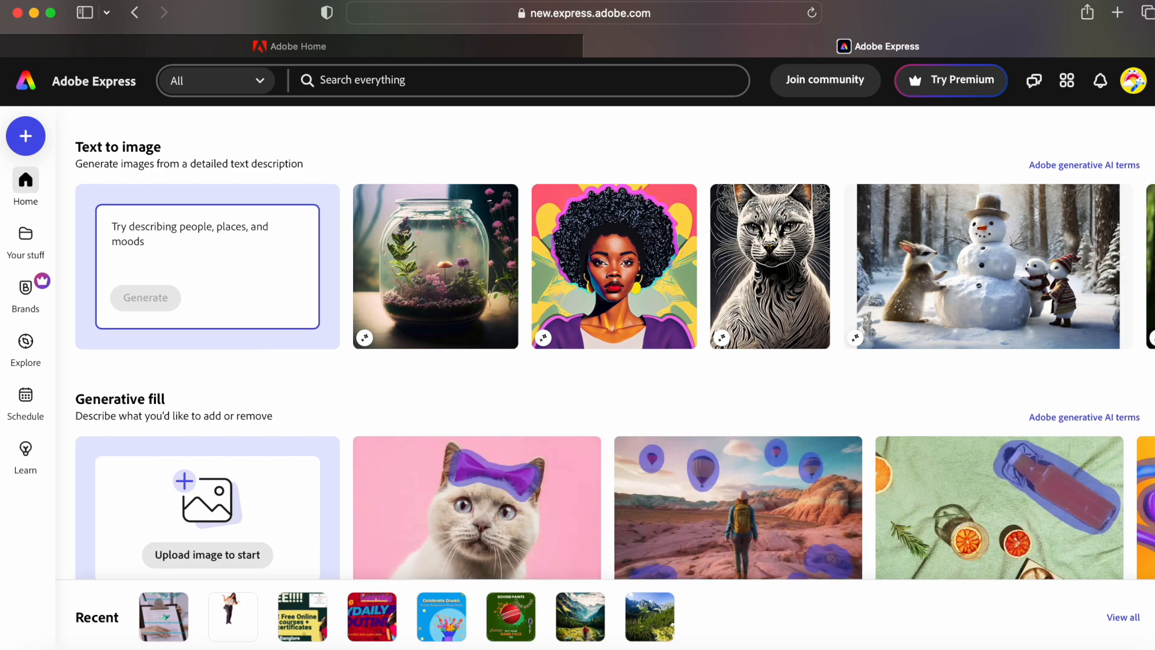
scroll(601, 343, "down", 5)
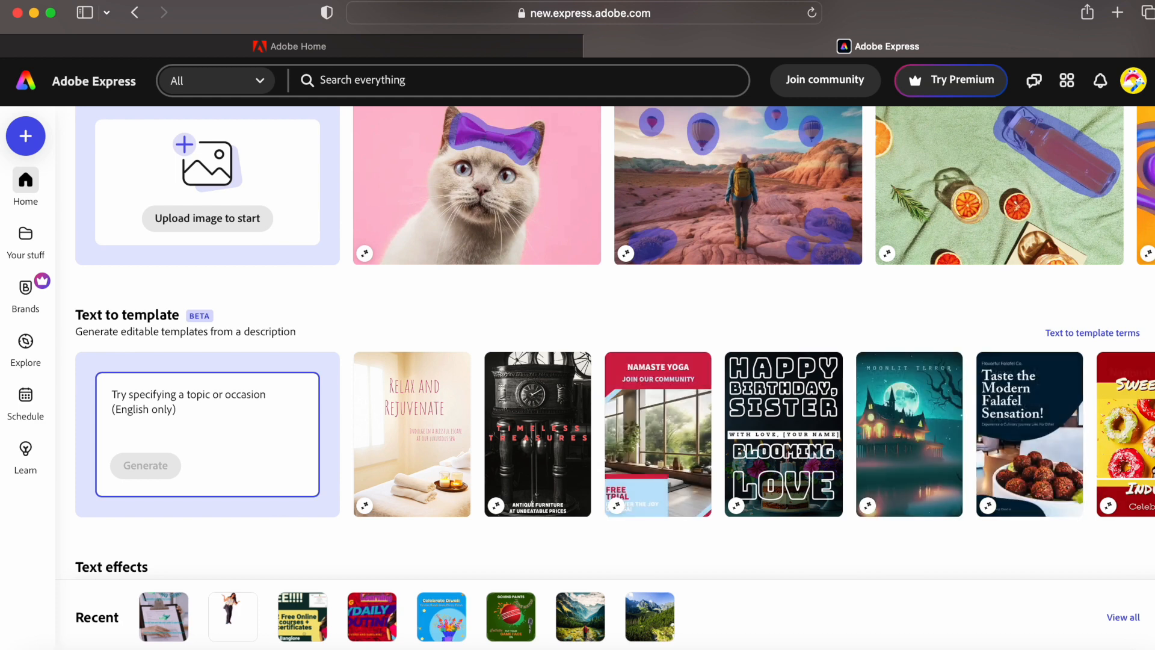
scroll(602, 342, "down", 3)
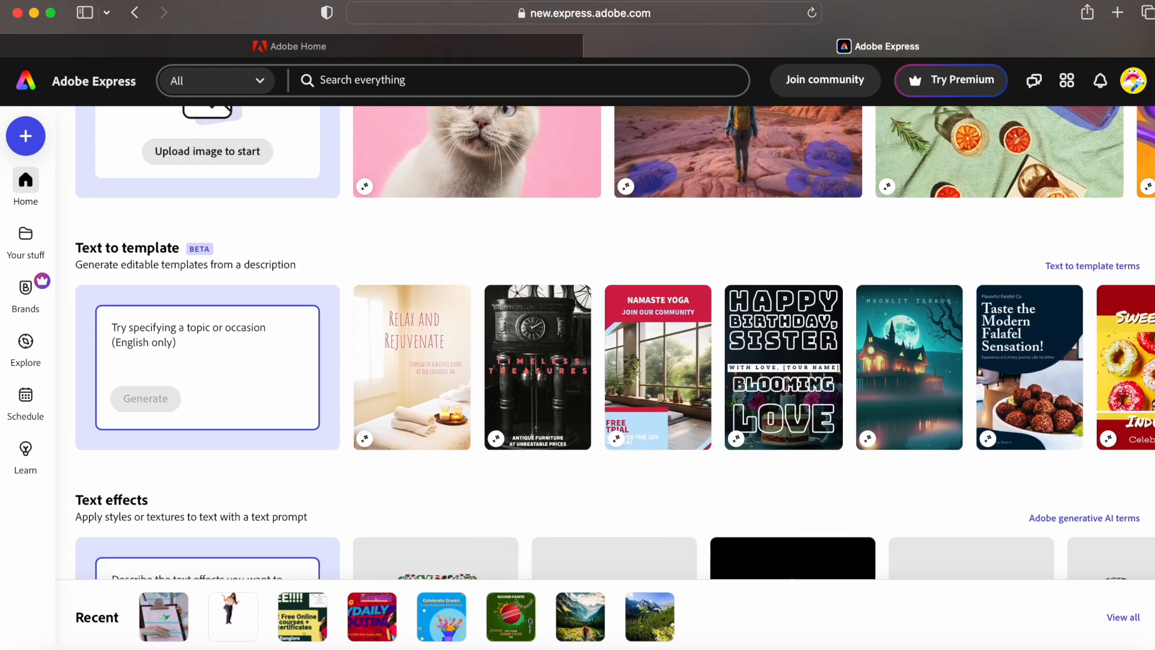
scroll(577, 376, "down", 1)
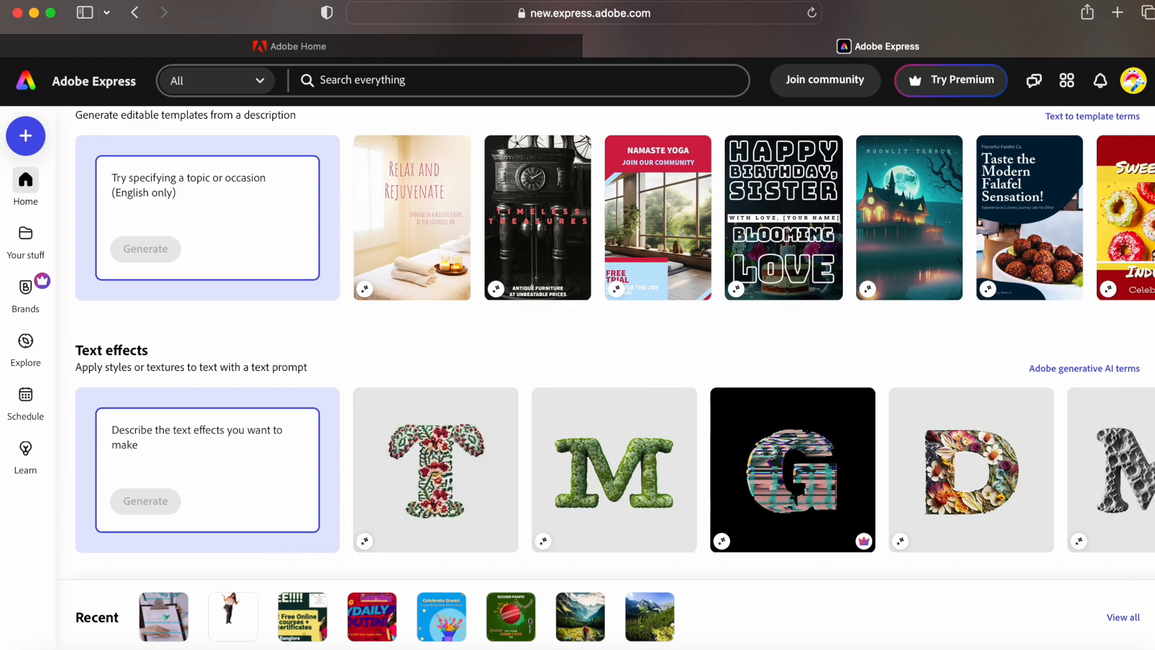
scroll(602, 343, "up", 20)
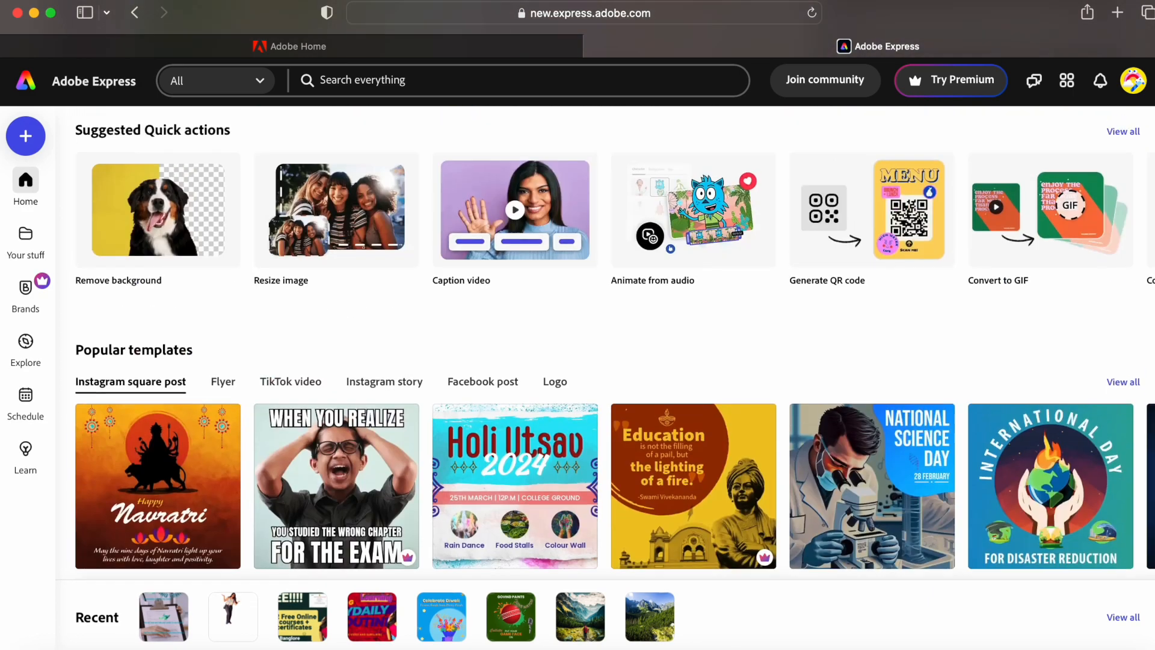
scroll(601, 343, "up", 8)
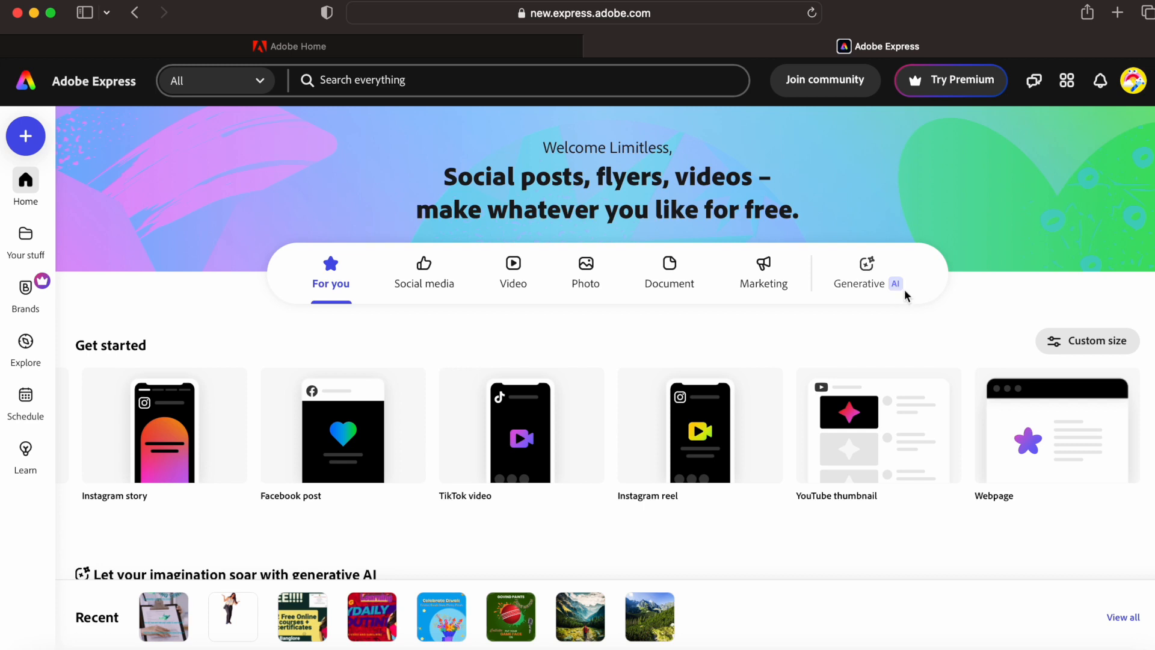
- Choose Social media, page through its sizes, and scroll to featured templates and Quick actions
left_click(411, 285)
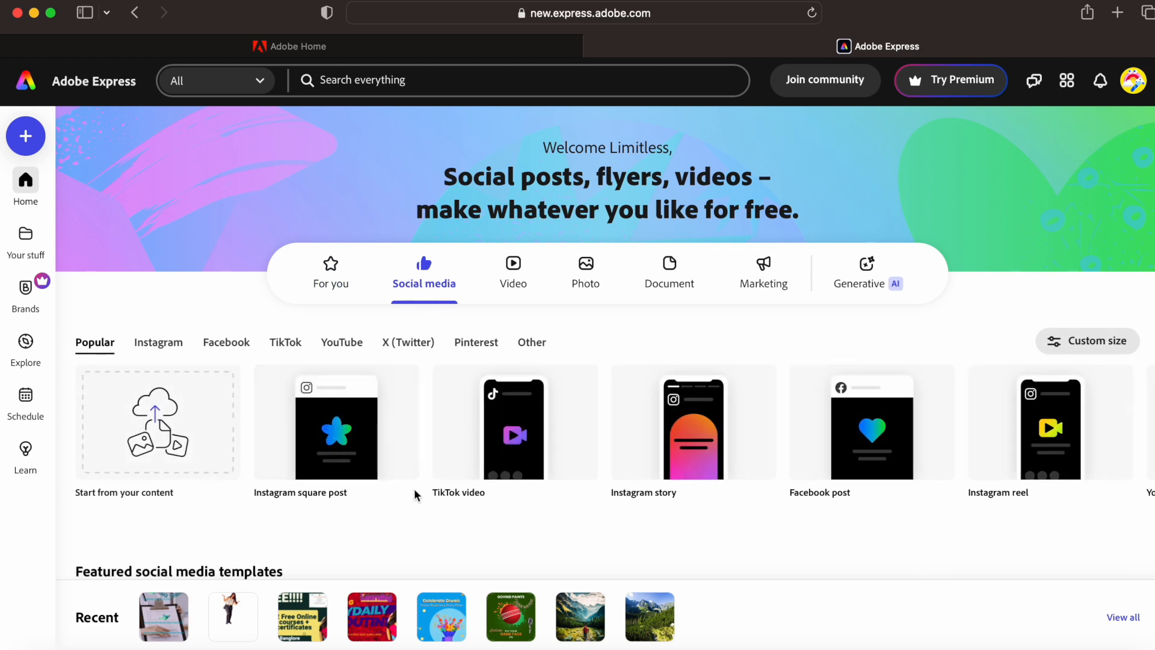
mouse_move(267, 457)
left_click(1140, 436)
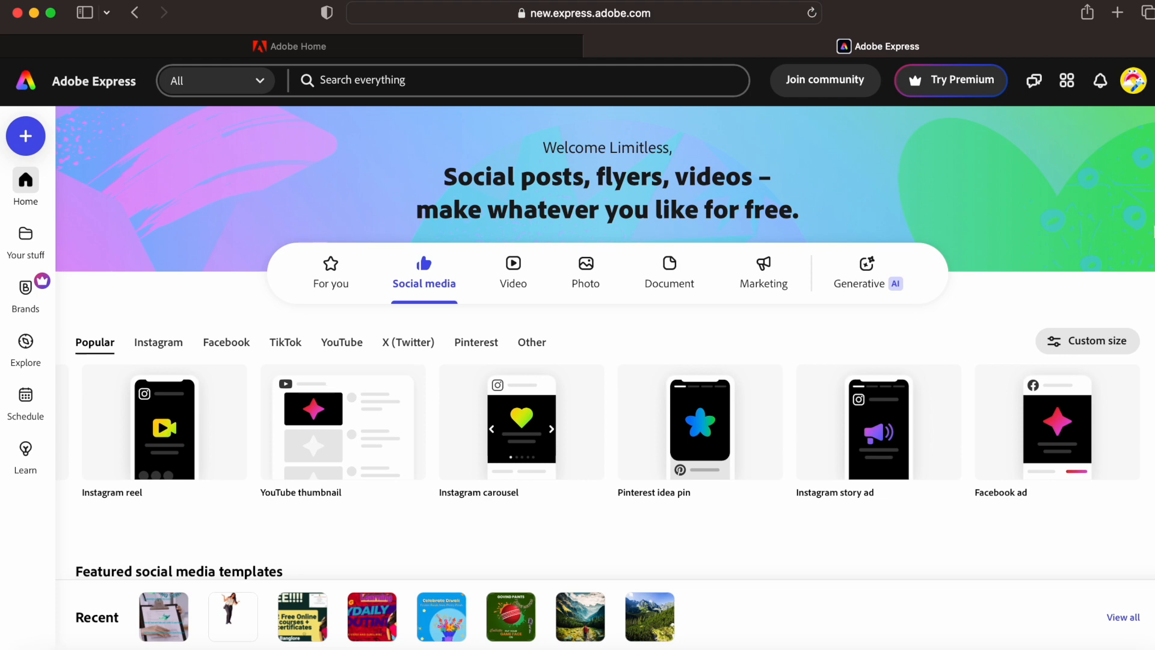
scroll(605, 343, "down", 5)
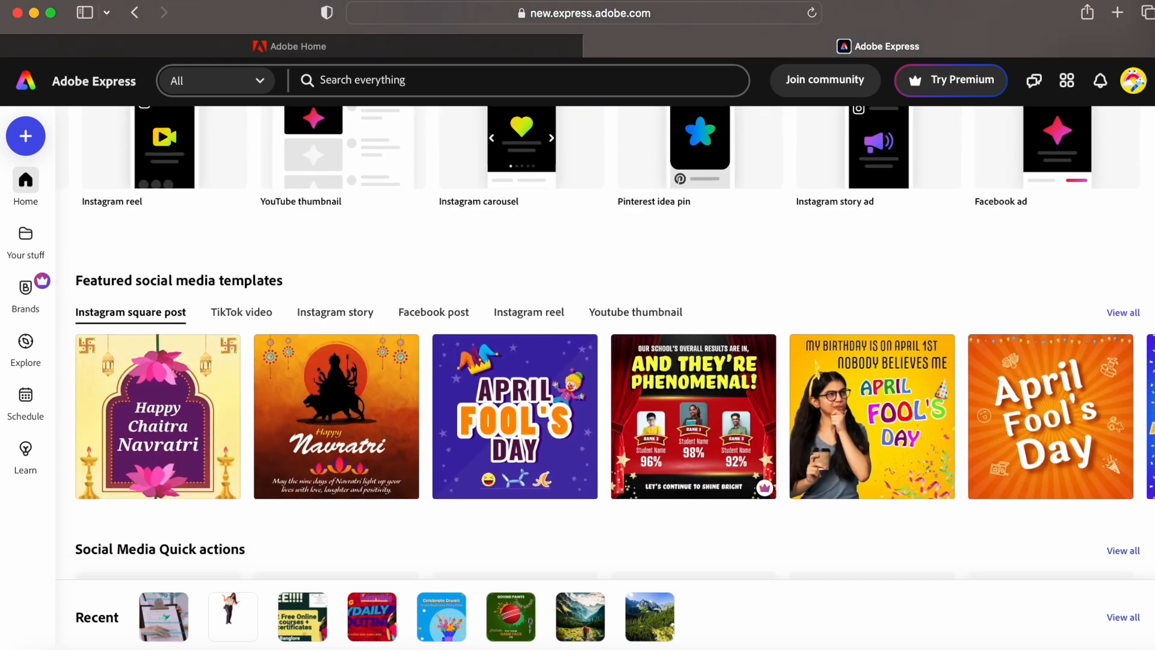
scroll(1148, 499, "down", 3)
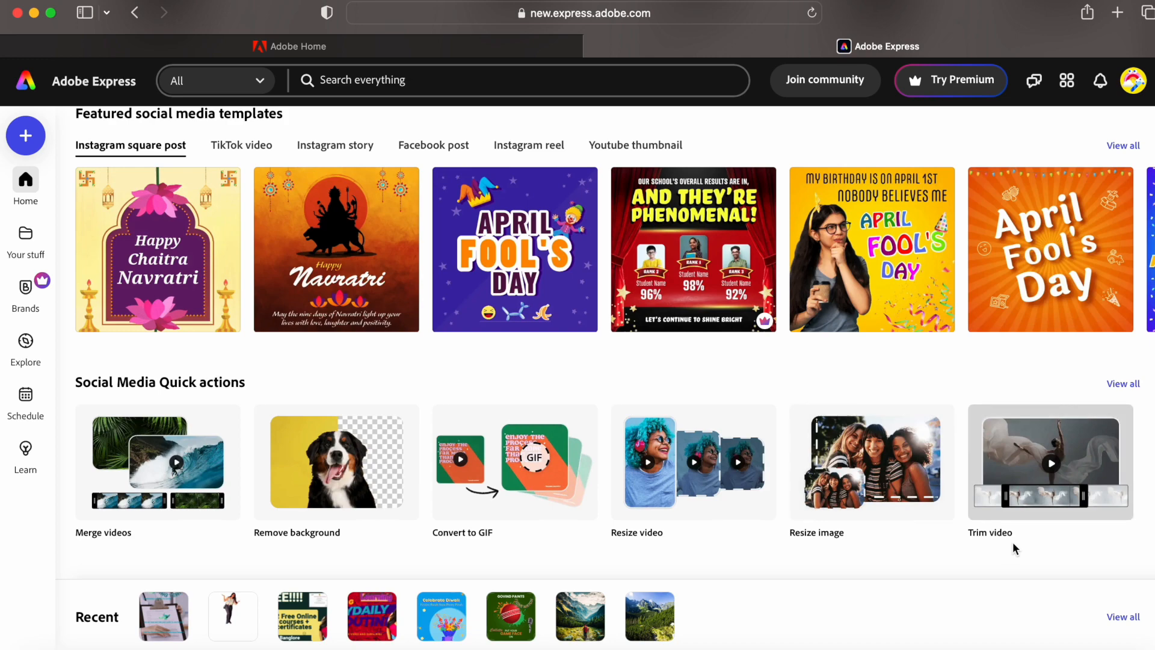
left_click(1131, 388)
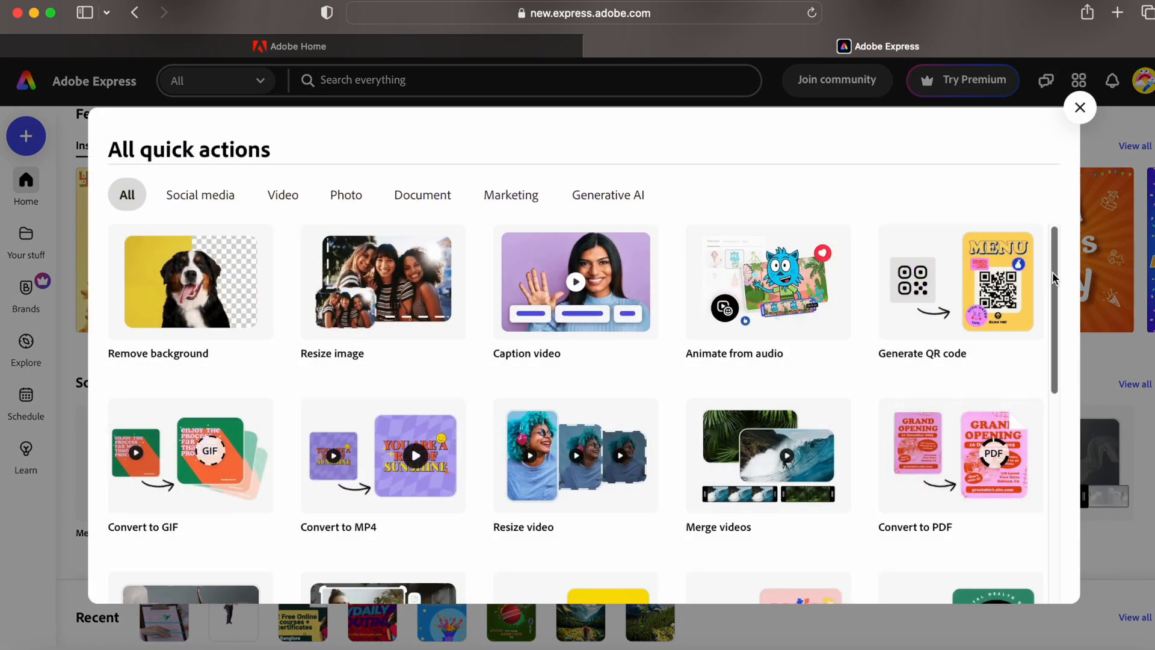
scroll(1054, 278, "down", 3)
scroll(1054, 278, "up", 3)
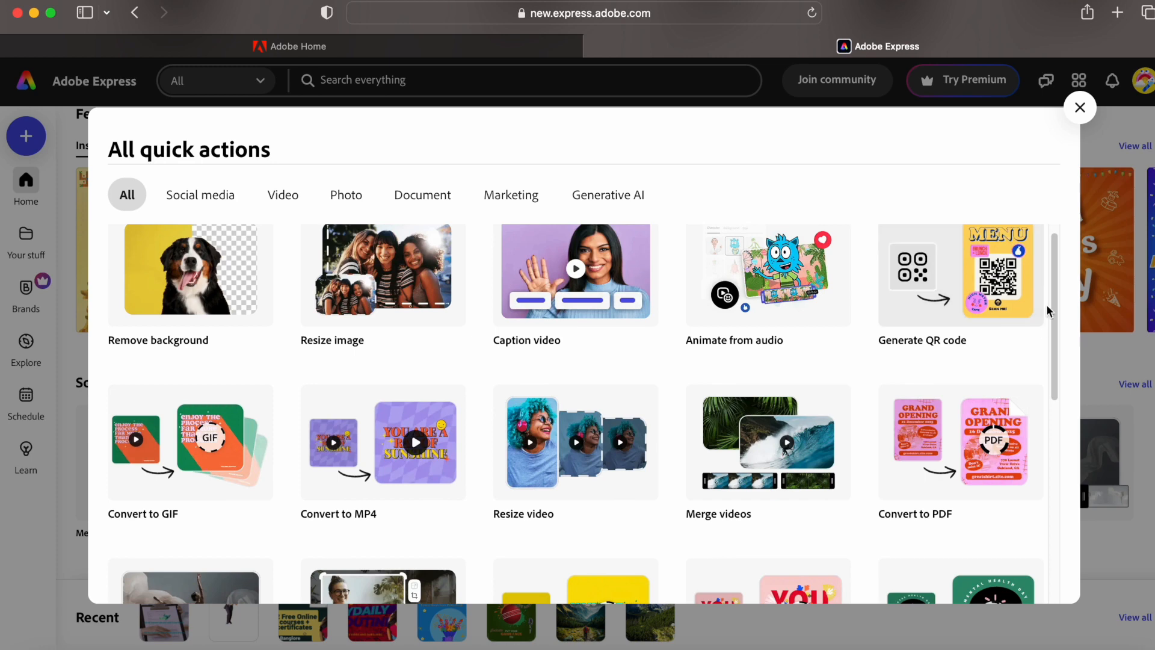
scroll(1054, 290, "down", 2)
scroll(1054, 290, "down", 5)
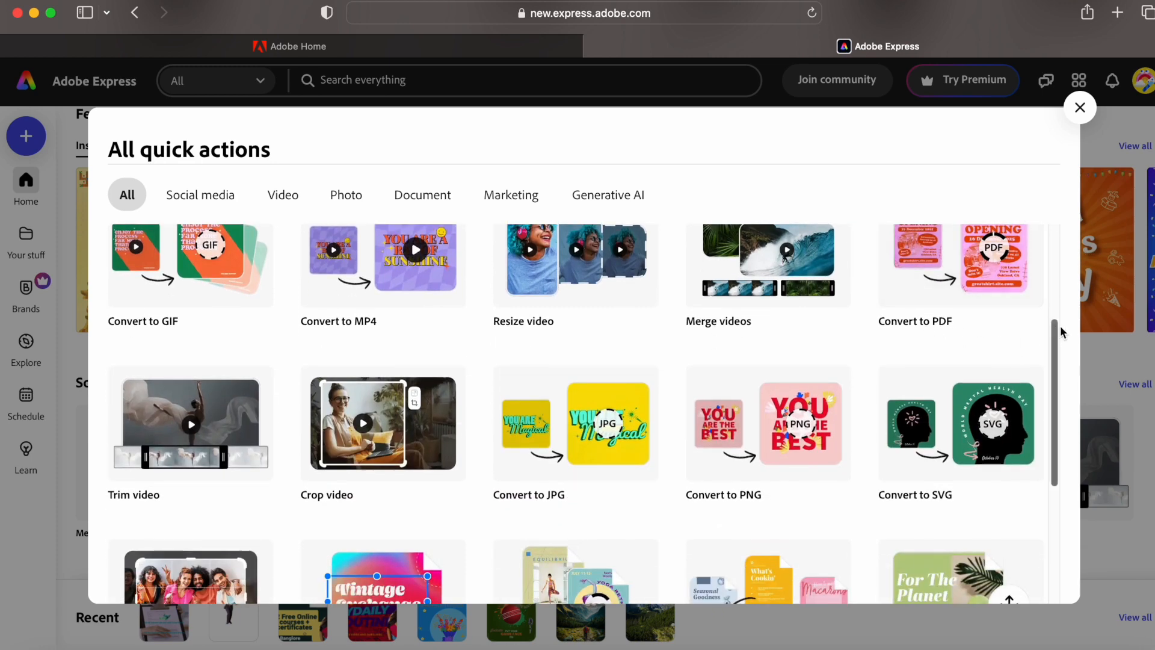
left_click_drag(1060, 341, 1050, 458)
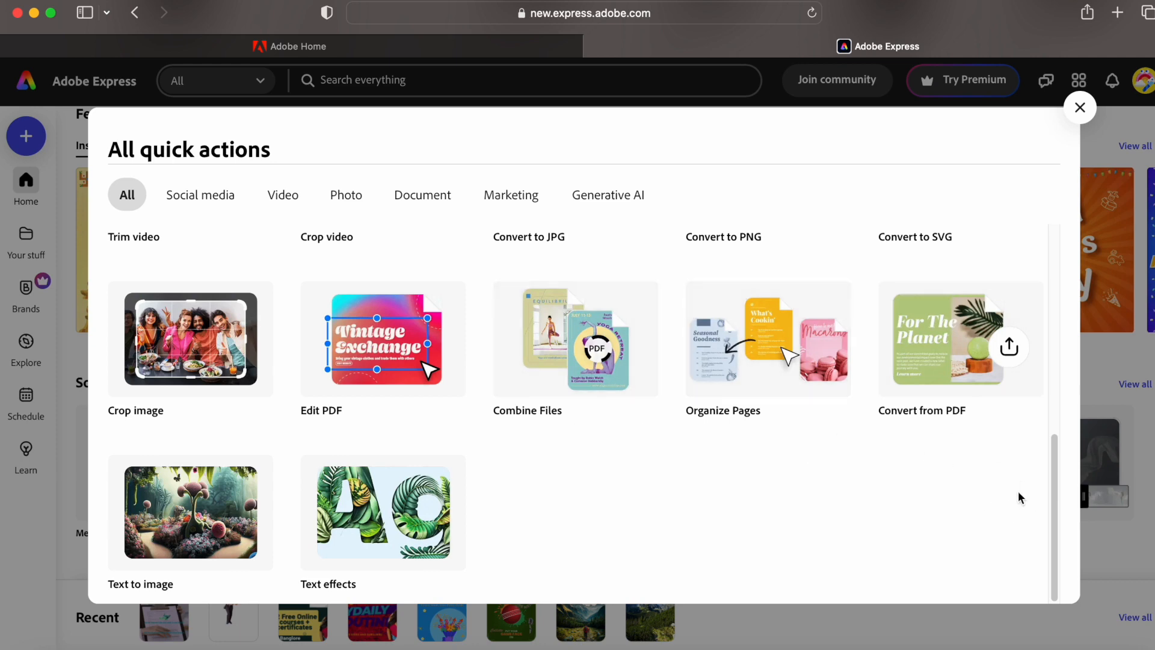
left_click(201, 202)
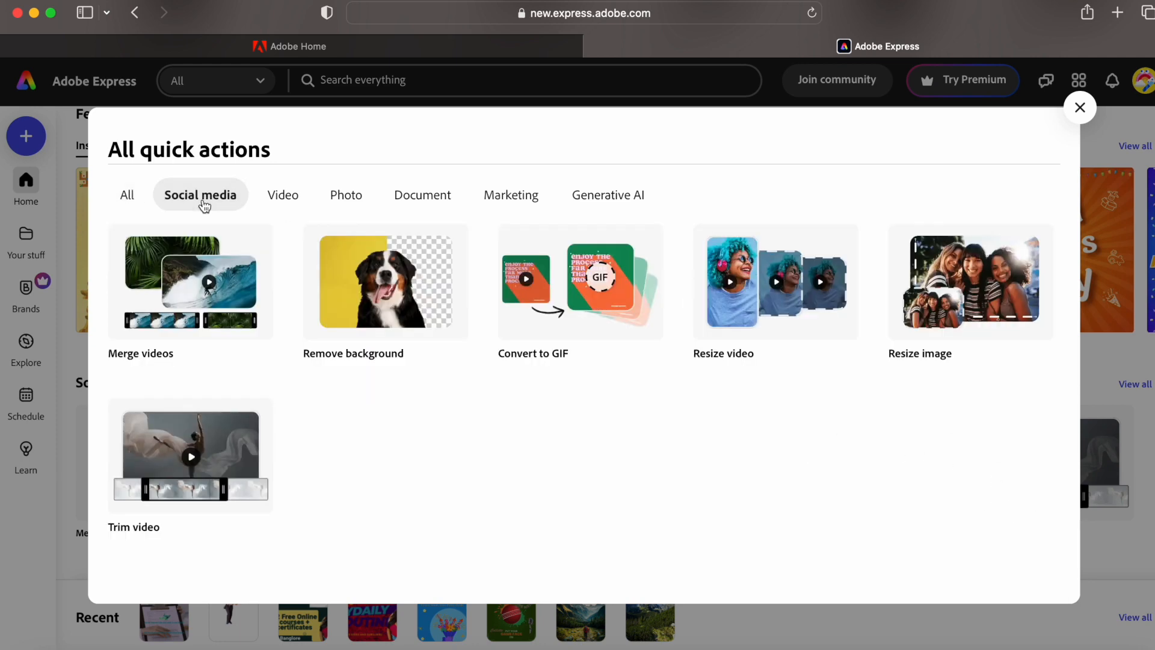
left_click(281, 197)
left_click(346, 198)
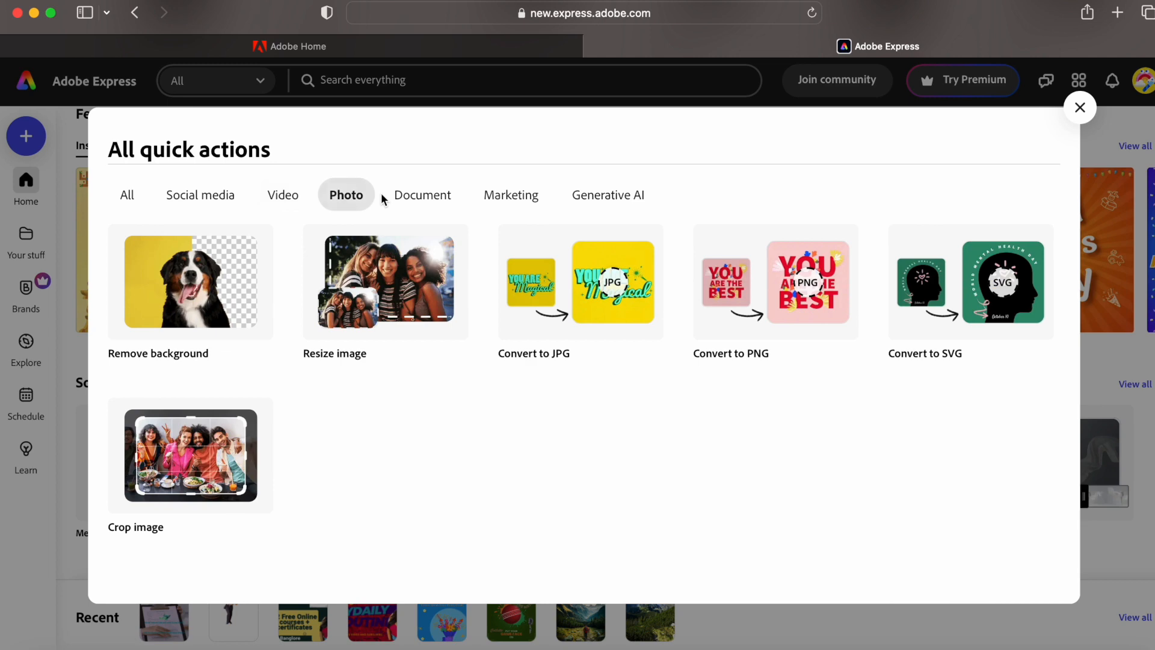
left_click(390, 198)
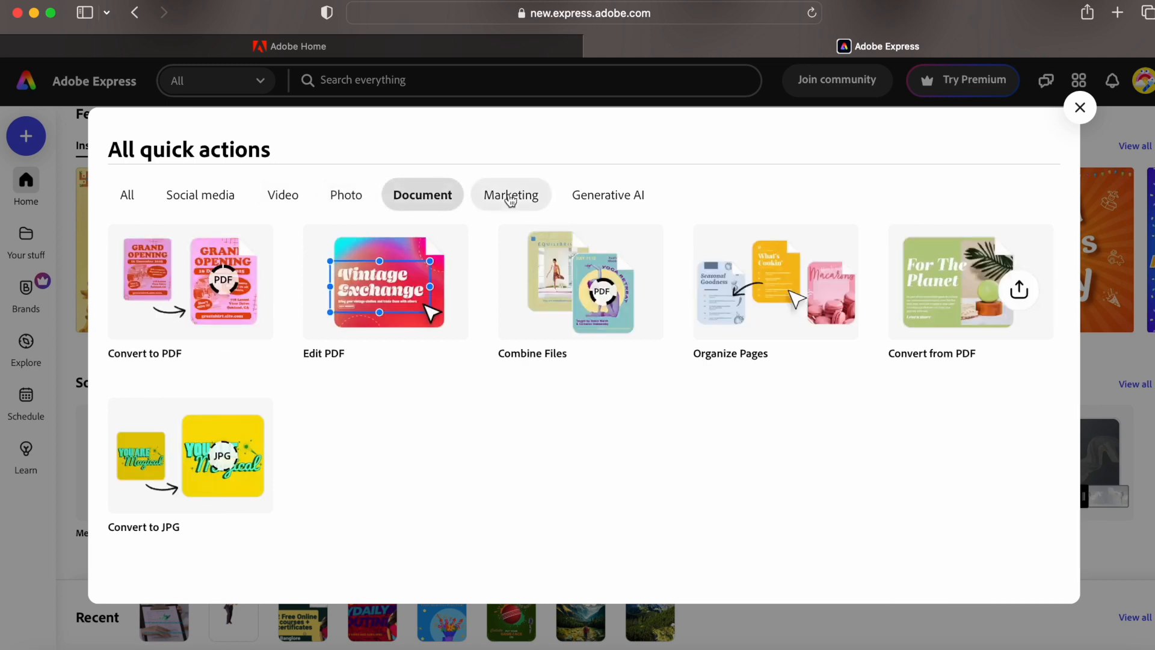
left_click(487, 197)
left_click(607, 204)
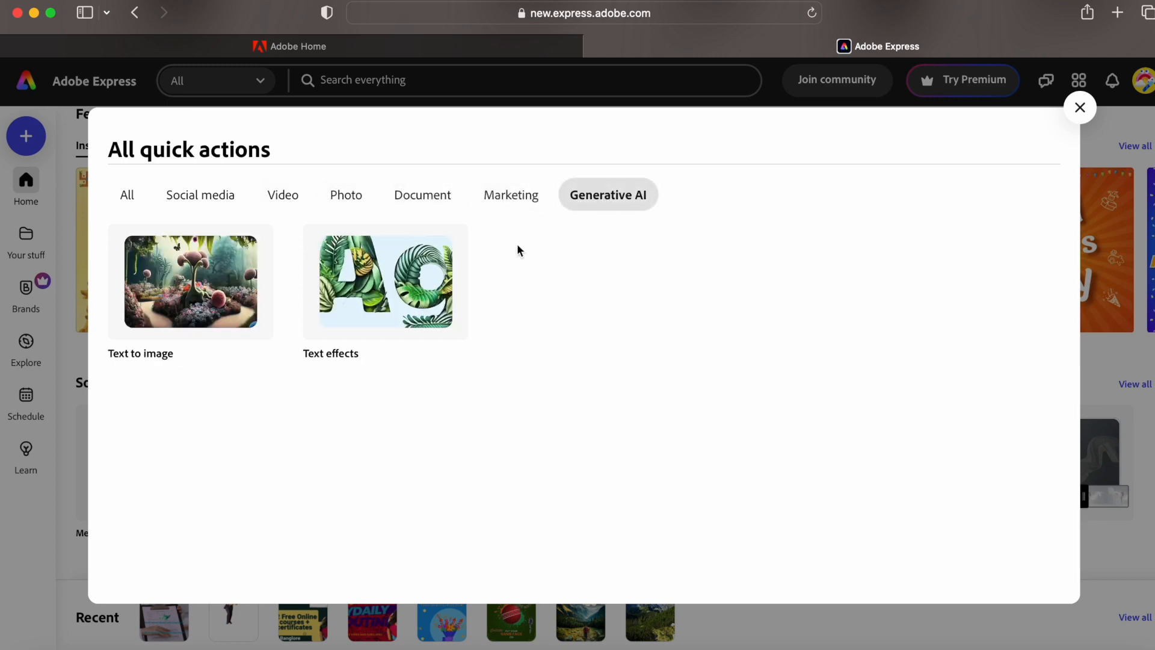
left_click(1080, 109)
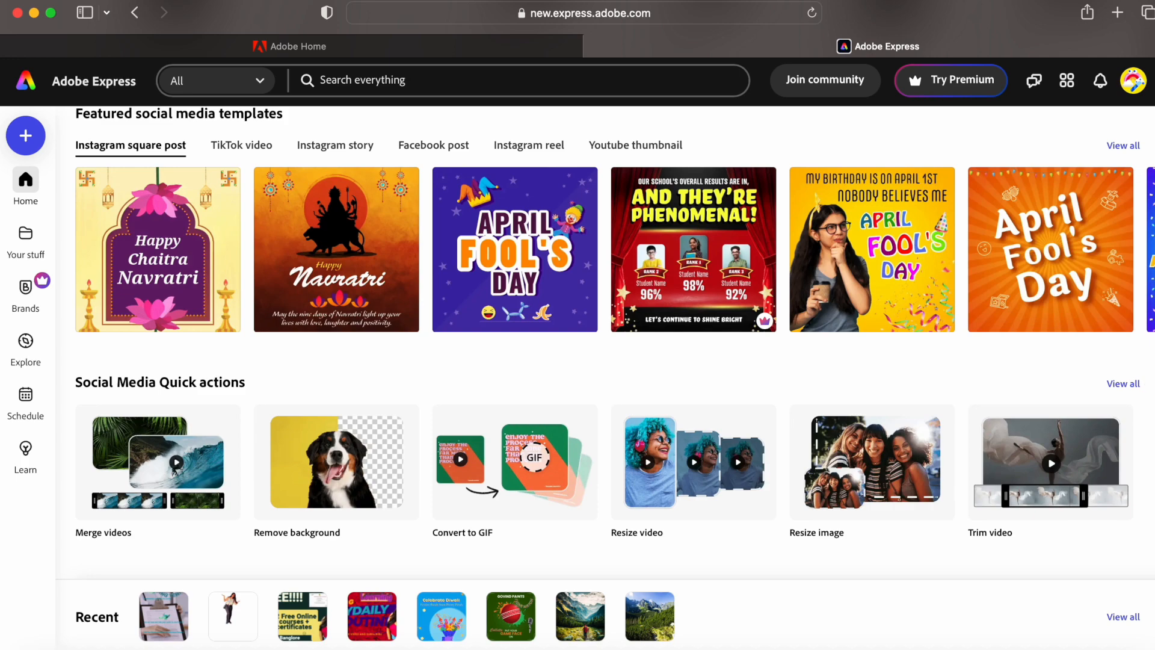
- Browse the Video category's design options on the home page
scroll(1095, 126, "up", 8)
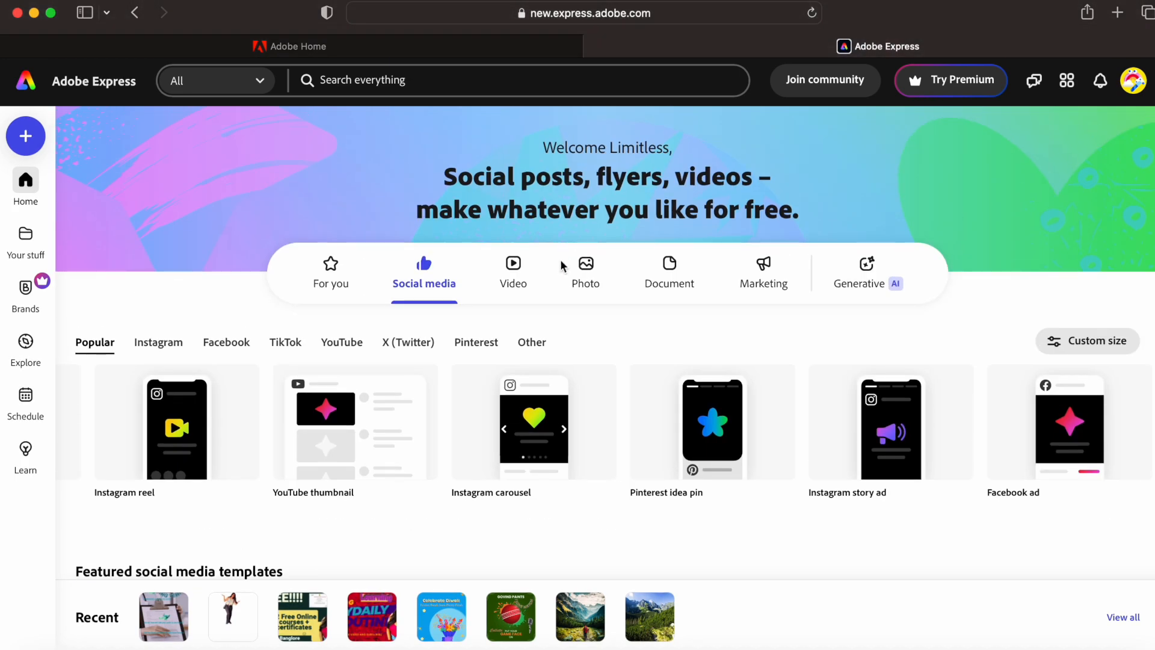
left_click(521, 269)
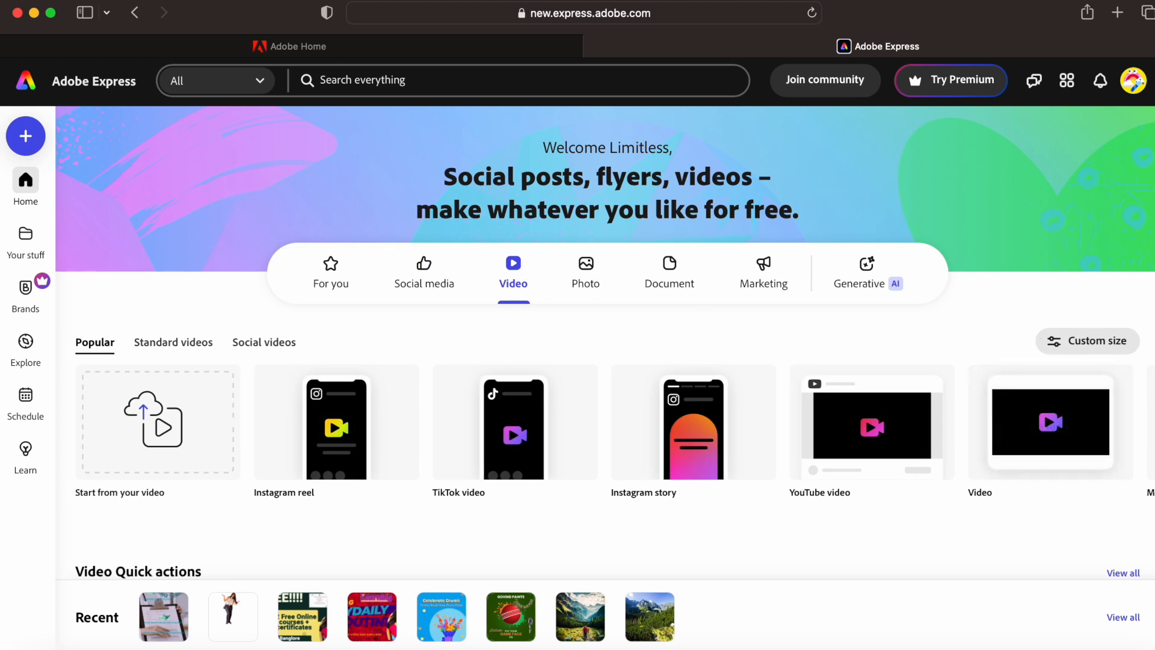
scroll(1151, 460, "down", 6)
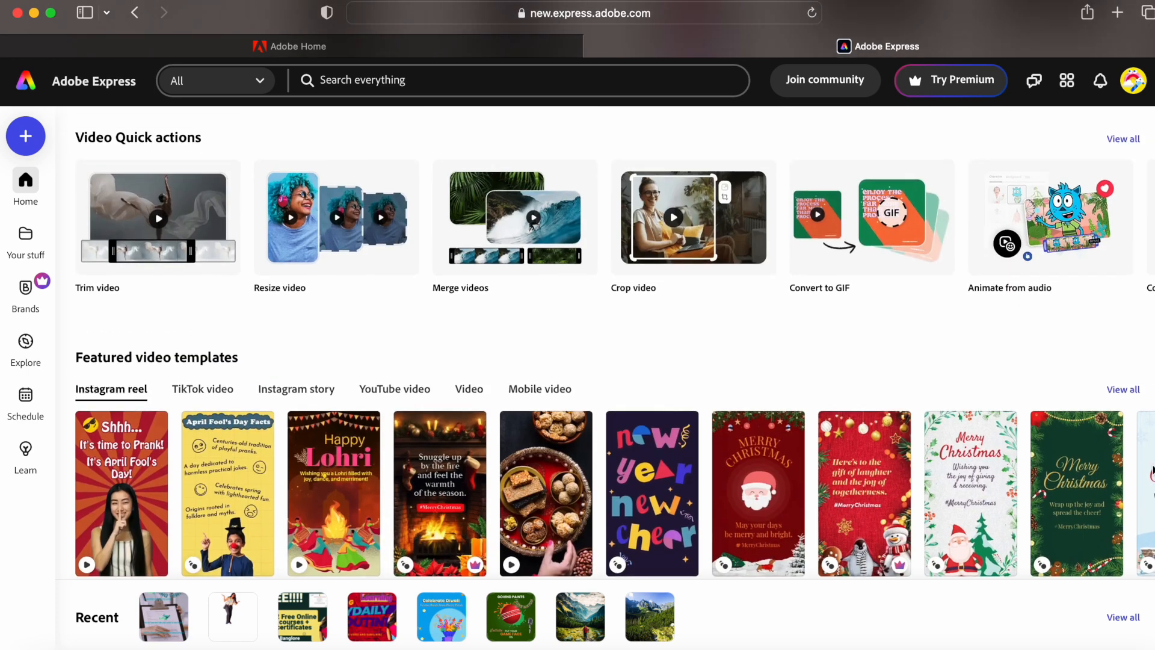
scroll(1150, 460, "up", 1)
scroll(1151, 404, "up", 5)
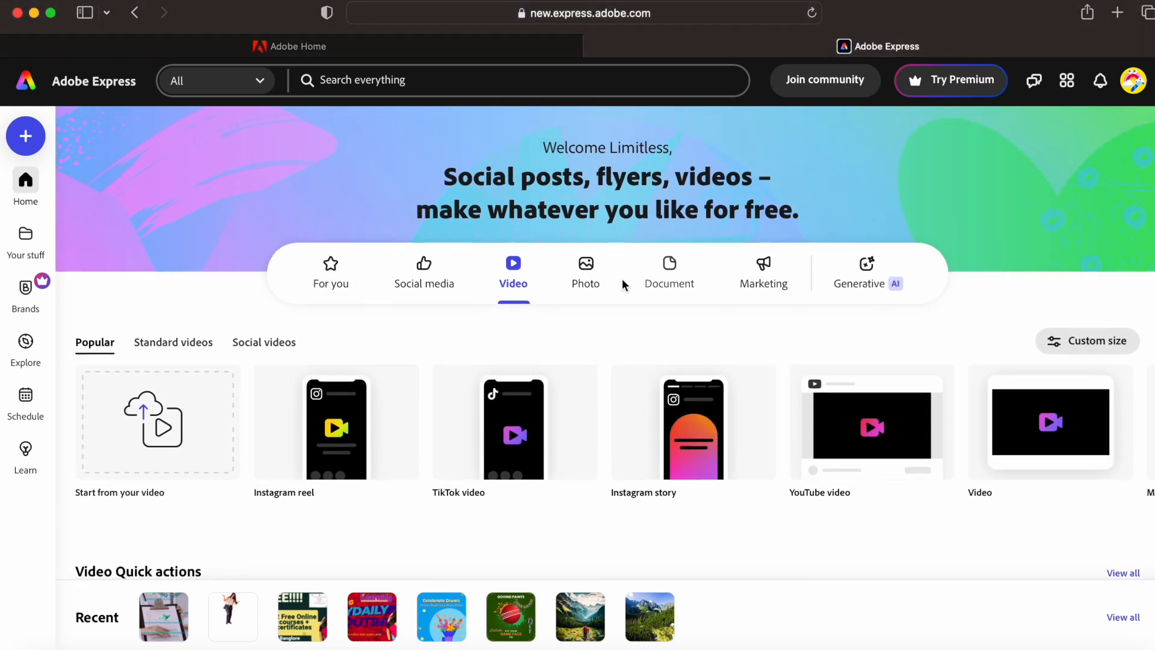
- Look through the Photo category options, then switch to the Document category templates
left_click(581, 281)
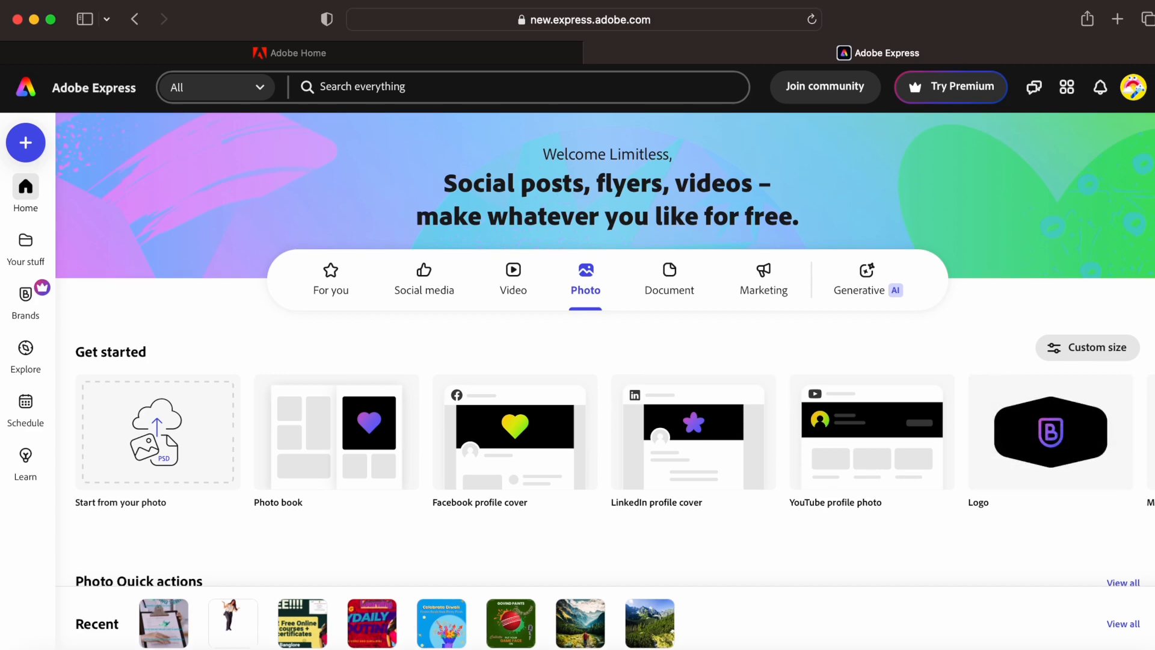
scroll(601, 343, "down", 9)
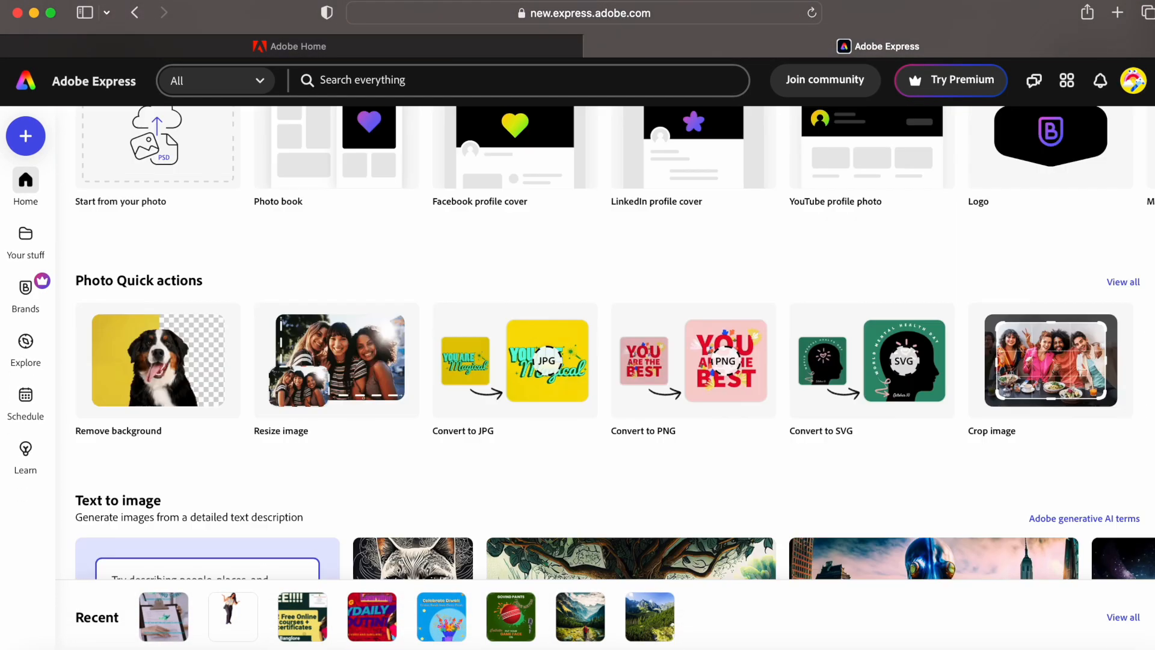
scroll(1151, 203, "down", 6)
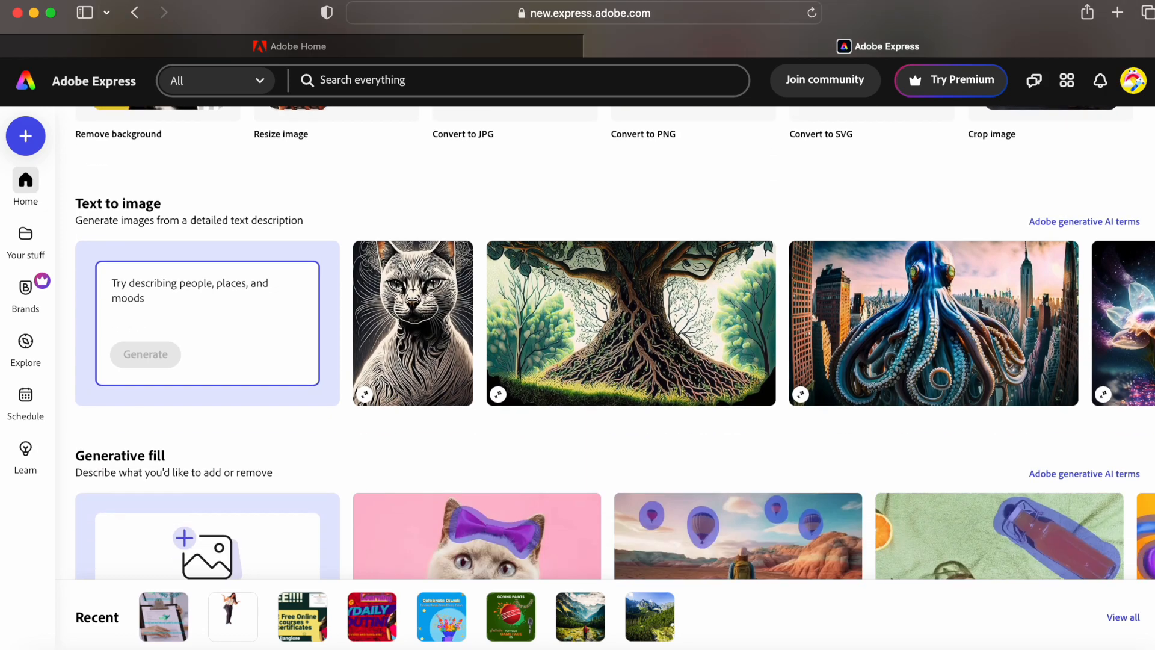
scroll(1151, 203, "up", 15)
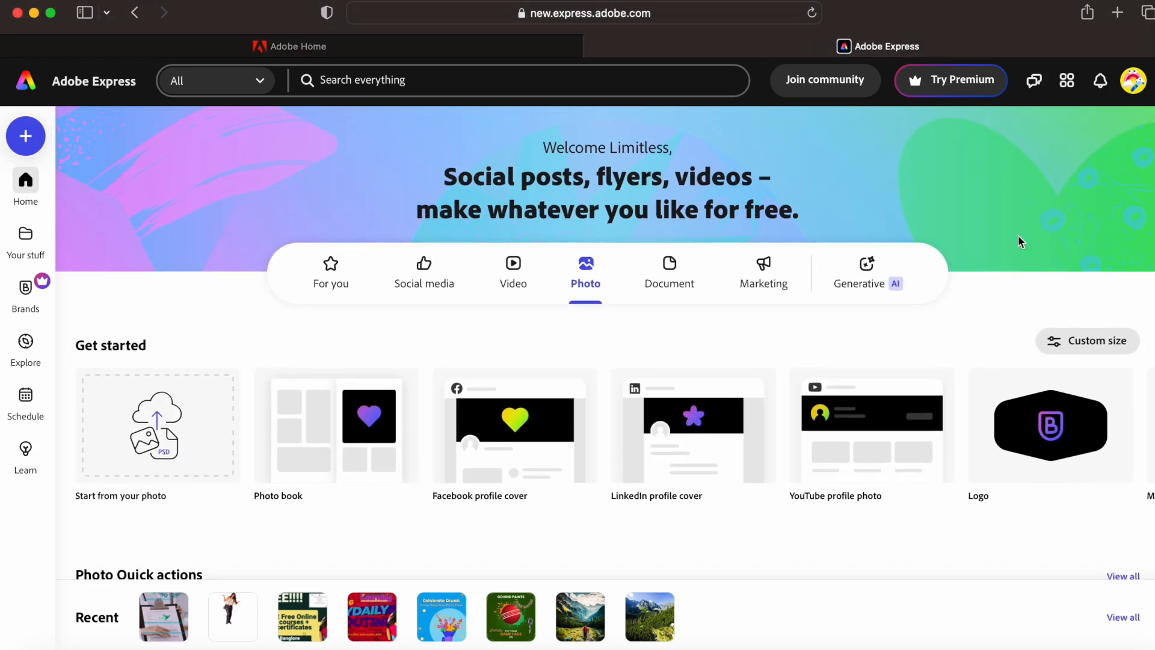
left_click(677, 282)
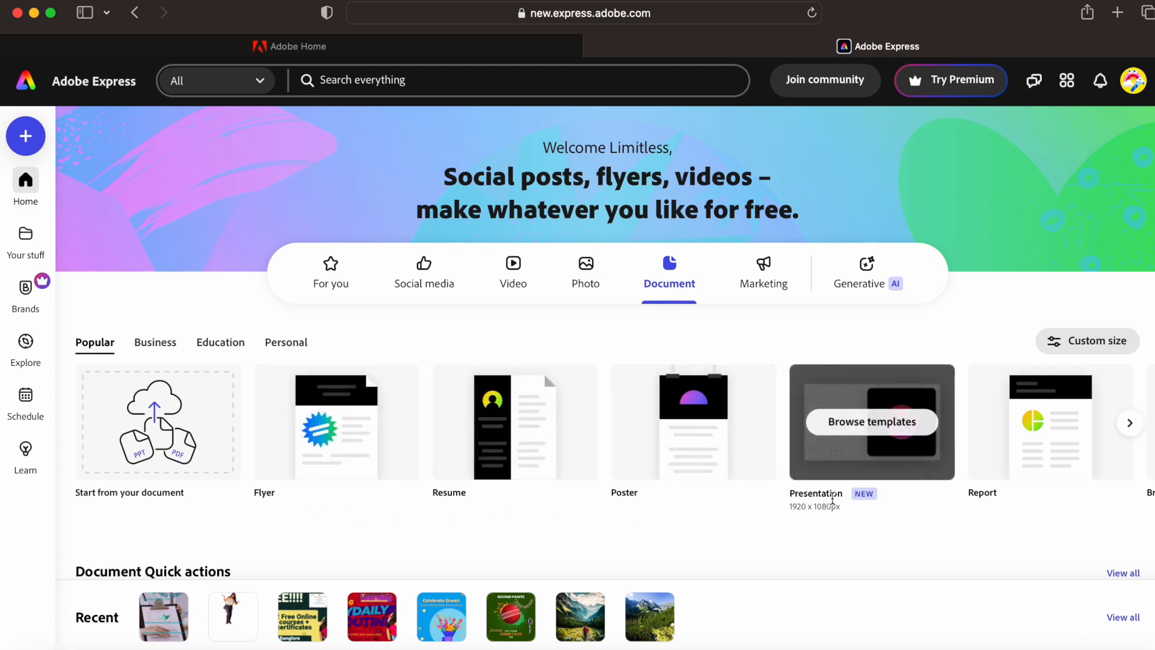
- Page through more Document template types
left_click(1129, 424)
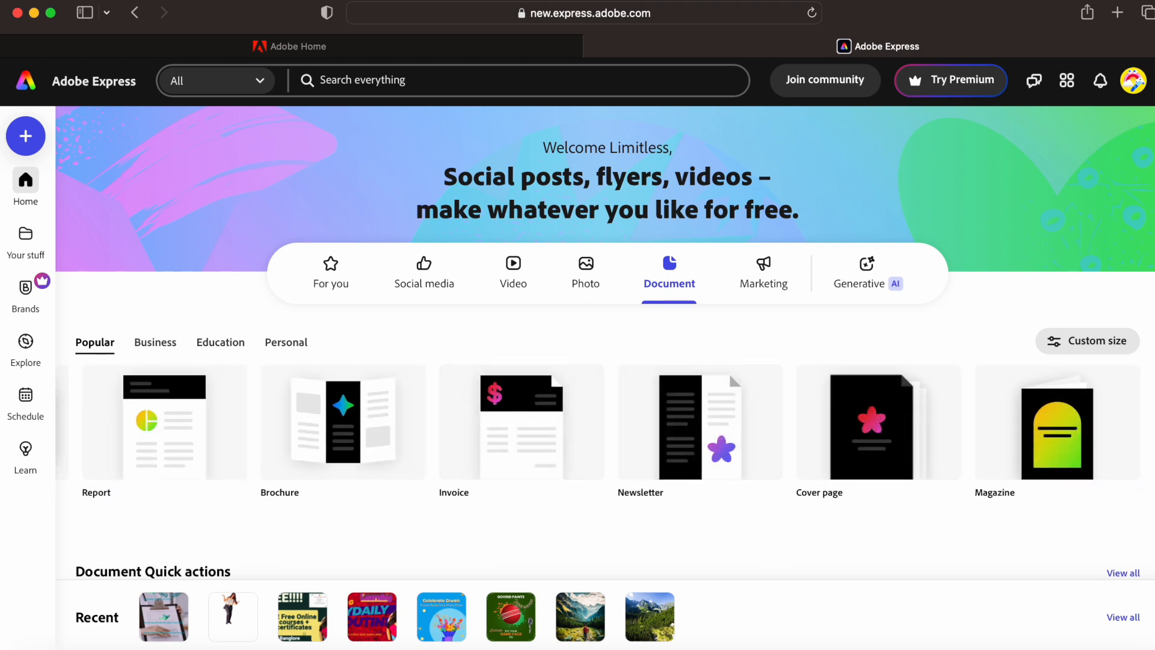
scroll(728, 373, "down", 5)
scroll(605, 343, "down", 3)
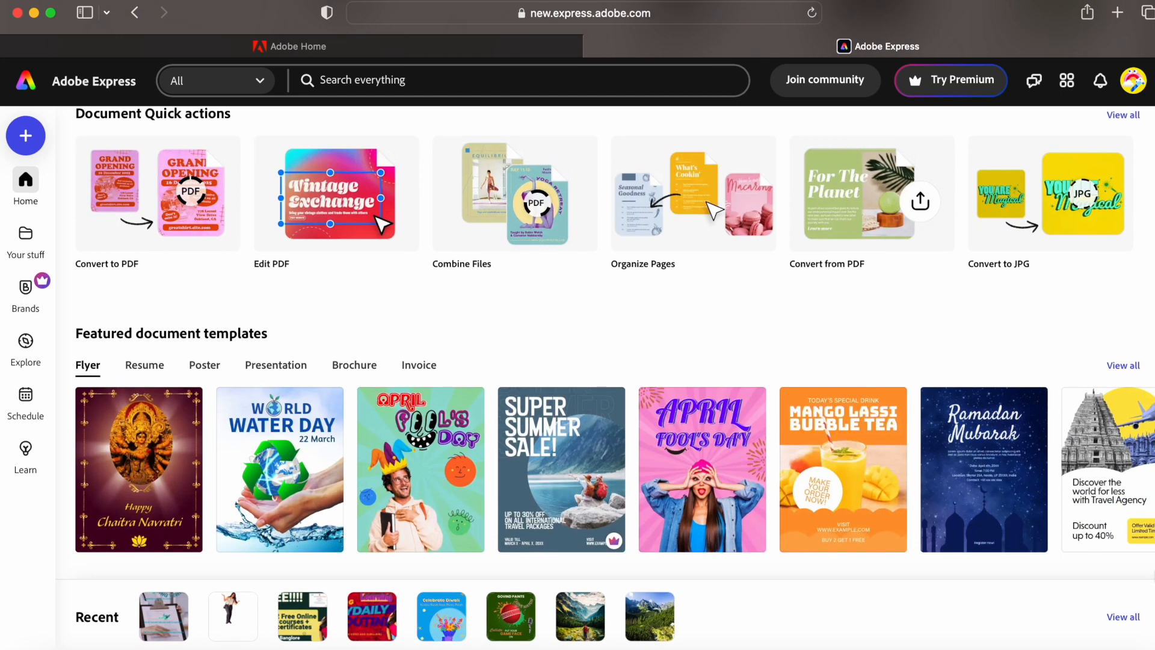
scroll(728, 313, "up", 8)
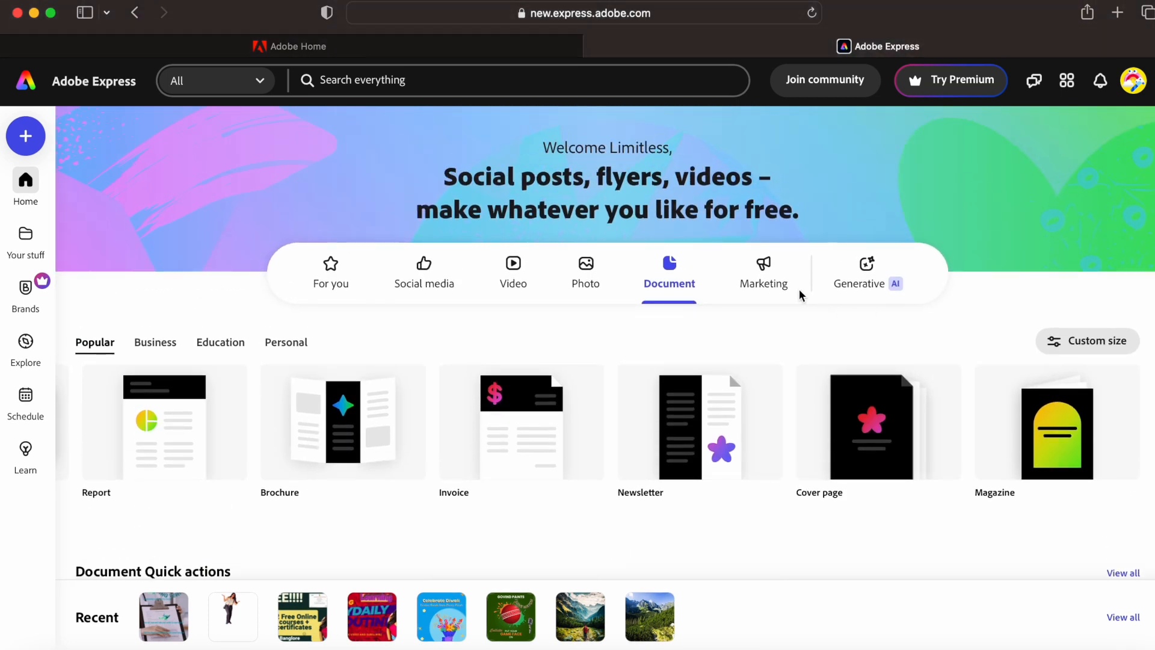
- Show the Marketing category and page forward through its template types
left_click(777, 287)
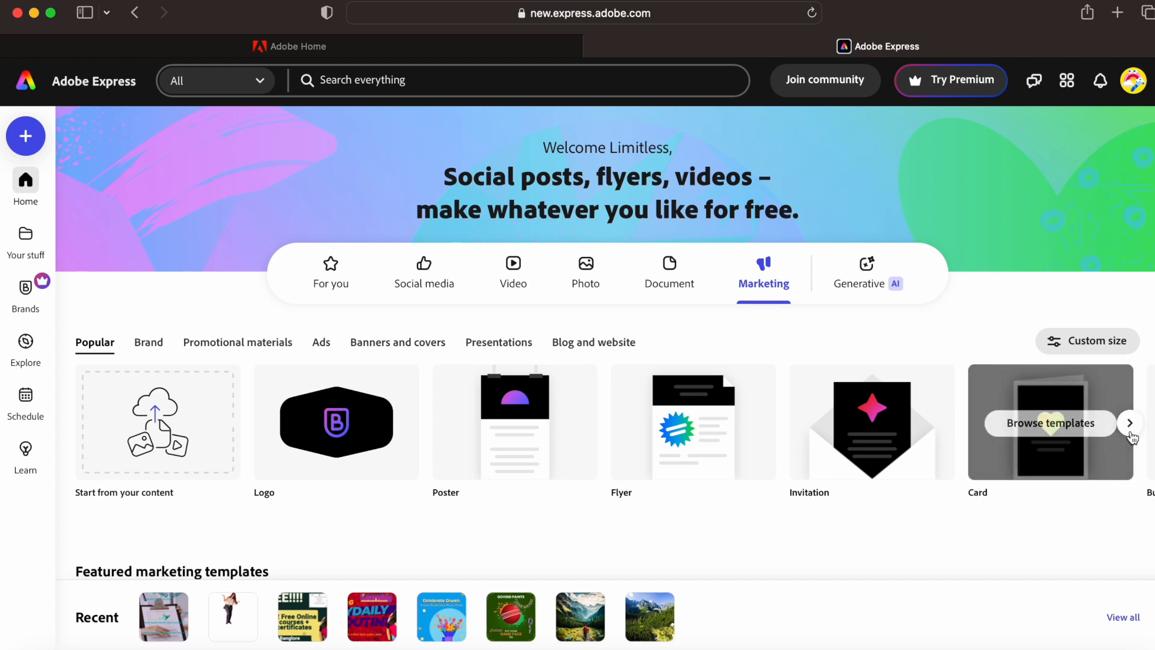
left_click(1131, 427)
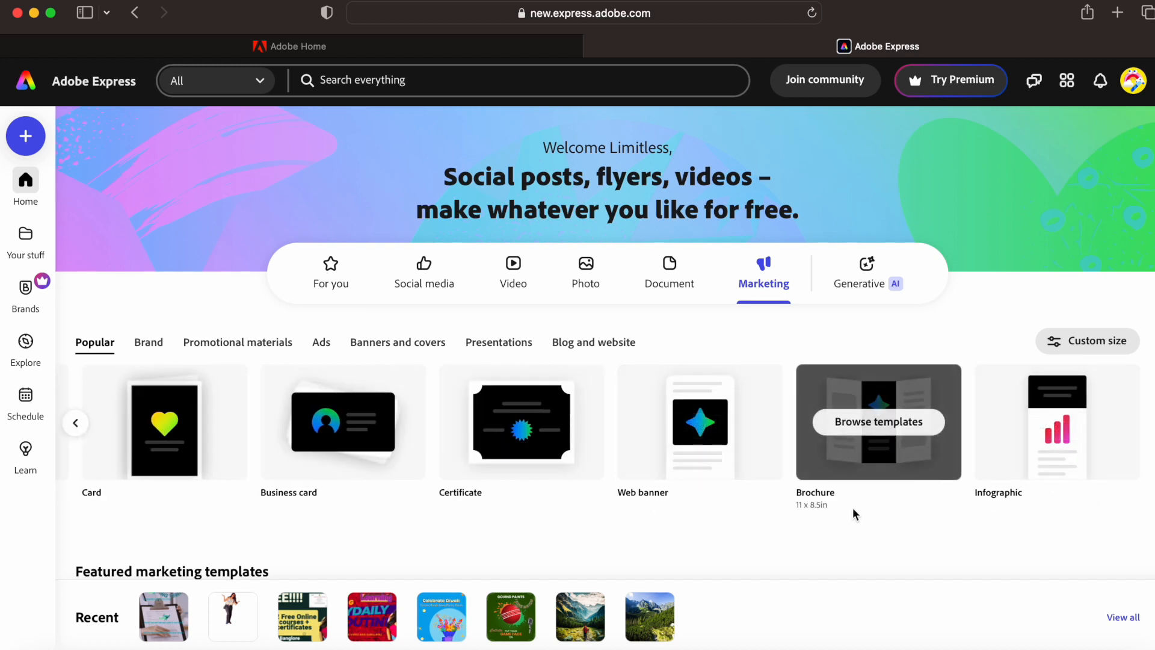
scroll(1136, 355, "down", 5)
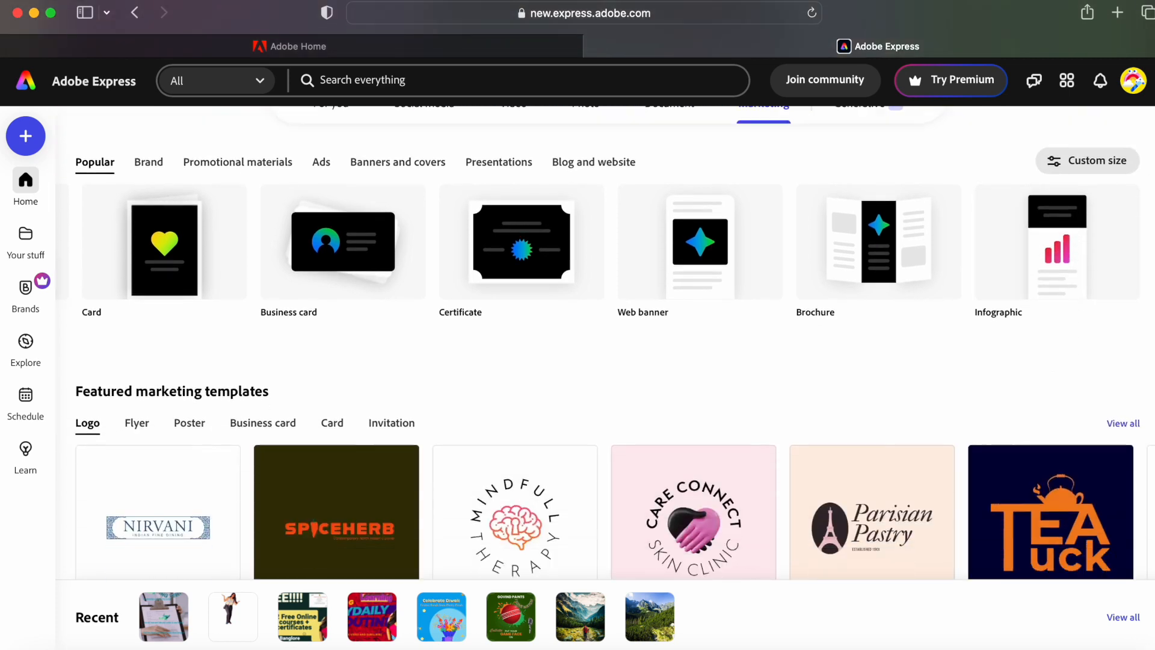
scroll(1145, 528, "down", 3)
scroll(1142, 301, "up", 8)
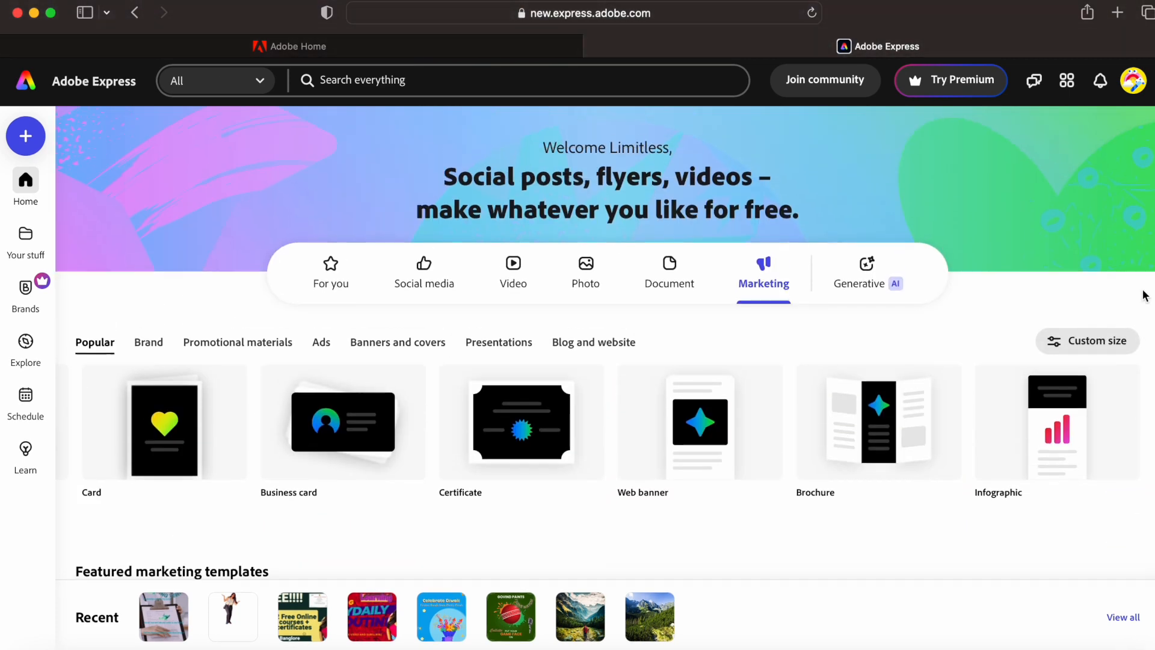
- Open the Generative AI category and try the Text to image description box
left_click(878, 286)
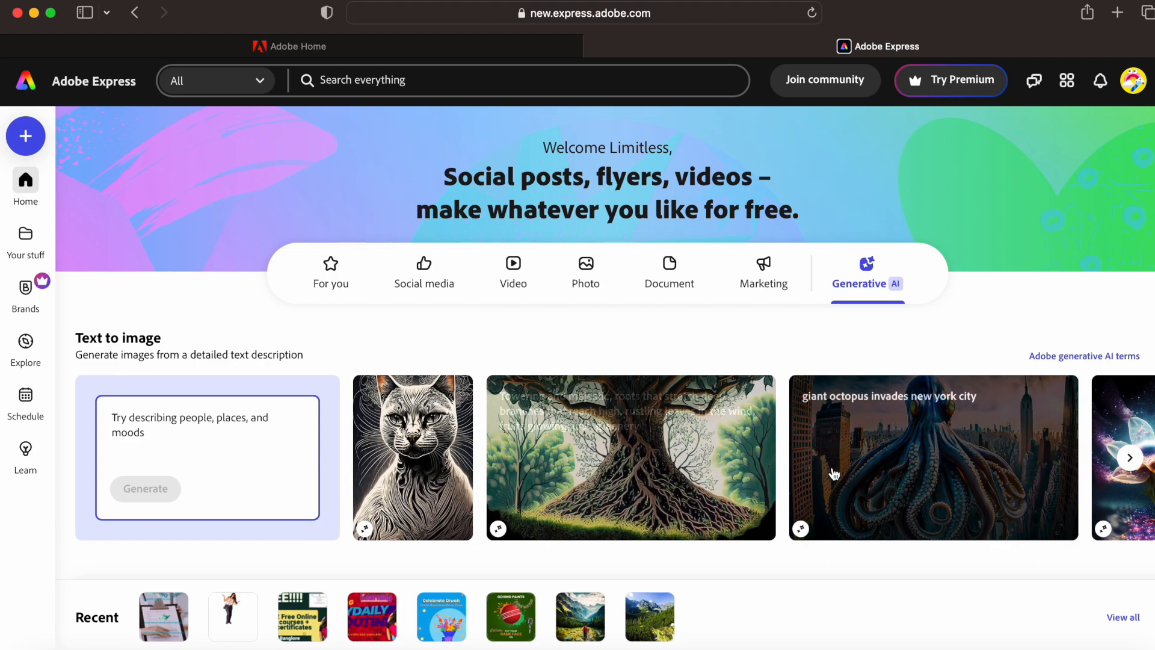
left_click(211, 457)
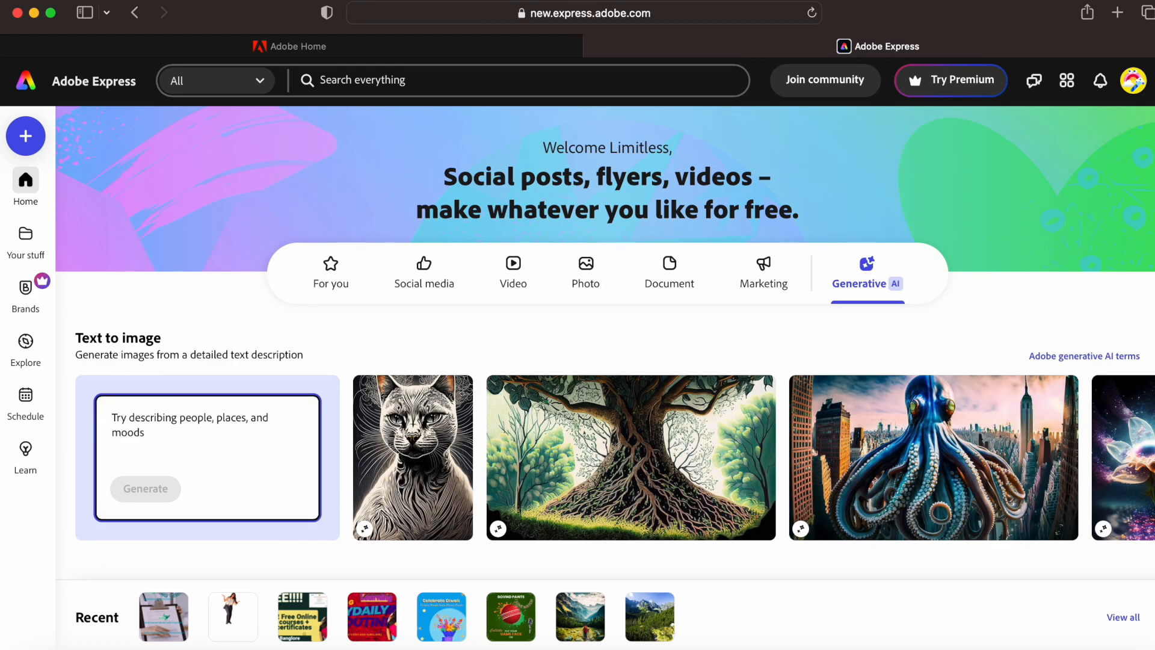
scroll(1132, 365, "down", 8)
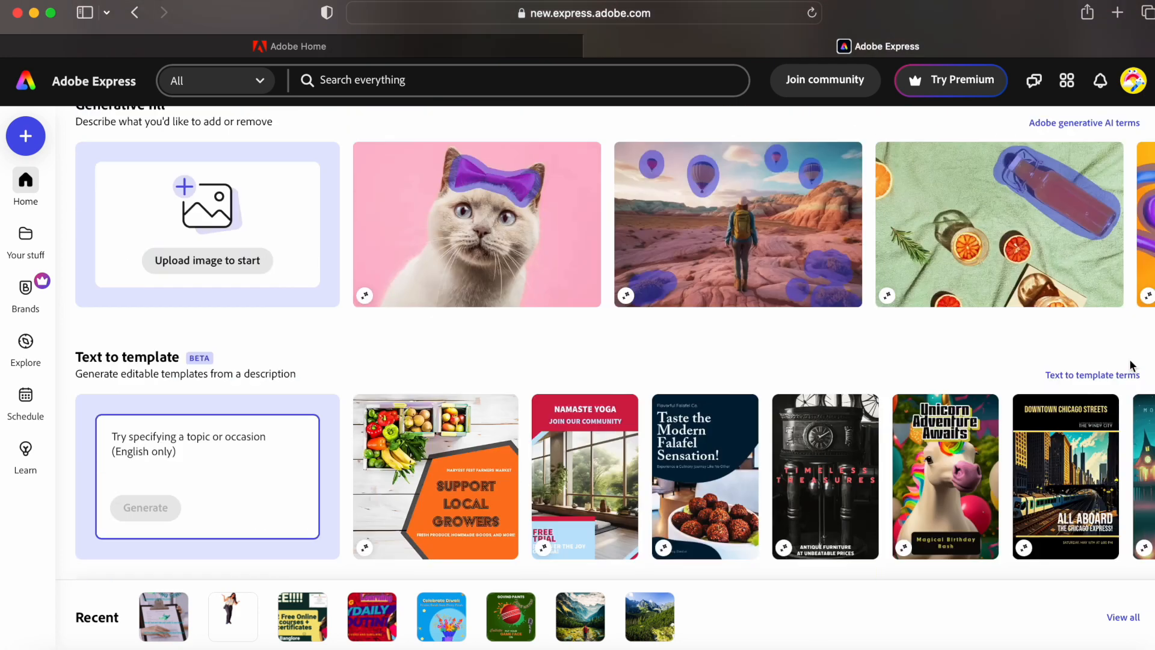
scroll(1132, 365, "up", 10)
- Return to Social media and advance the Popular carousel to YouTube thumbnail and Facebook ad
left_click(425, 281)
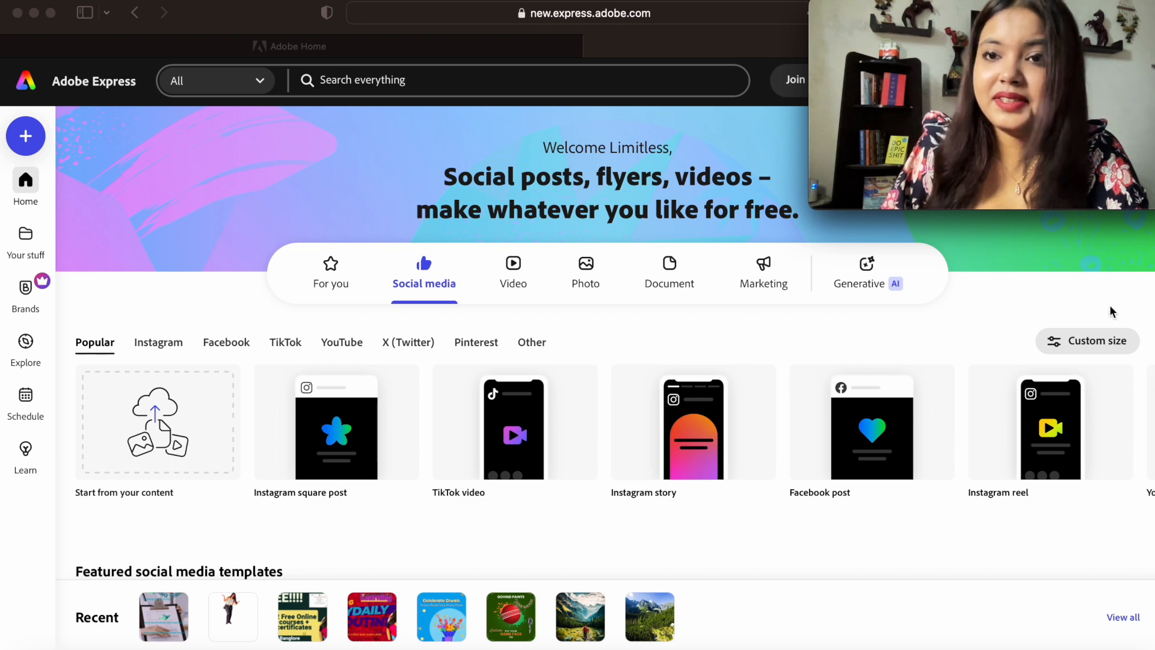
scroll(1140, 373, "down", 6)
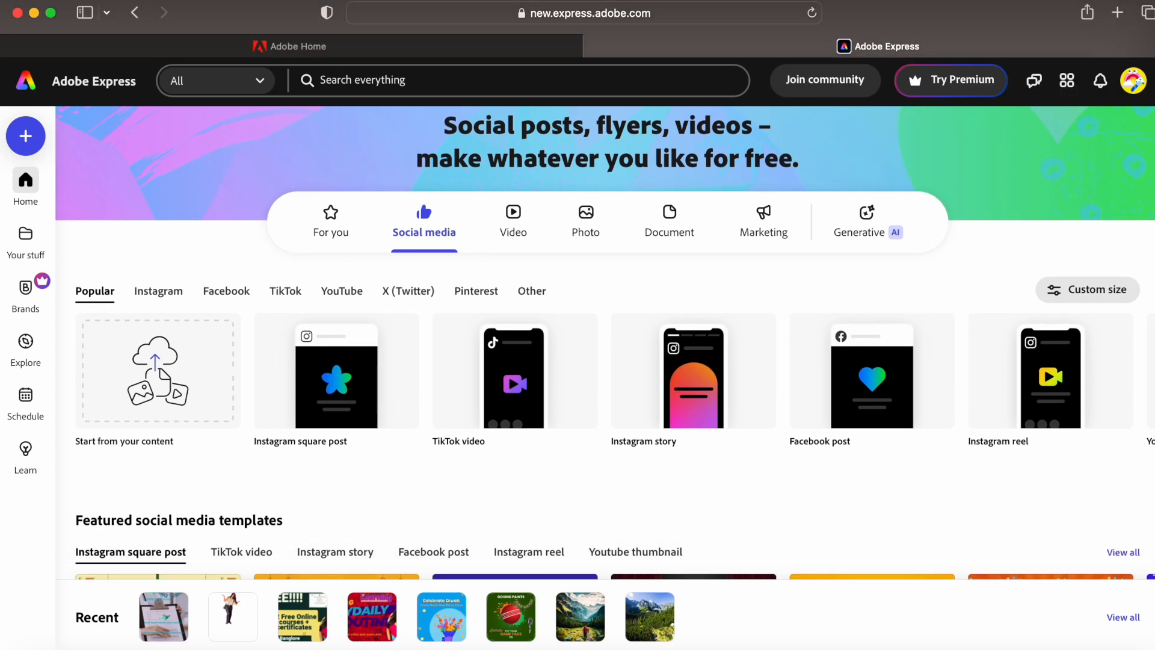
scroll(1143, 338, "up", 3)
scroll(1143, 338, "up", 1)
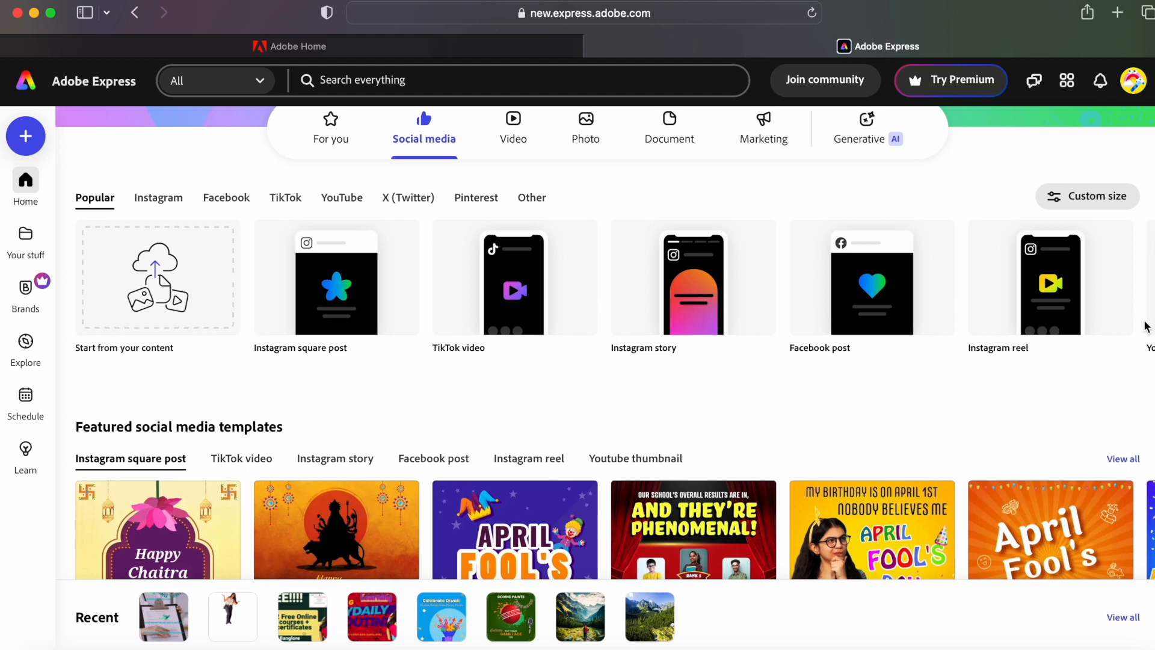
left_click(1129, 279)
- Start a YouTube thumbnail from the red 'Pros and Cons of the Popular Device' template
mouse_move(352, 286)
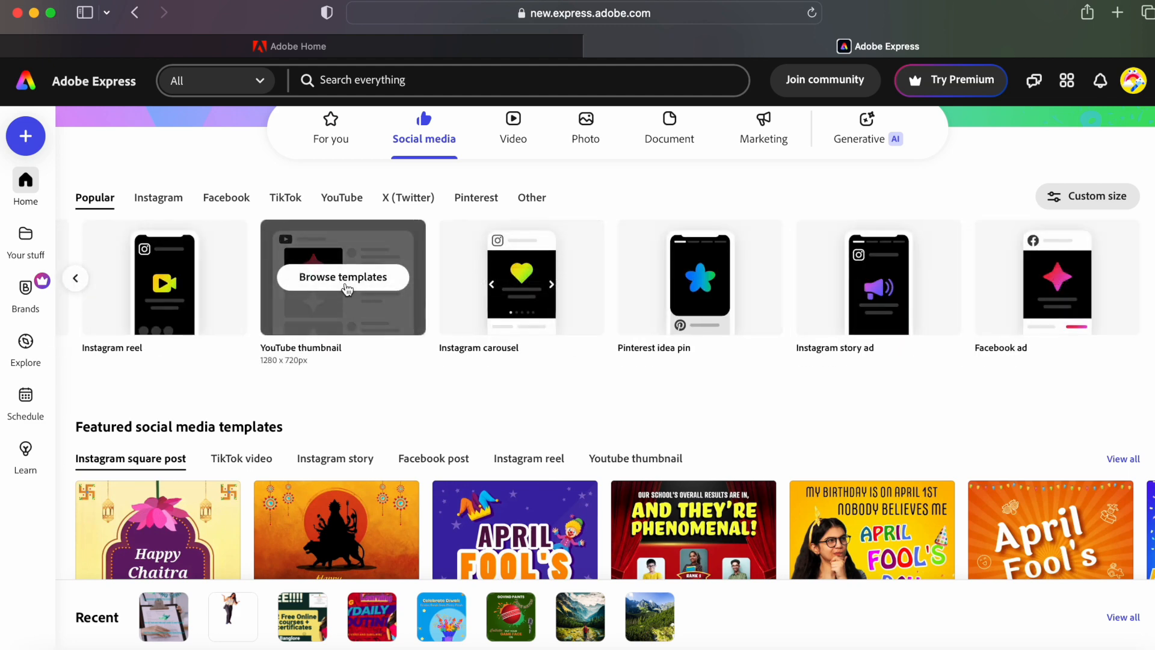
left_click(346, 283)
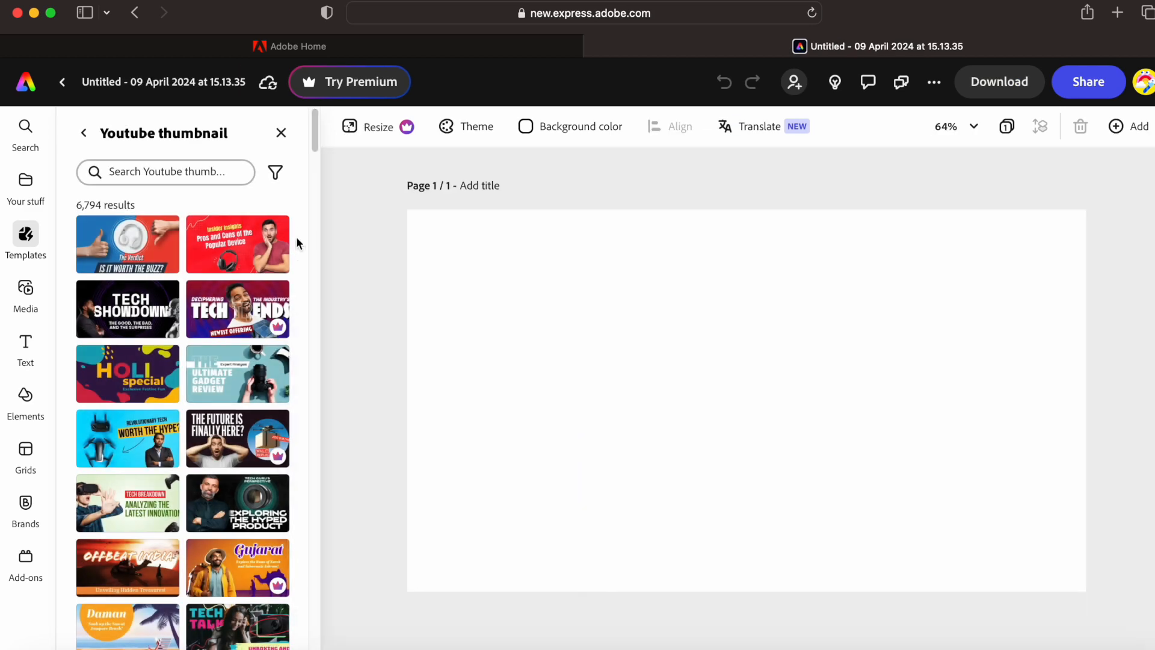
left_click(220, 253)
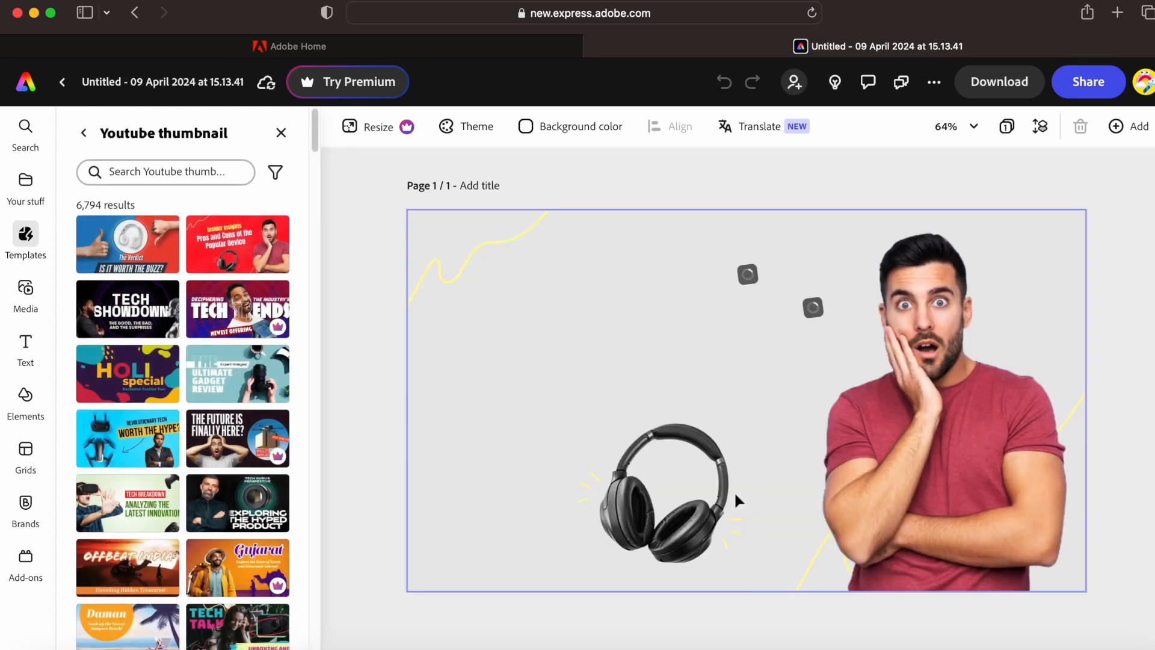
- Move the man's photo, then delete it from the thumbnail
left_click(936, 468)
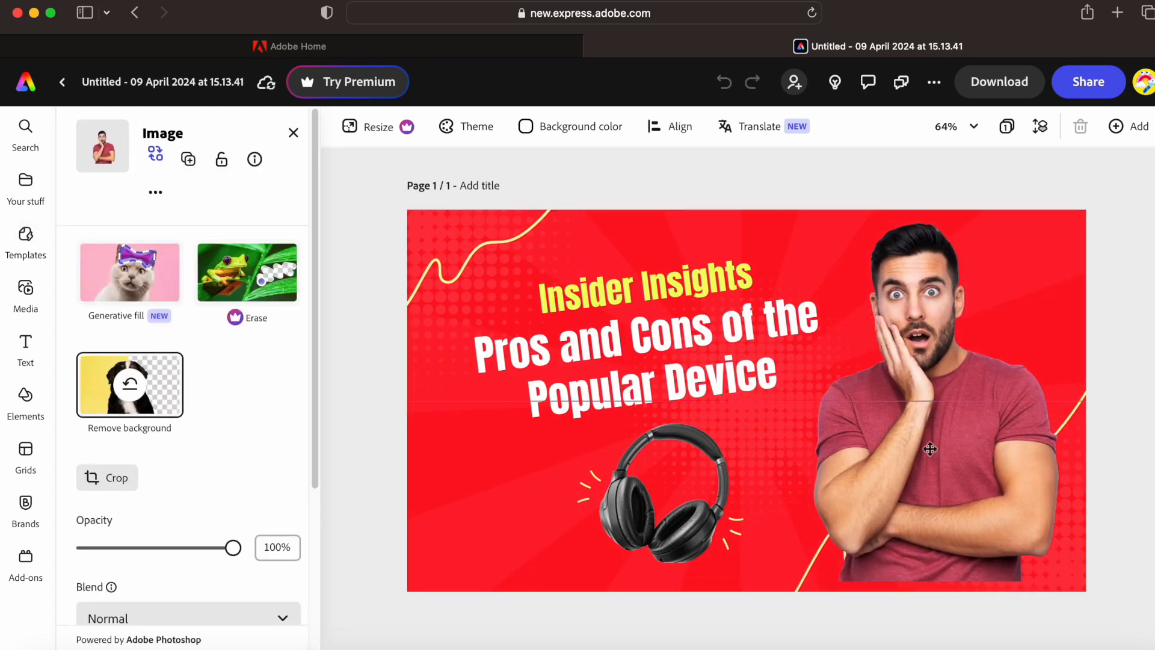
left_click_drag(972, 461, 937, 411)
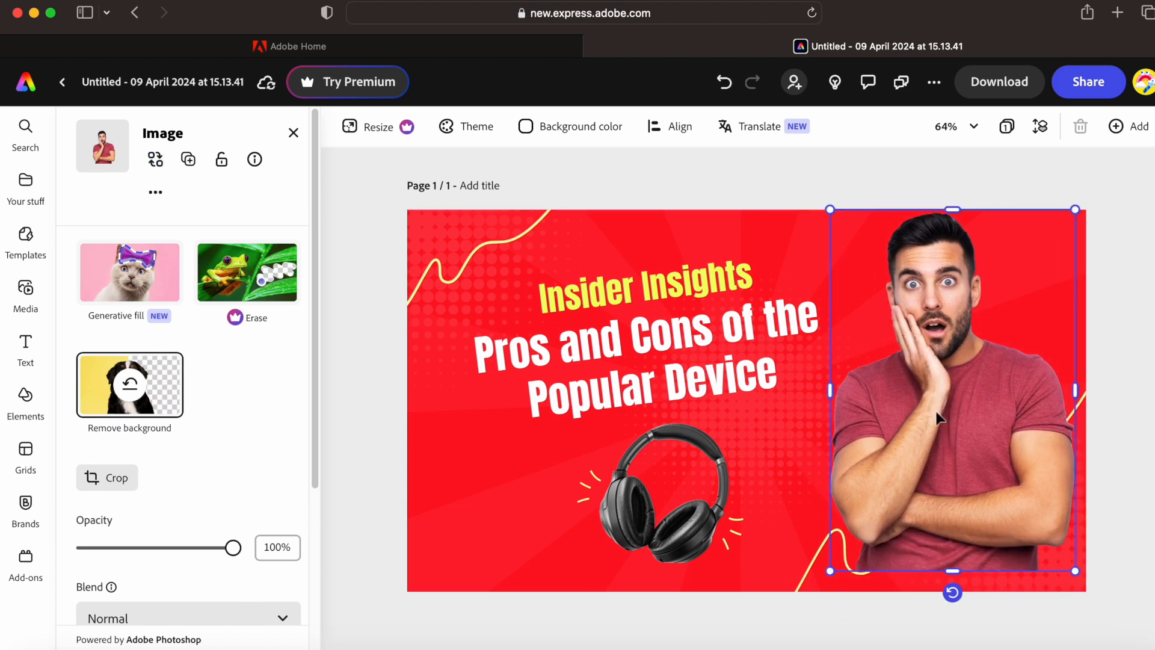
right_click(949, 414)
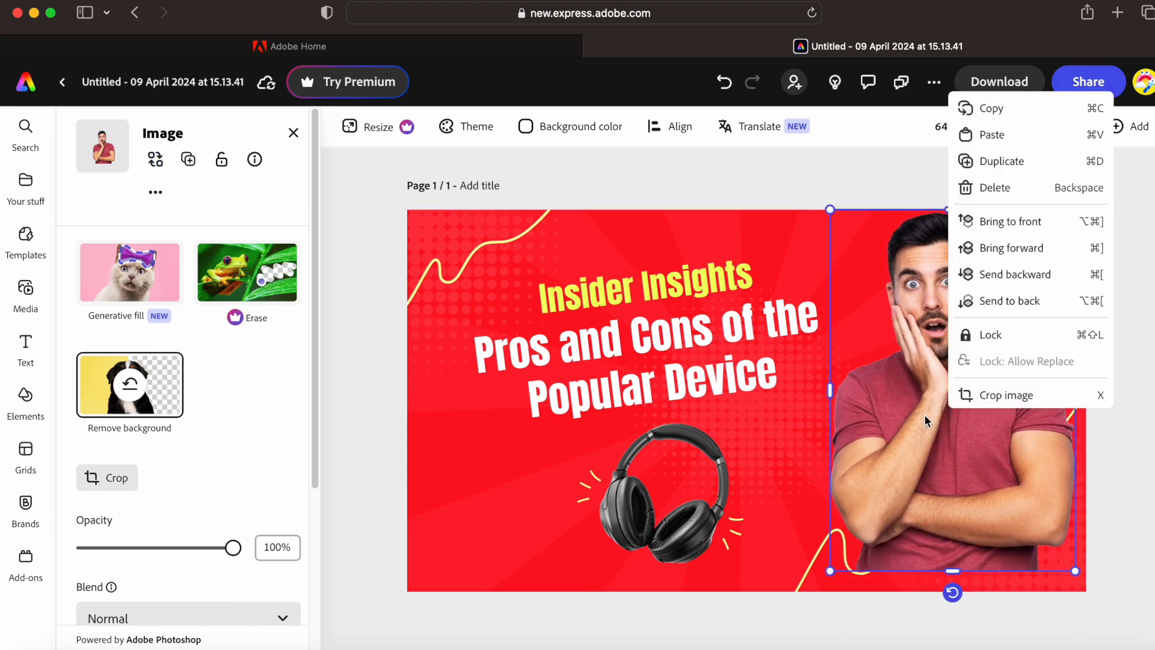
left_click(991, 192)
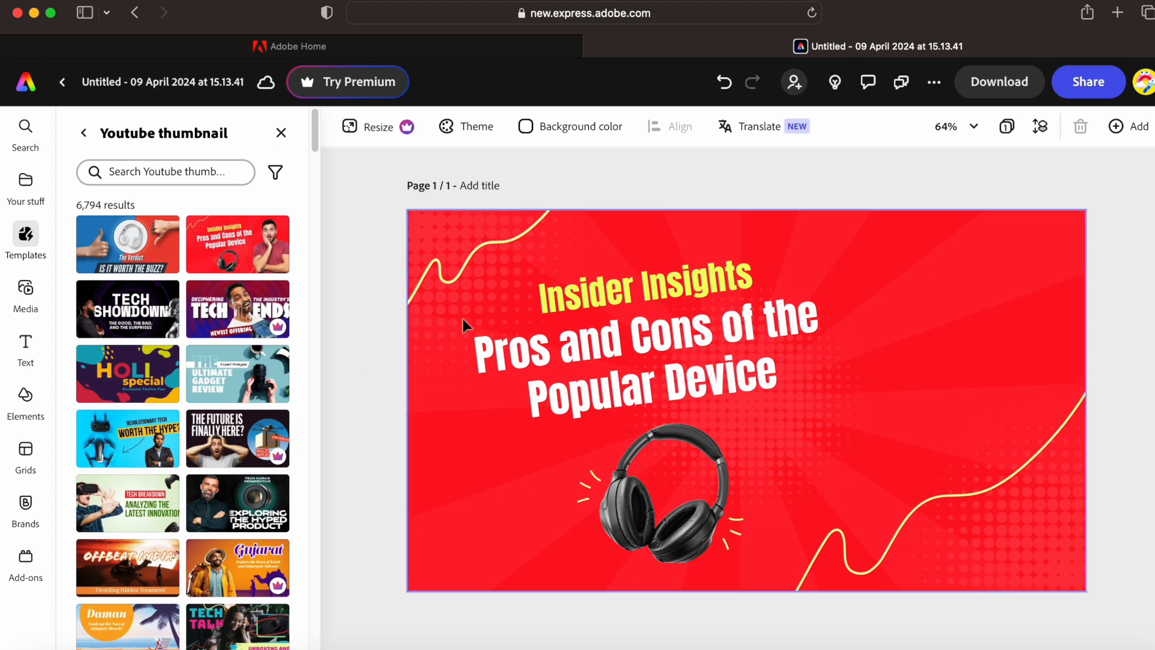
- Try several Bold and Classic colour theme palettes on the thumbnail
left_click(457, 139)
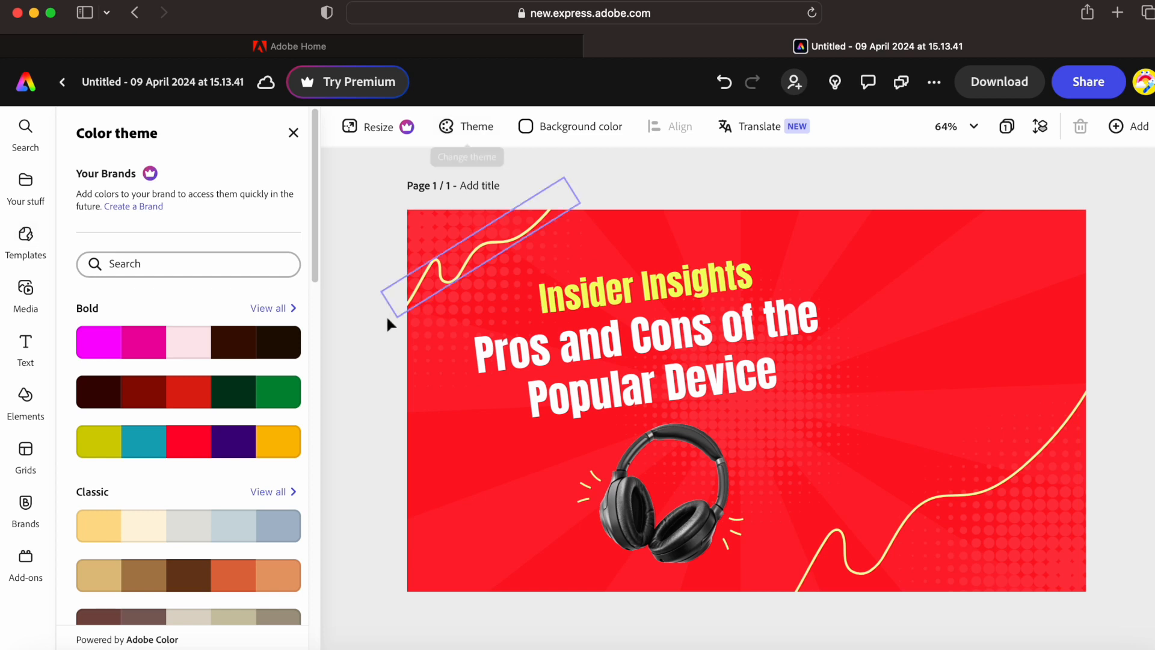
left_click(253, 342)
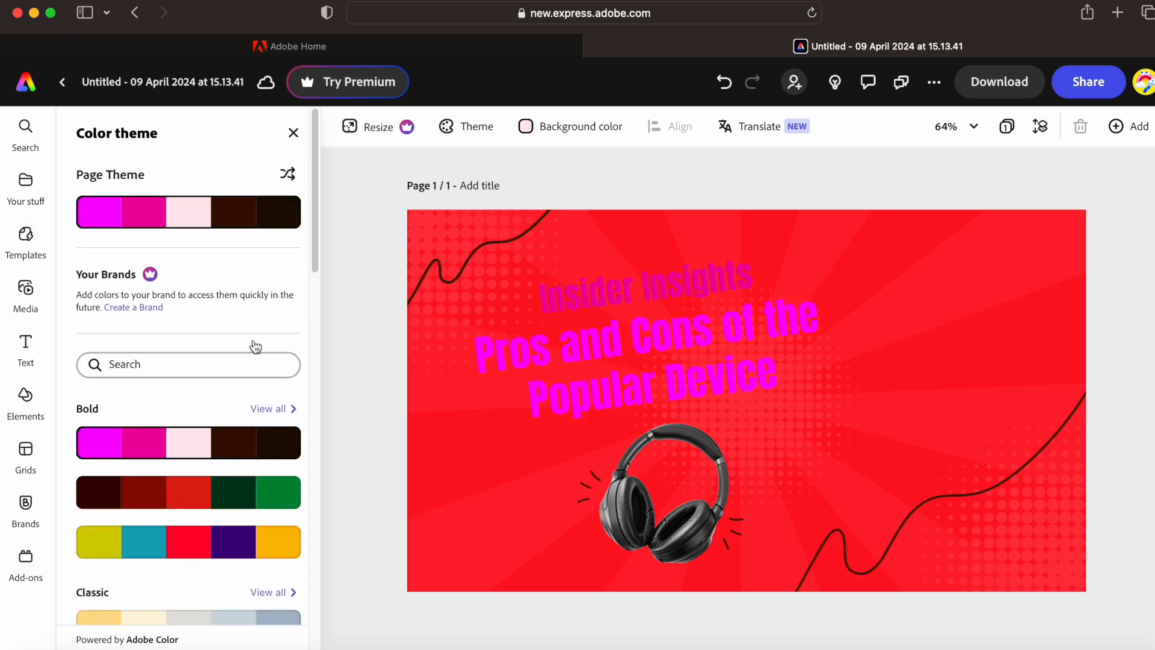
left_click(181, 499)
left_click(227, 545)
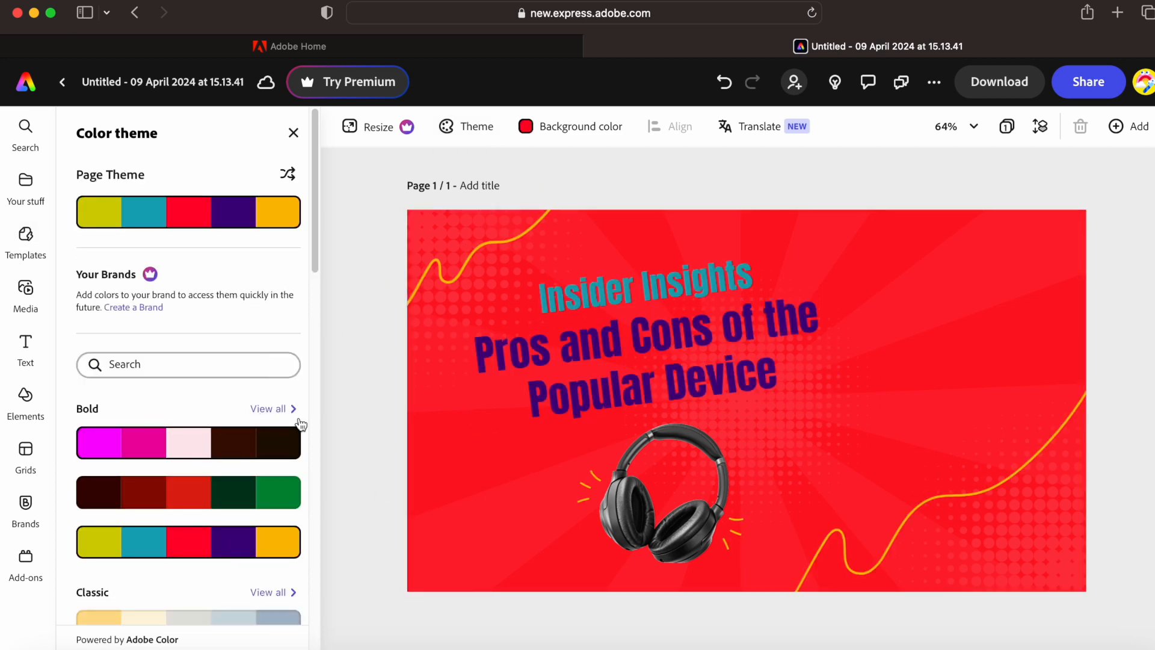
left_click_drag(313, 251, 303, 364)
scroll(303, 370, "down", 1)
left_click(196, 318)
left_click(198, 278)
left_click(197, 226)
left_click(200, 318)
left_click(205, 278)
- Try Professional, Pastel, Modern and Retro palettes, settling on the first teal Professional palette
left_click(206, 425)
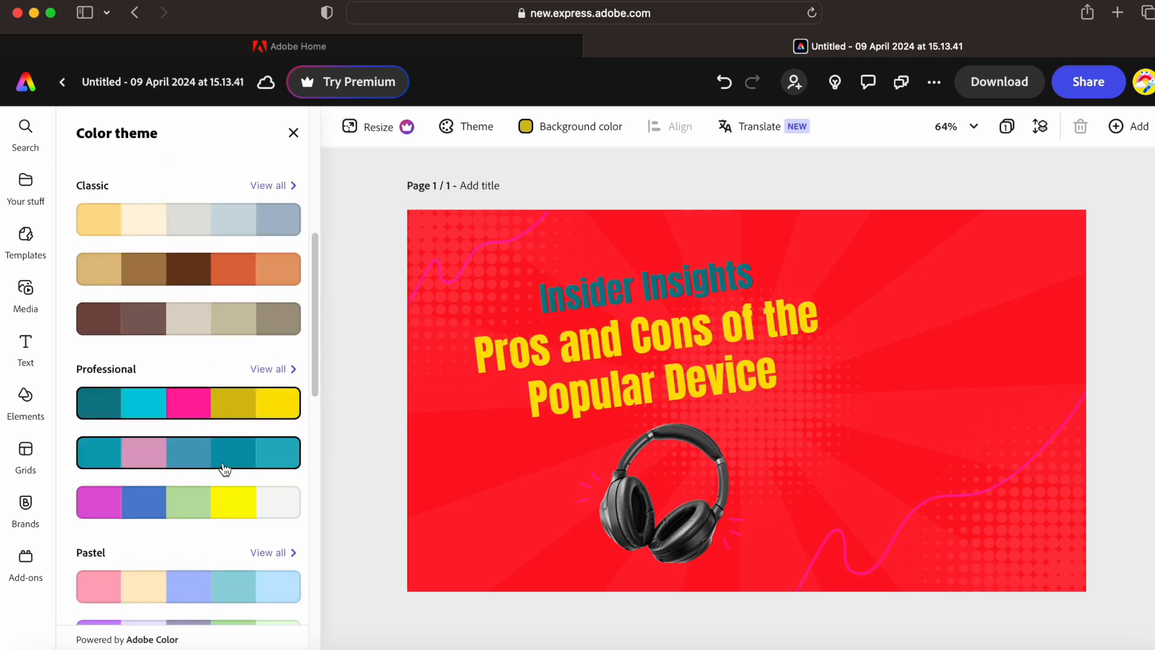
left_click(221, 505)
left_click(219, 596)
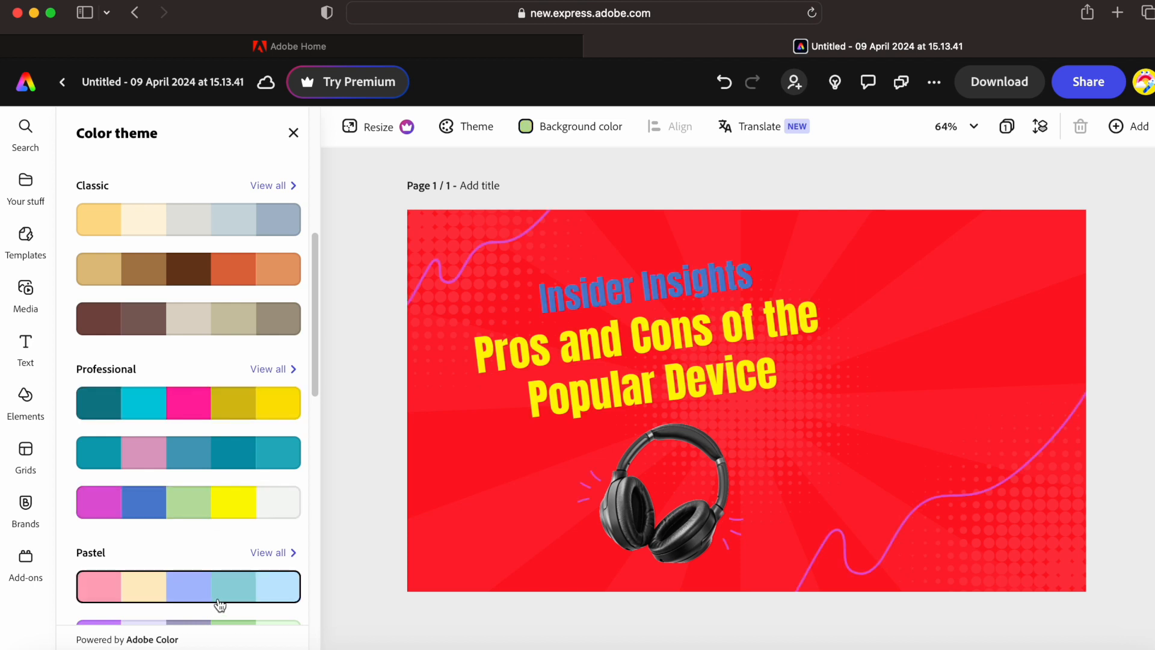
left_click_drag(308, 335, 308, 485)
left_click(196, 489)
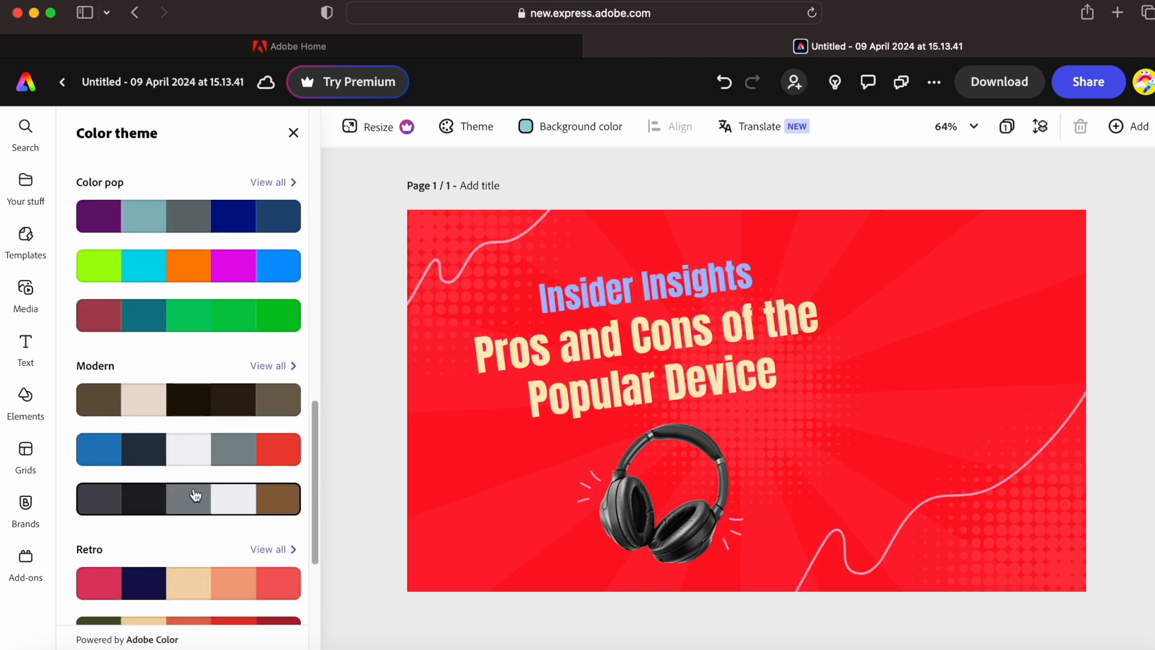
left_click(192, 409)
left_click(181, 461)
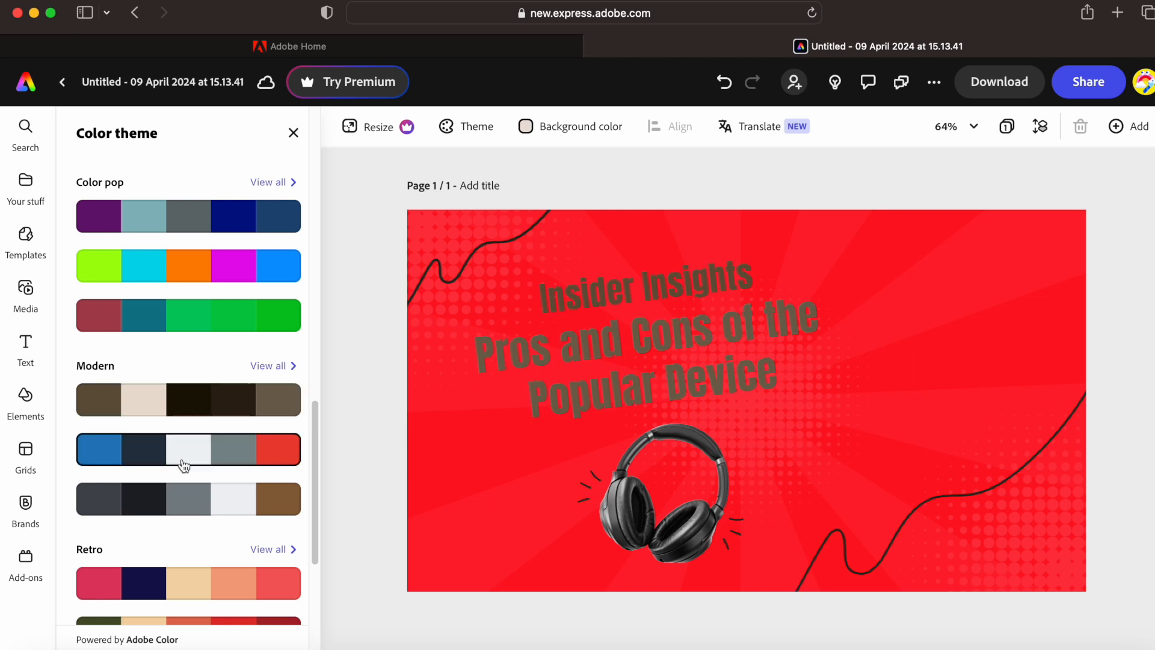
left_click(187, 584)
left_click(197, 456)
left_click_drag(314, 398, 310, 271)
left_click(226, 283)
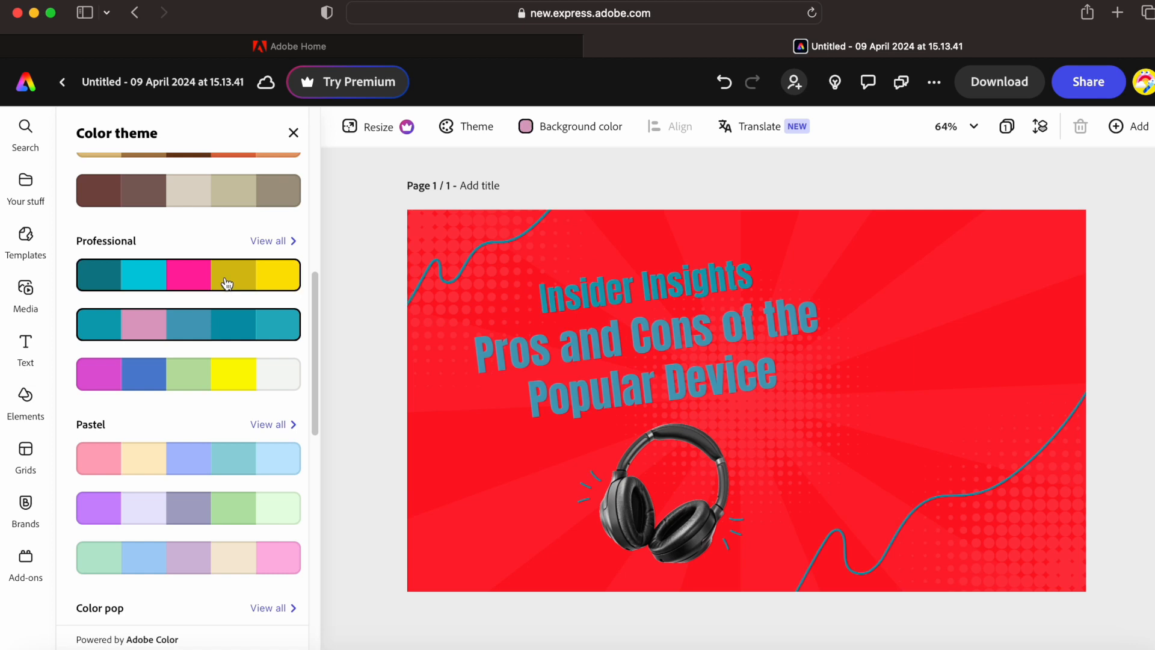
left_click(917, 383)
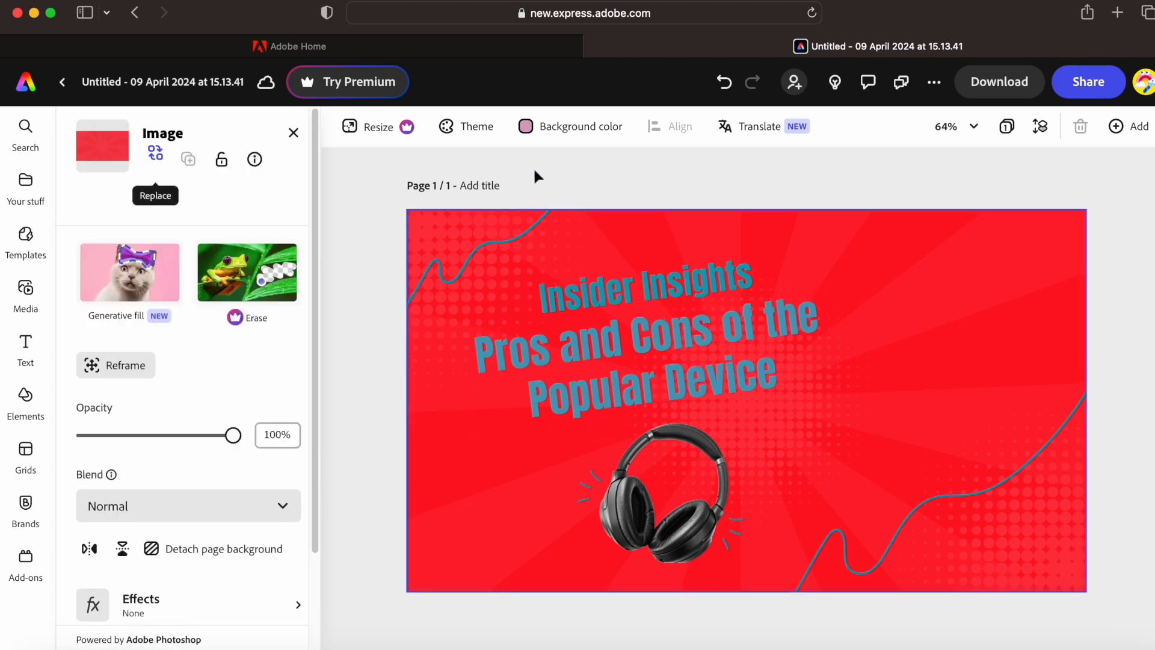
- Try pink, lilac #D19CE6, teal and white swatches, then set the page background colour to black
left_click(562, 129)
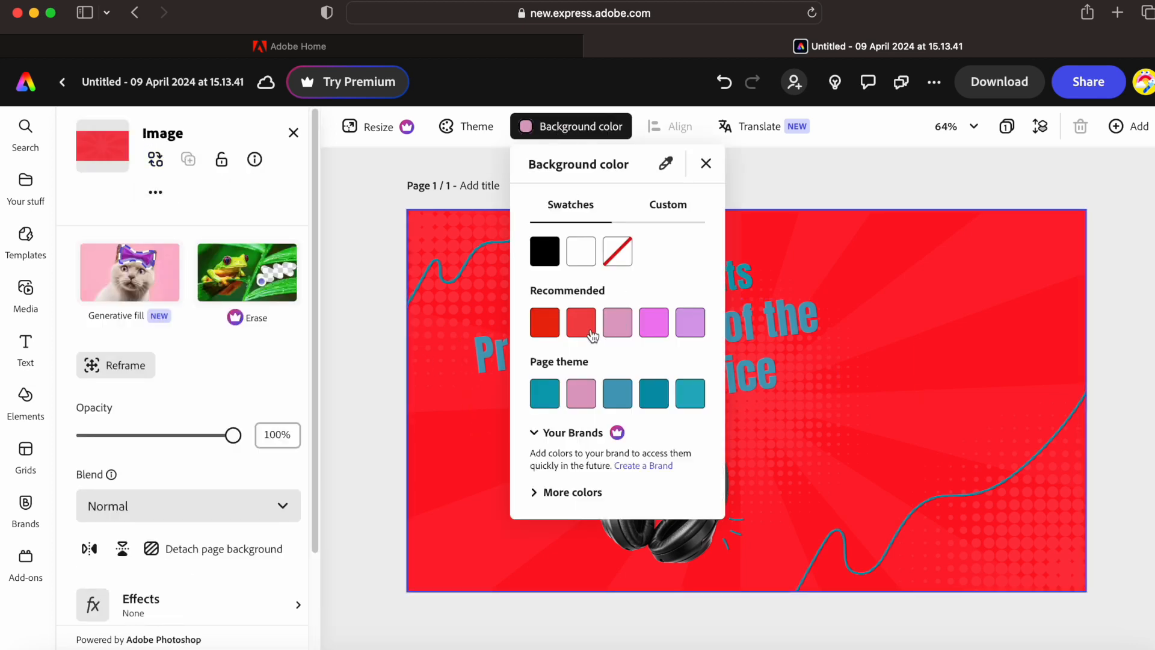
left_click(618, 324)
left_click(686, 330)
left_click(654, 396)
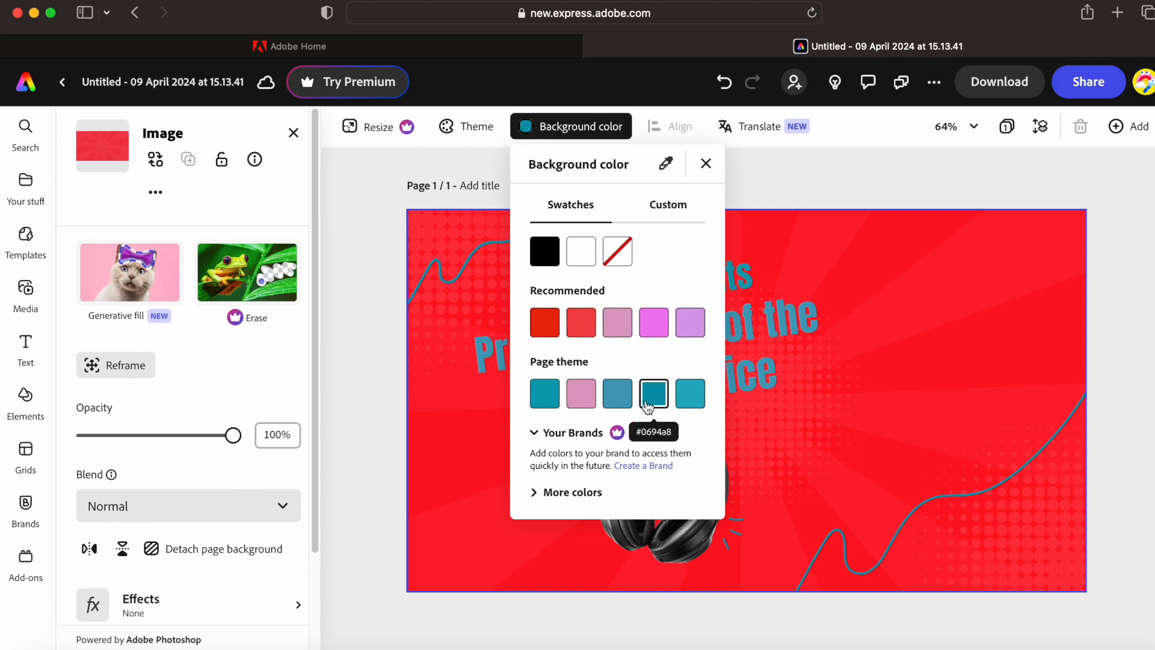
left_click(545, 397)
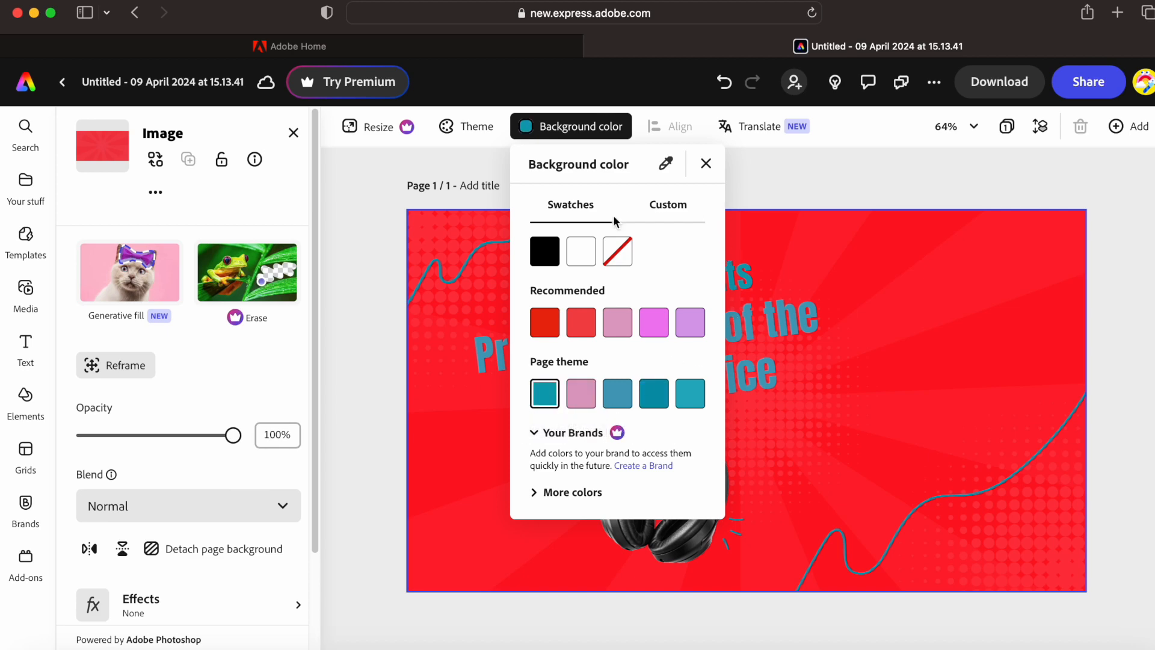
left_click(587, 252)
left_click(545, 252)
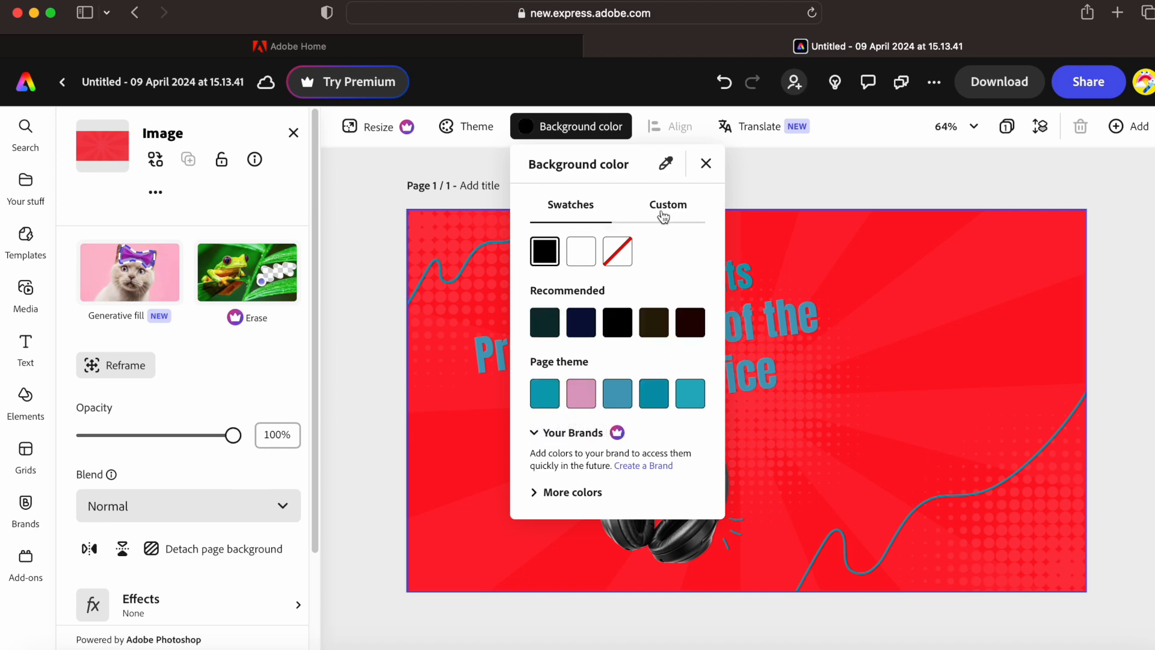
left_click(704, 166)
left_click(754, 371)
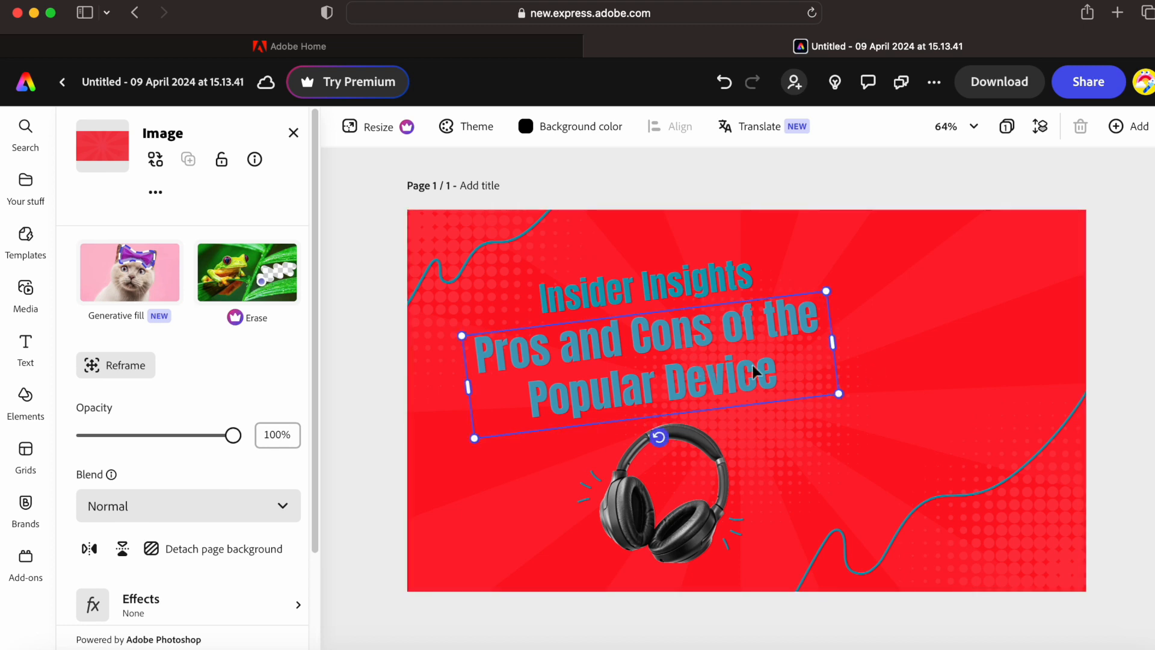
left_click(880, 349)
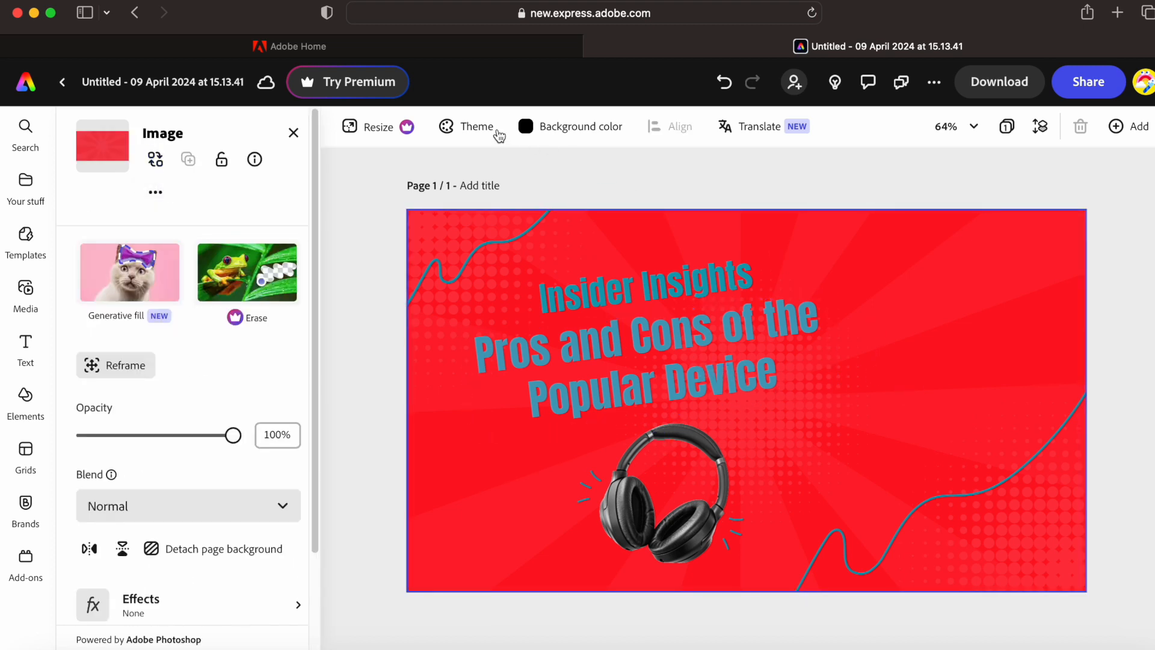
- Open Resize, dismiss the Premium trial offer, and bring up the Text styles panel
left_click(385, 133)
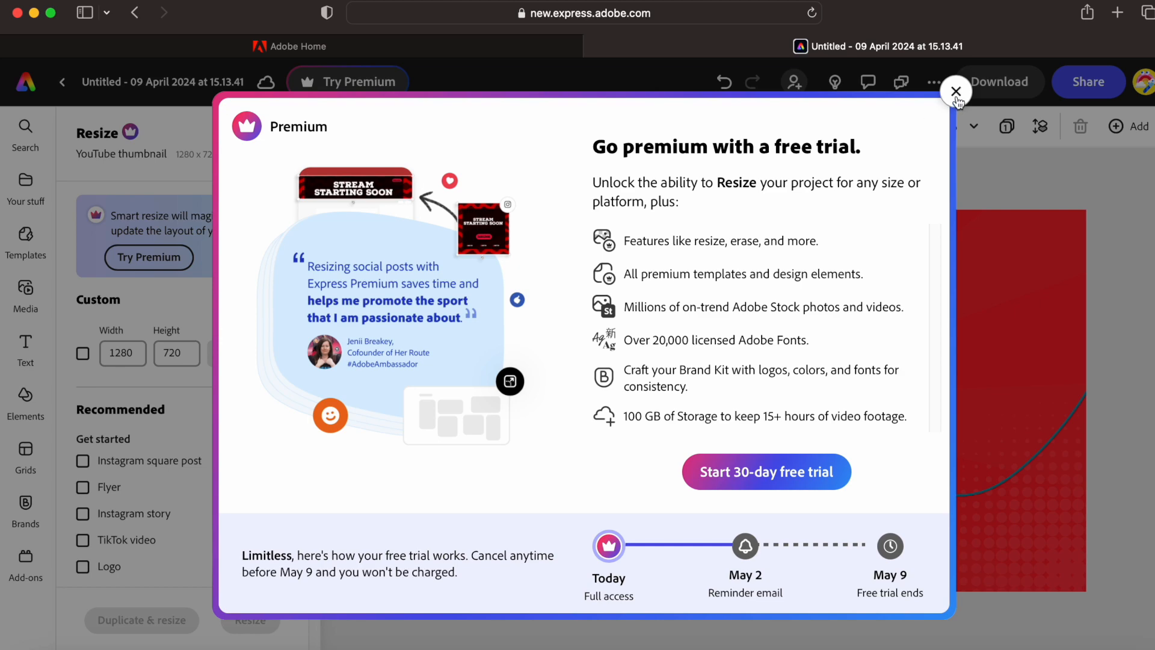
left_click(956, 92)
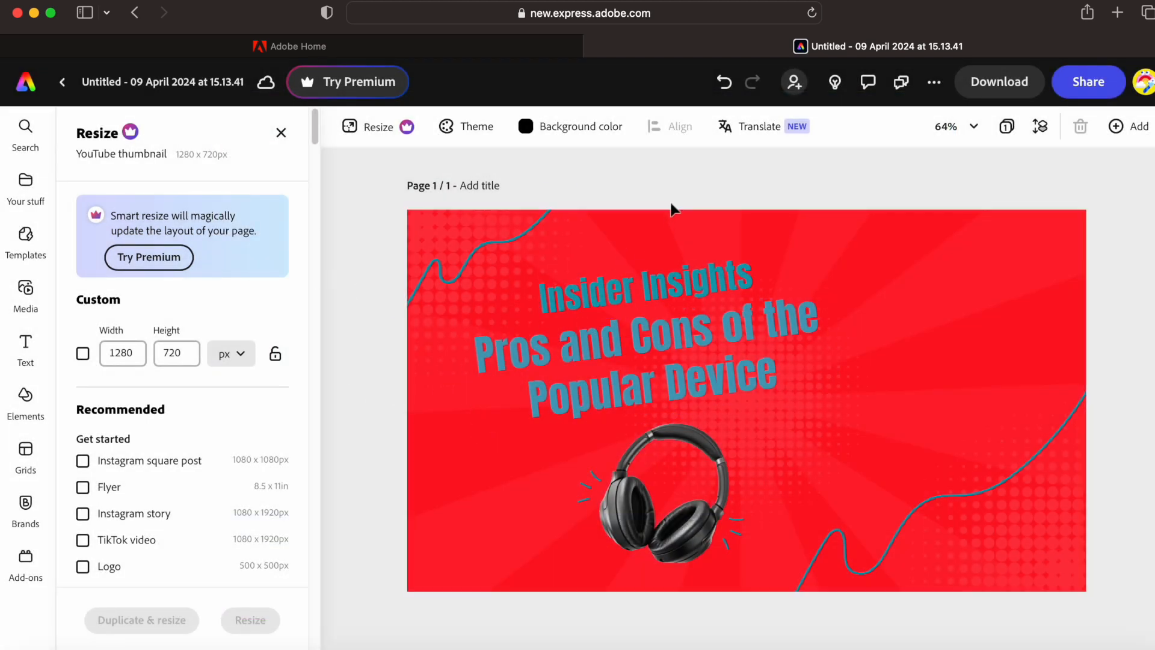
left_click(20, 356)
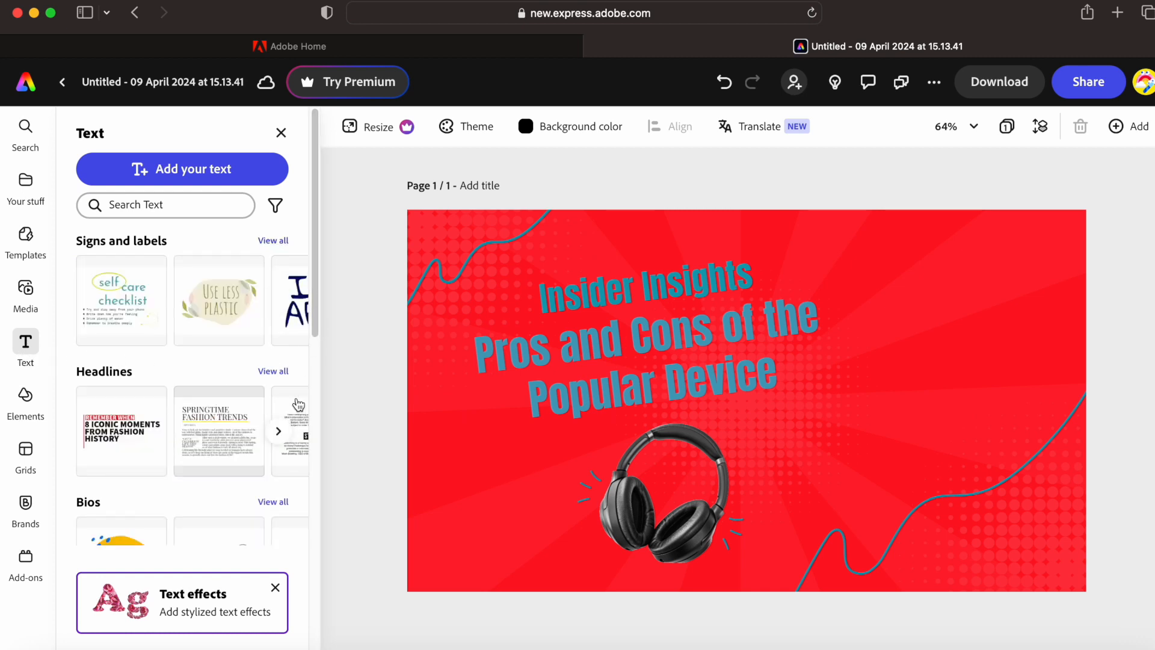
- Try recommended styles on the 'Pros and Cons' headline, including Sanvito Pro, Kanit and Etna
left_click(623, 334)
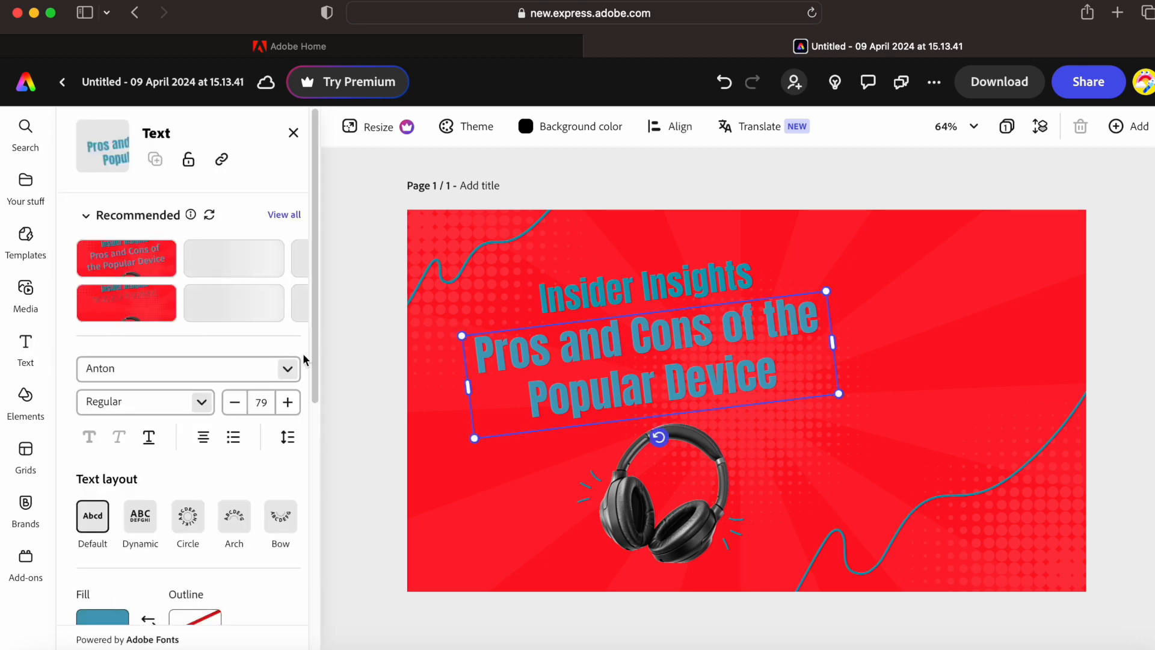
left_click(214, 319)
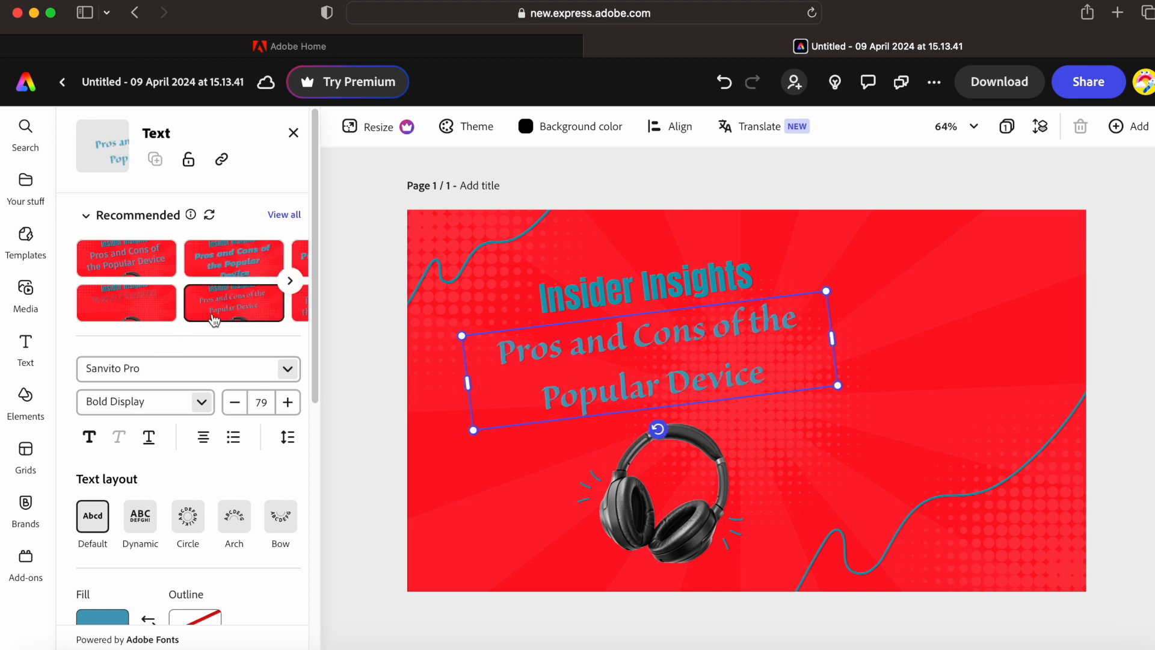
left_click(233, 268)
left_click(111, 277)
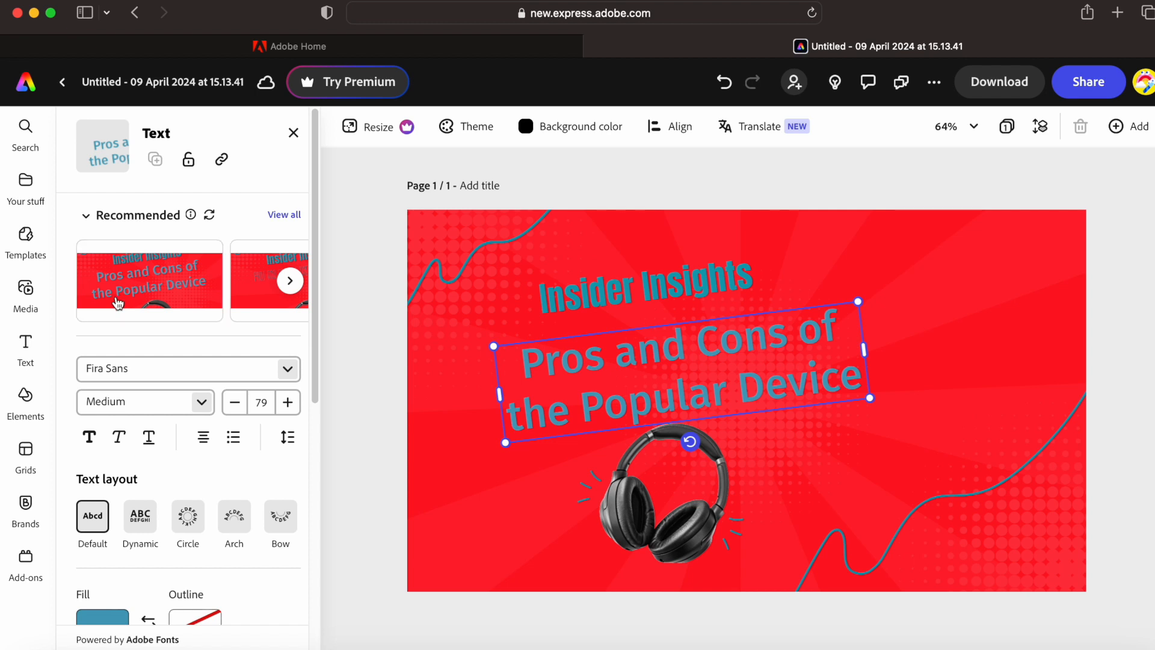
left_click(250, 294)
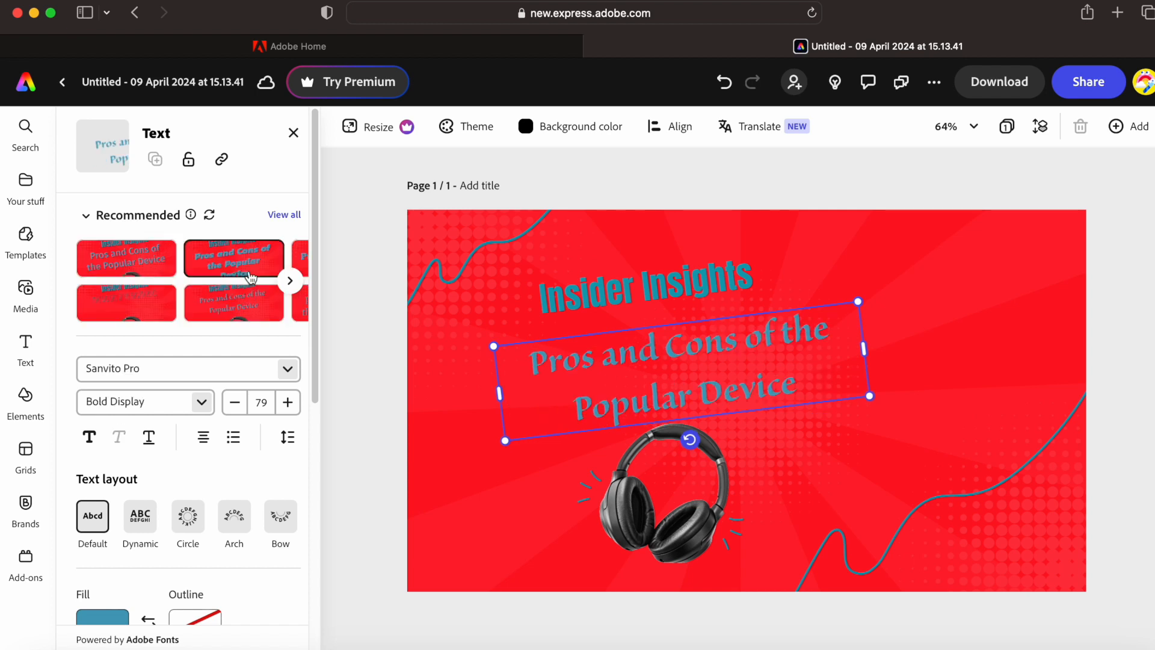
left_click(250, 276)
left_click(292, 283)
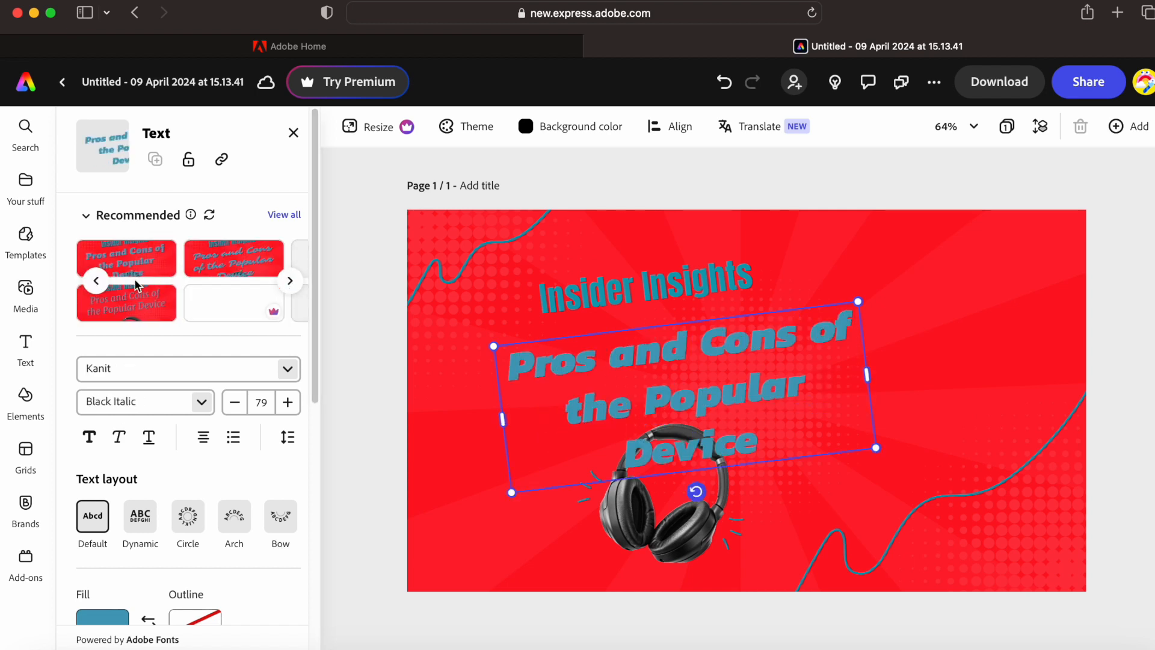
left_click(238, 301)
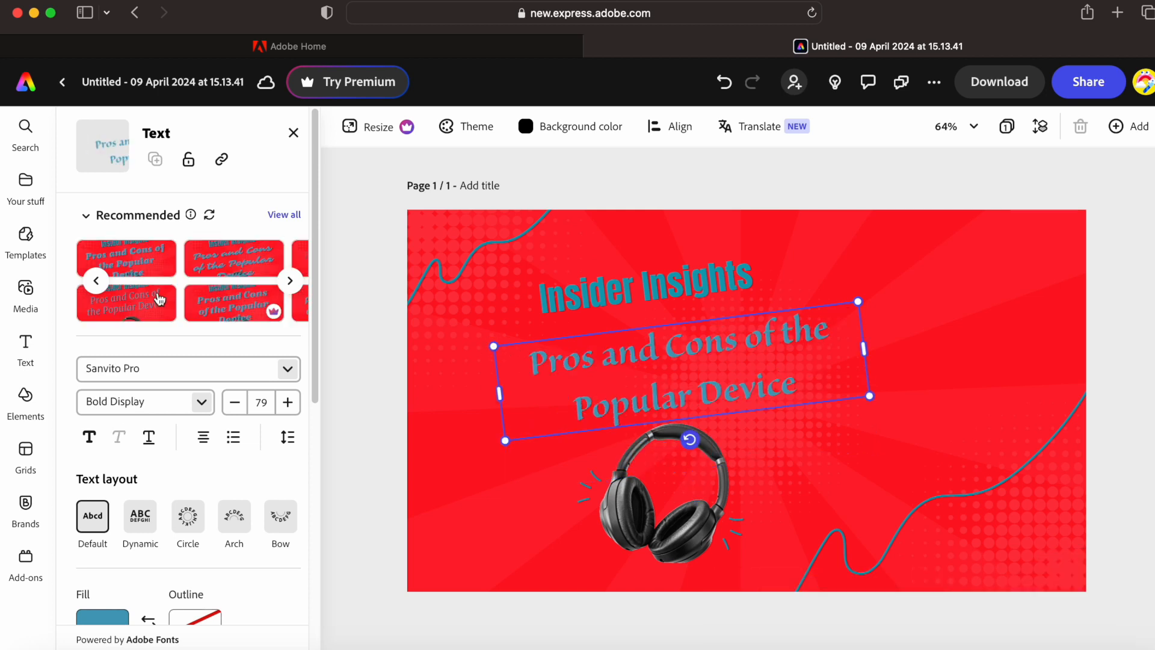
left_click(159, 299)
left_click(243, 307)
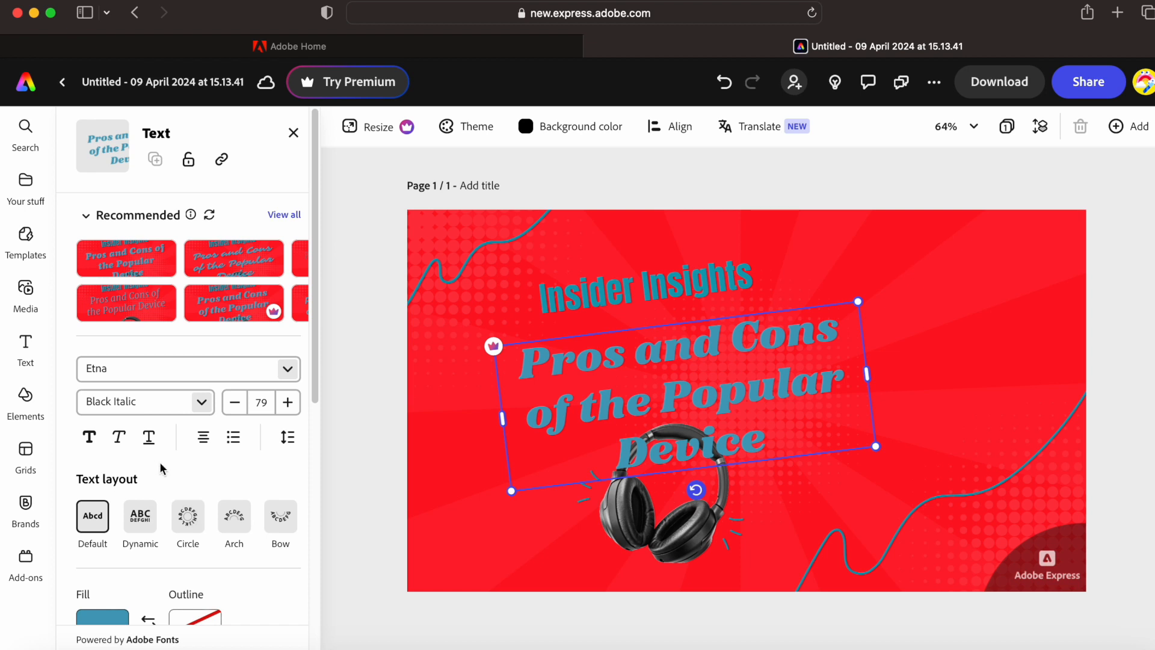
- Set the headline to Kanit Bold Italic with no underline, in a Circle layout
left_click(259, 368)
left_click(146, 289)
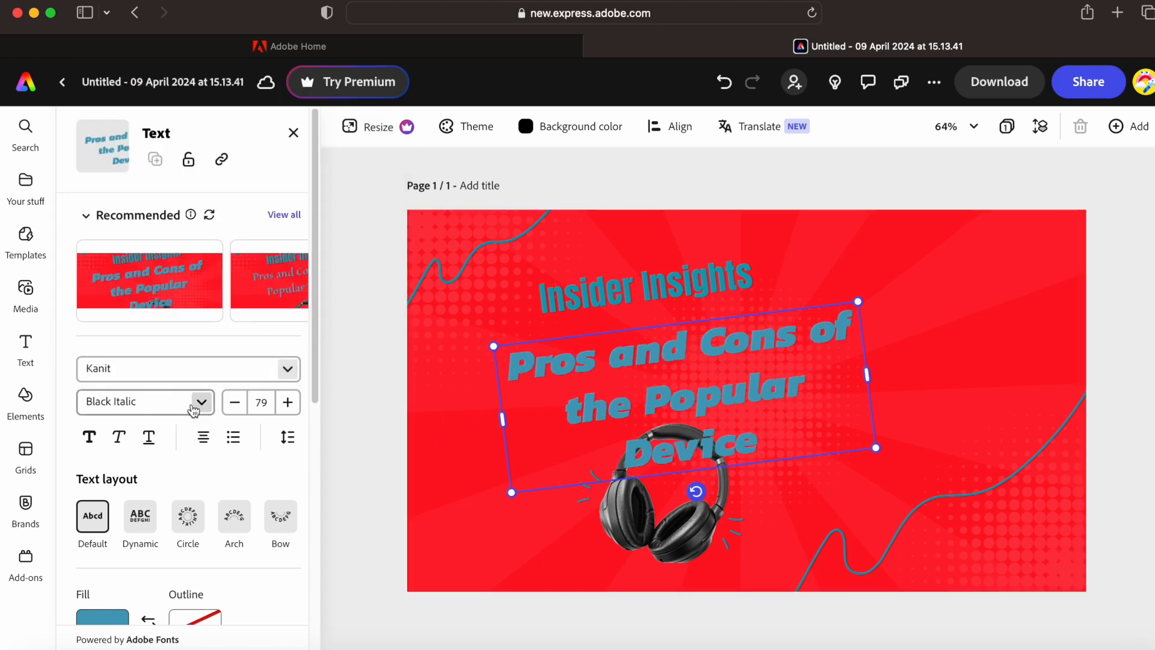
left_click(90, 439)
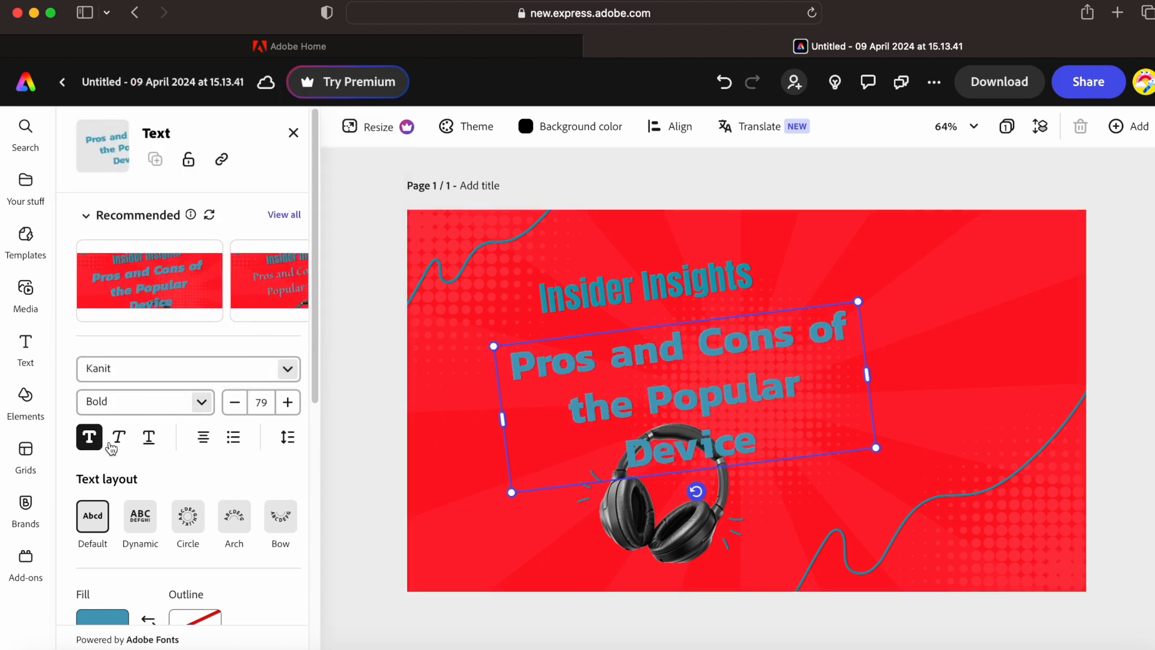
left_click(118, 437)
left_click(149, 438)
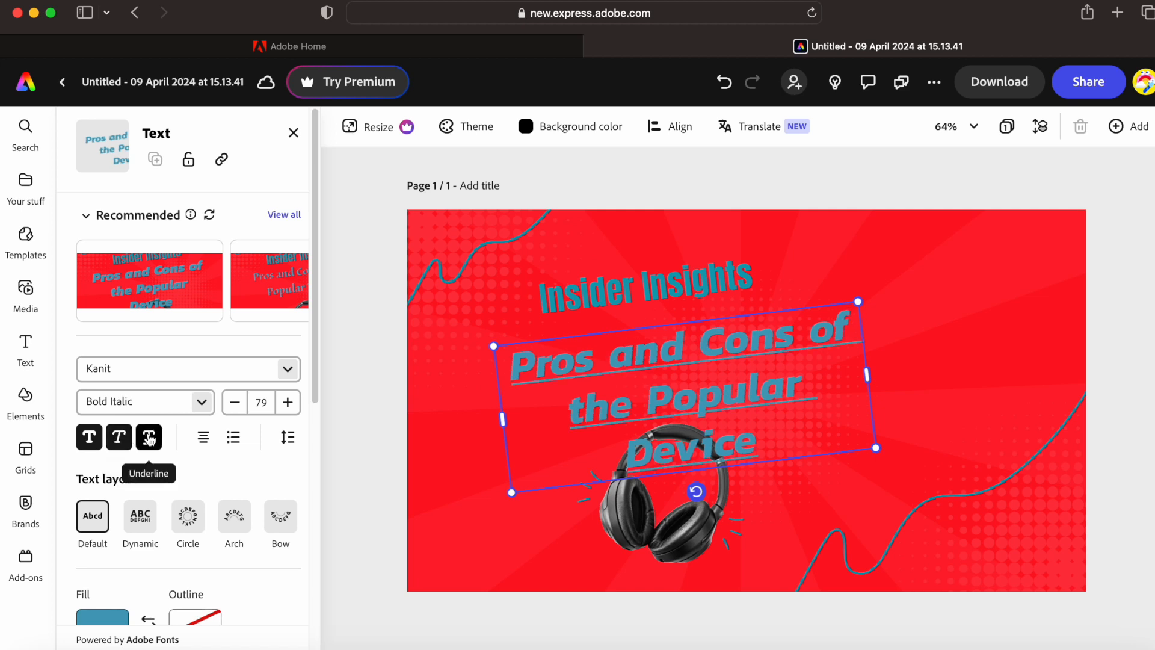
left_click(149, 438)
left_click(184, 527)
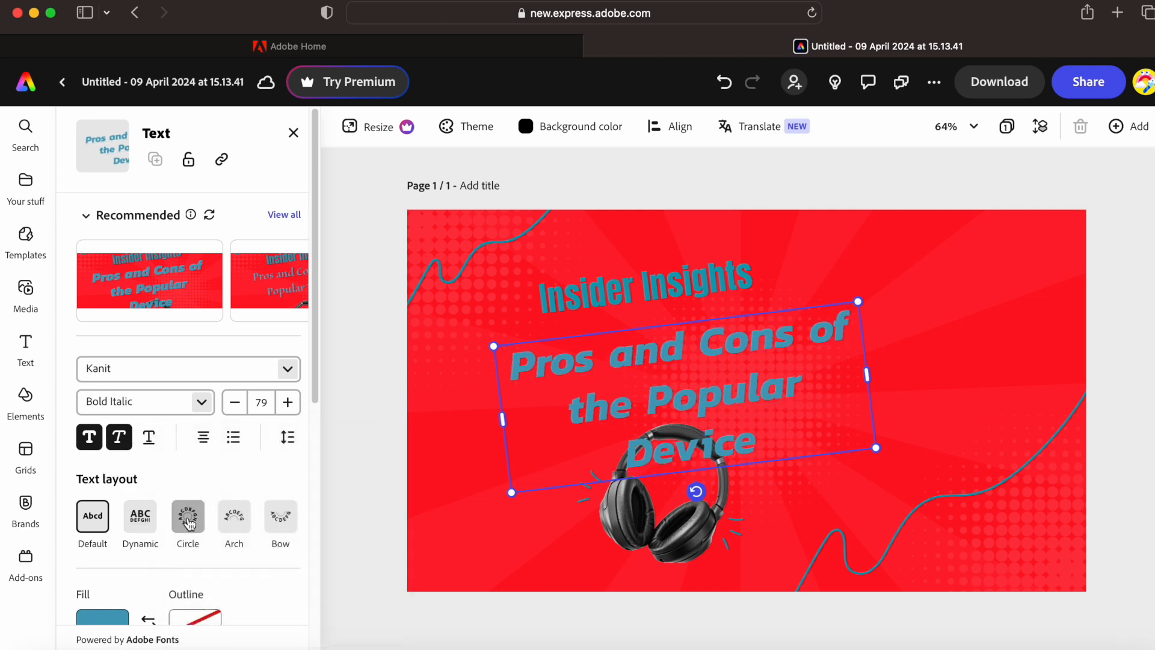
- Settle on Circle after trying Arch, Bow and Dynamic, then add a dark outline of thickness 61
left_click(249, 528)
left_click(280, 516)
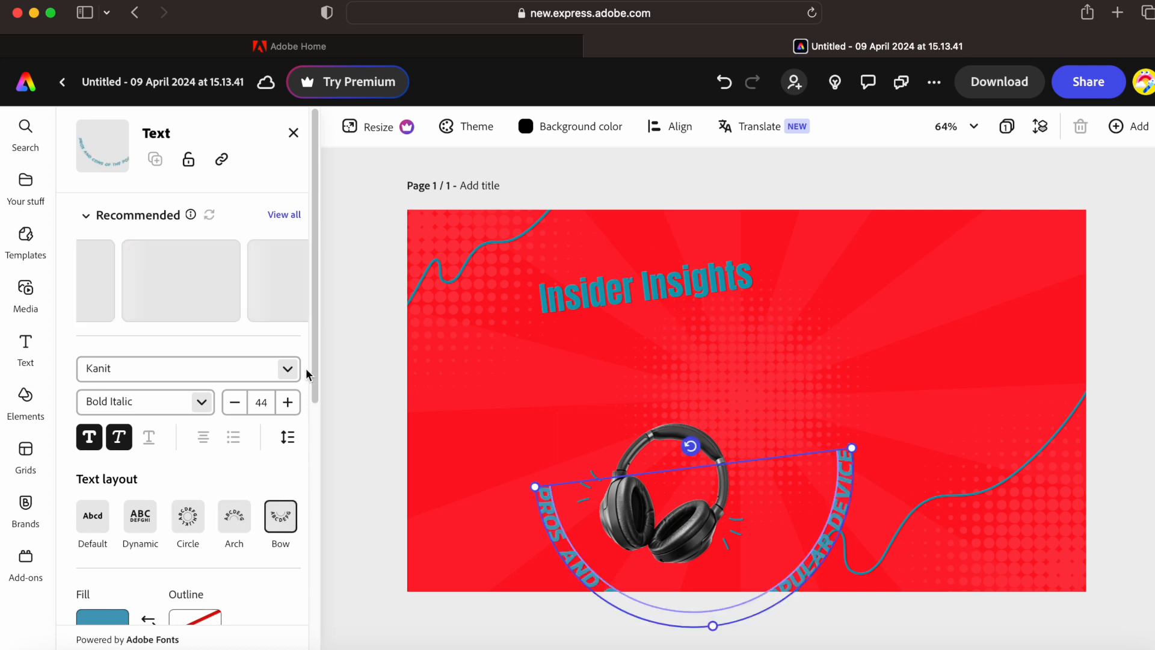
left_click_drag(306, 355, 322, 453)
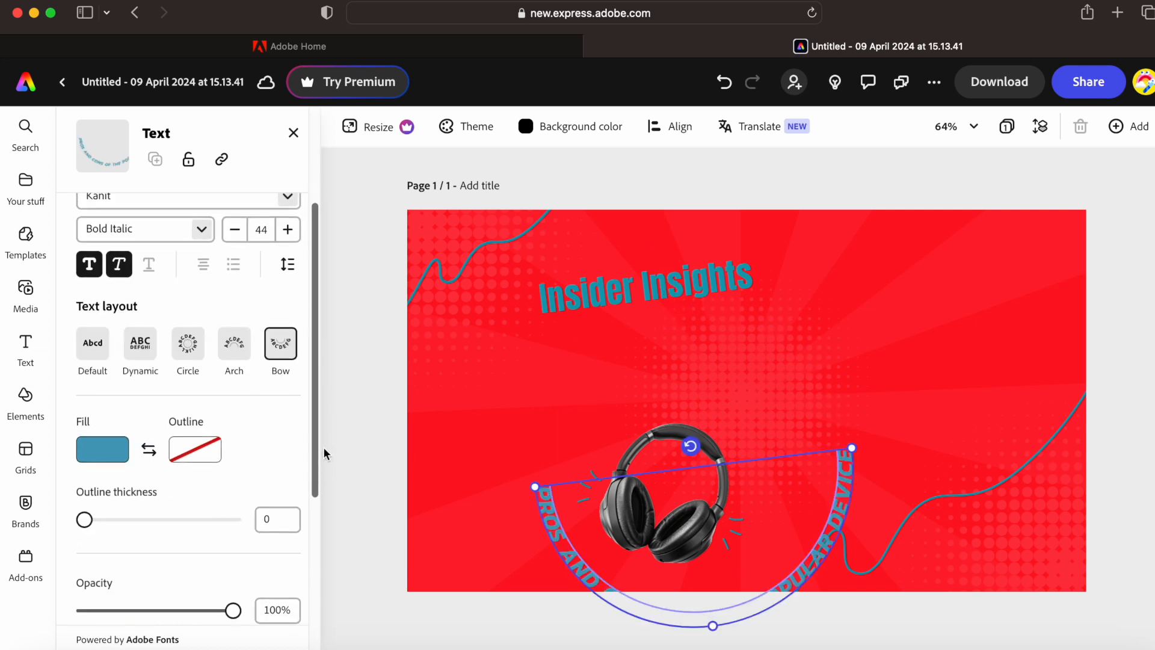
left_click(162, 352)
left_click(187, 339)
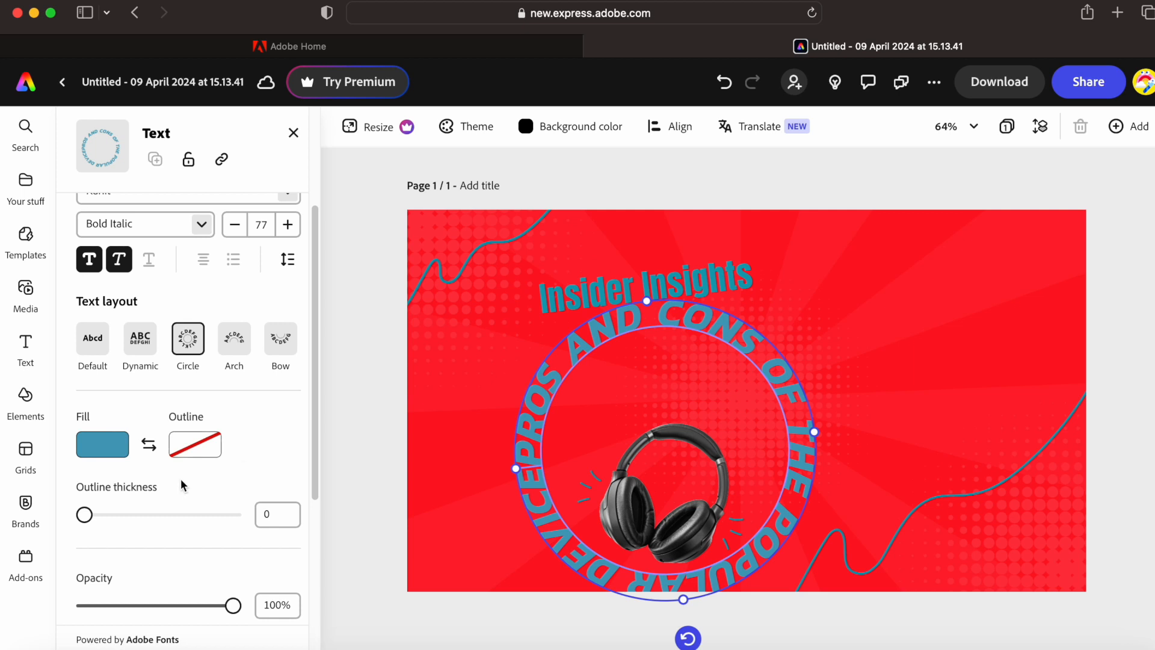
left_click_drag(85, 515, 177, 520)
left_click_drag(313, 395, 284, 539)
- Apply the Blue & gold marble text effect with a loose fit to the circular headline
left_click(152, 467)
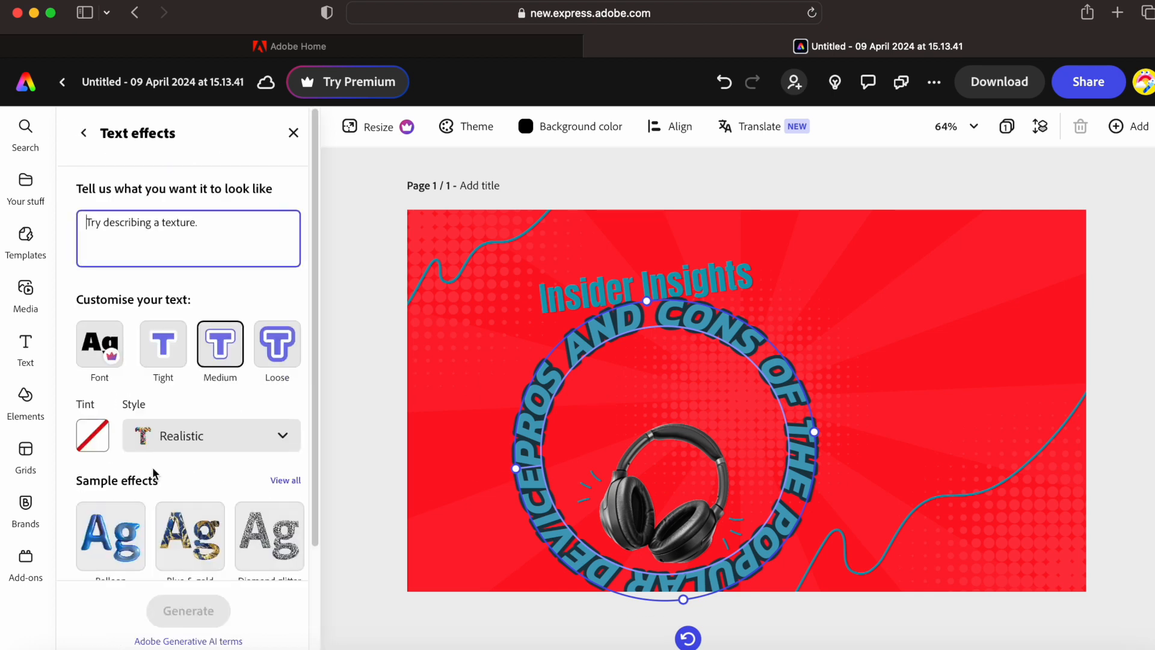
left_click(266, 354)
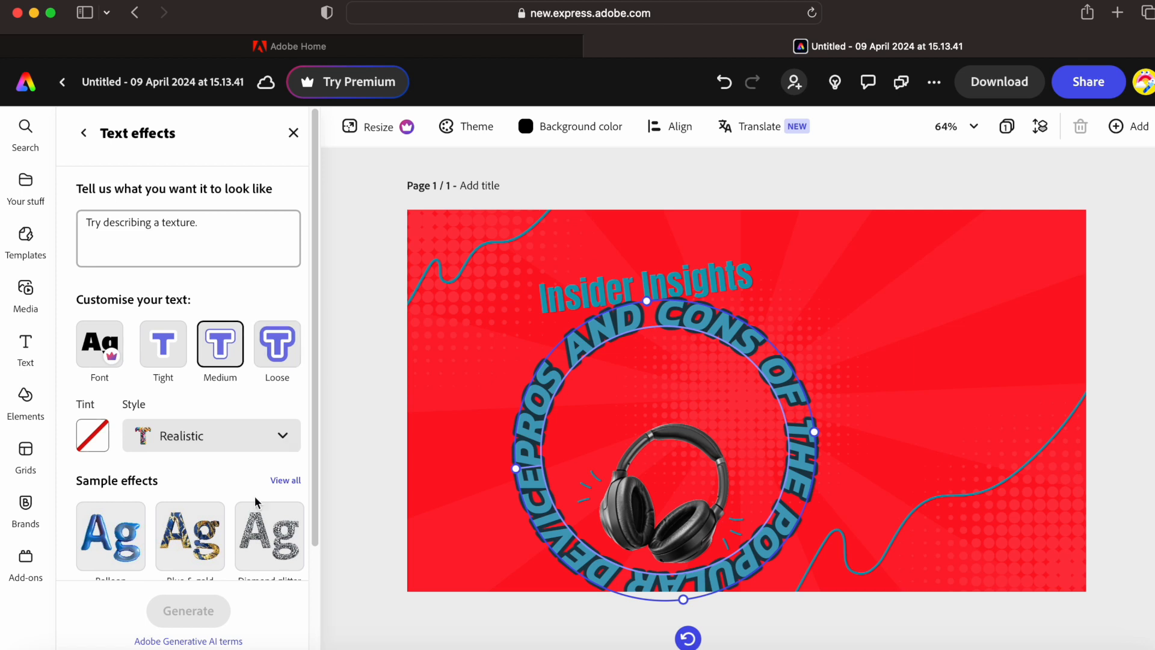
left_click(202, 540)
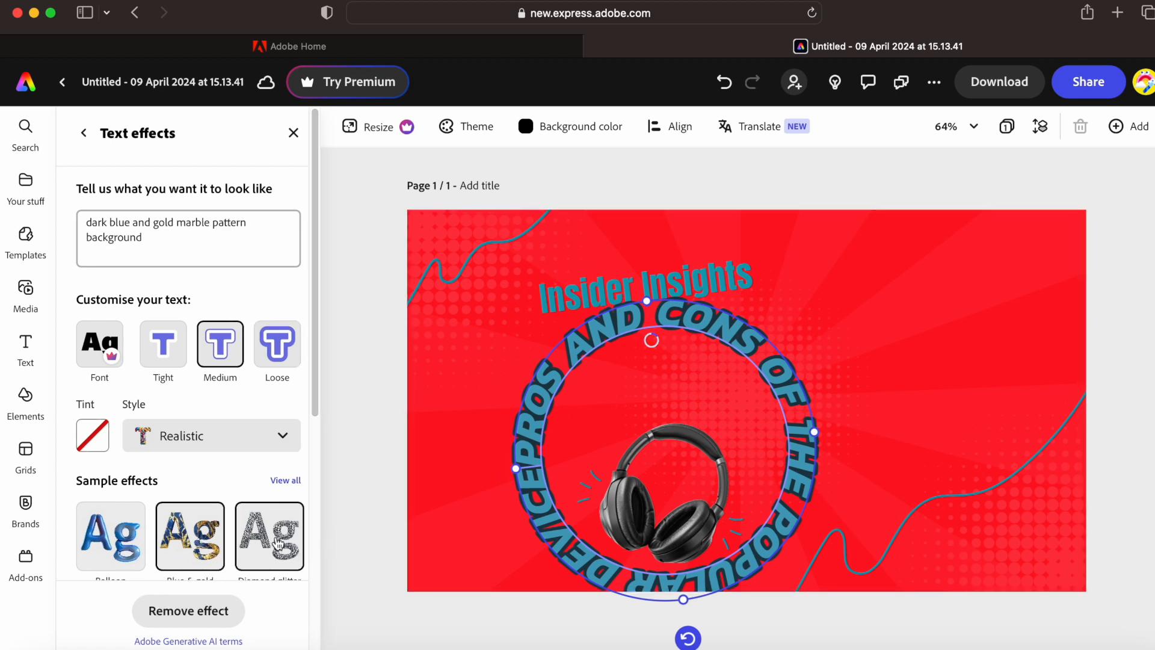
left_click_drag(311, 378, 316, 339)
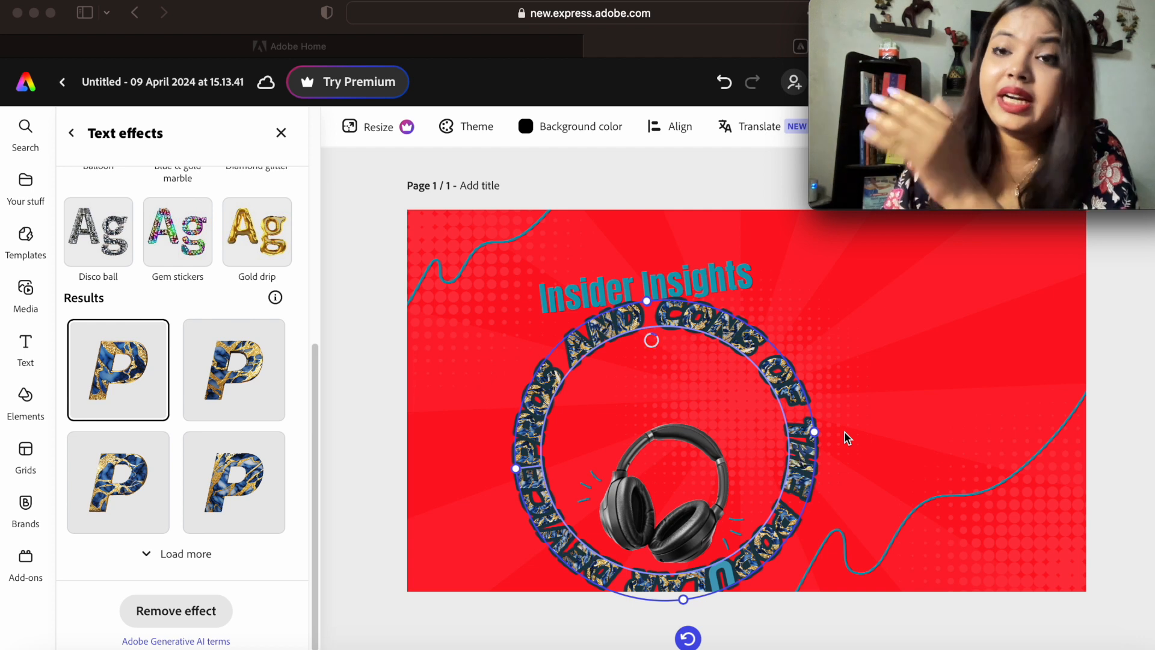
- Replace the marble with a tight-fitting blue Balloon text effect on the circular headline
left_click_drag(782, 406, 884, 366)
double_click(781, 374)
left_click_drag(700, 359, 678, 396)
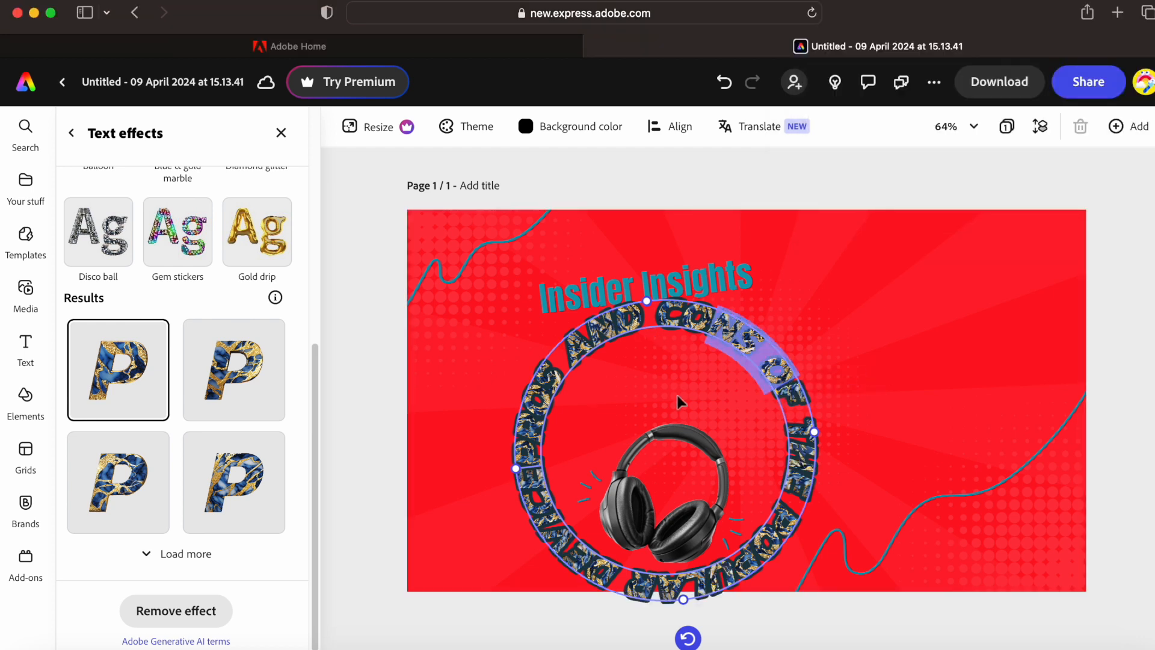
left_click(676, 397)
left_click_drag(317, 370, 315, 183)
left_click(160, 272)
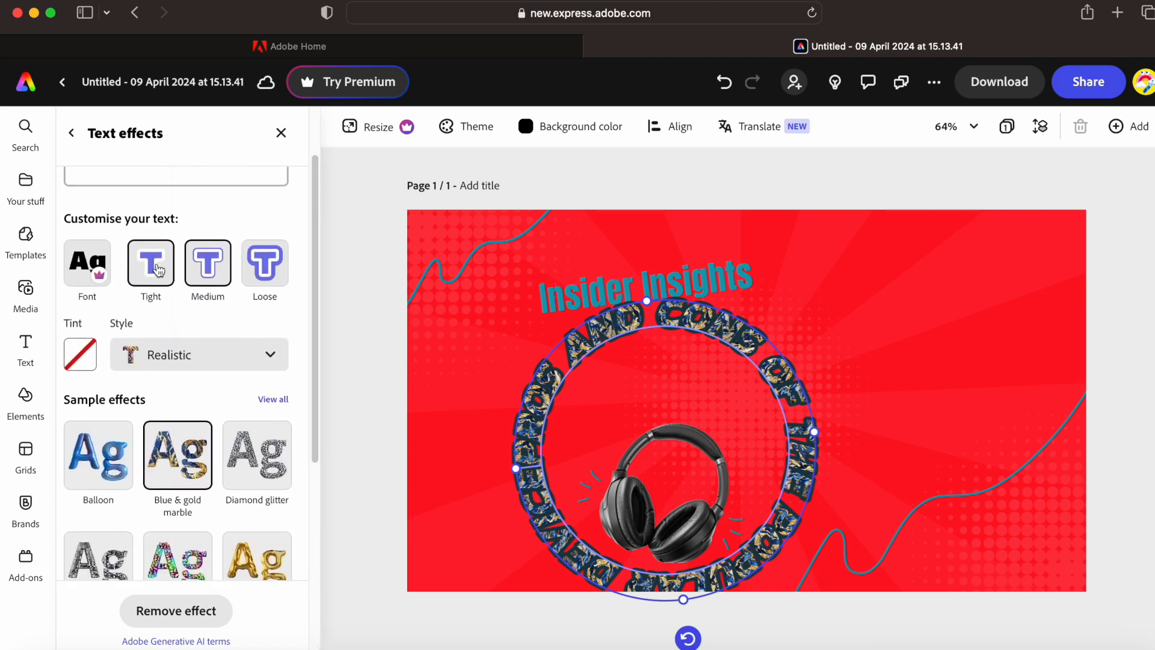
left_click(90, 437)
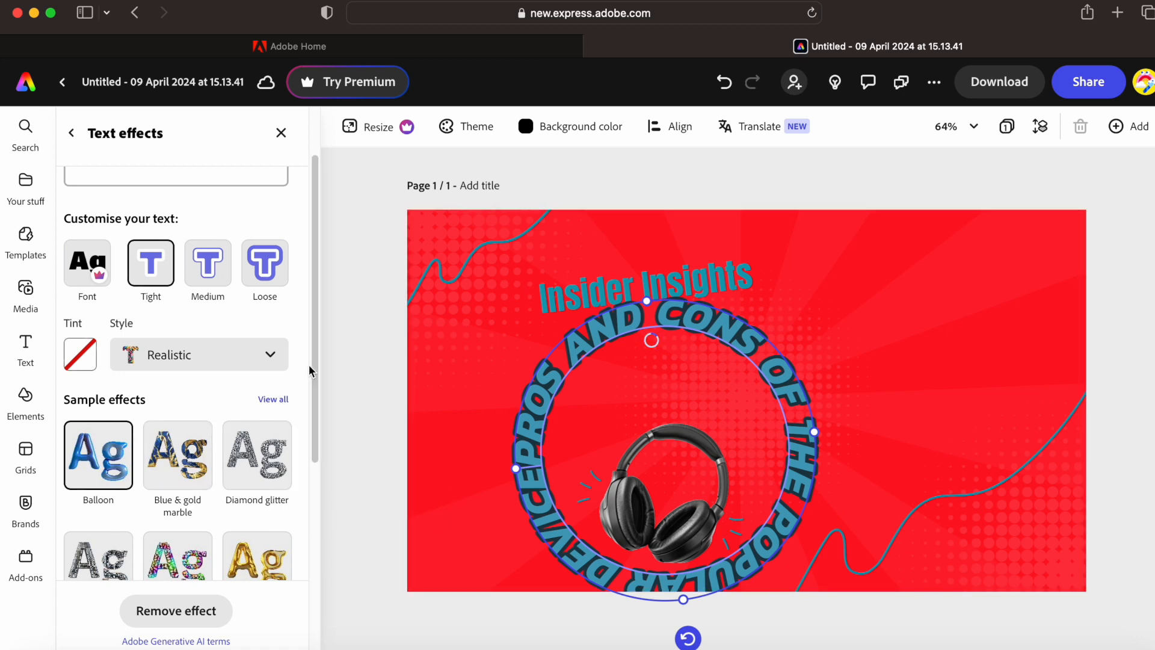
scroll(309, 358, "up", 3)
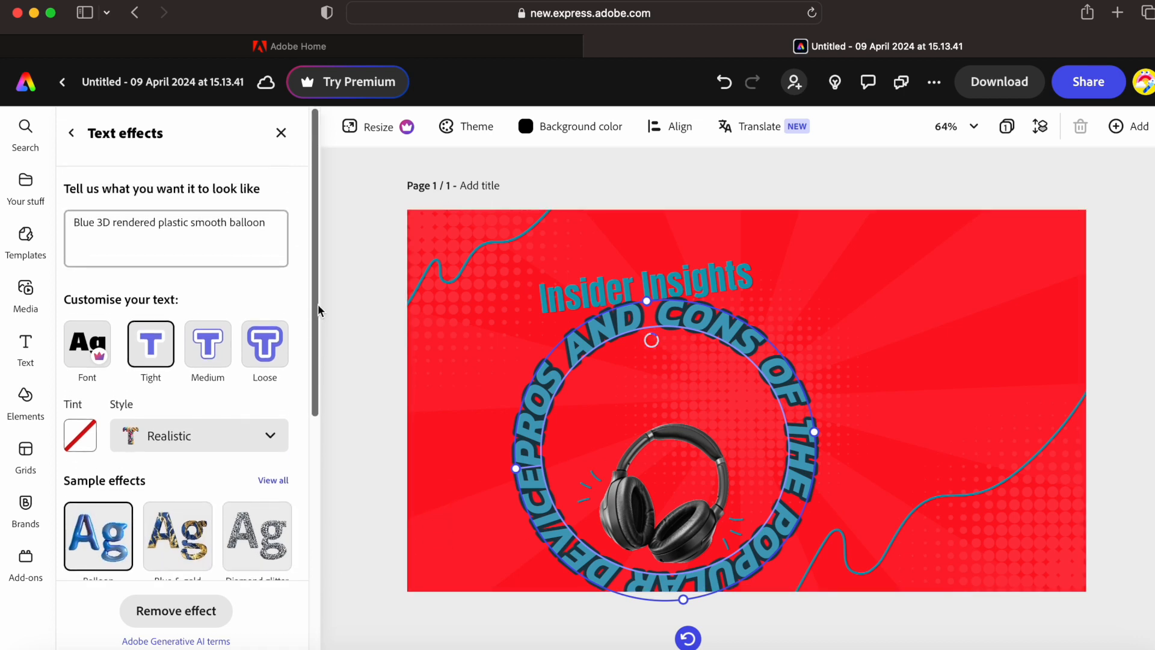
left_click(82, 137)
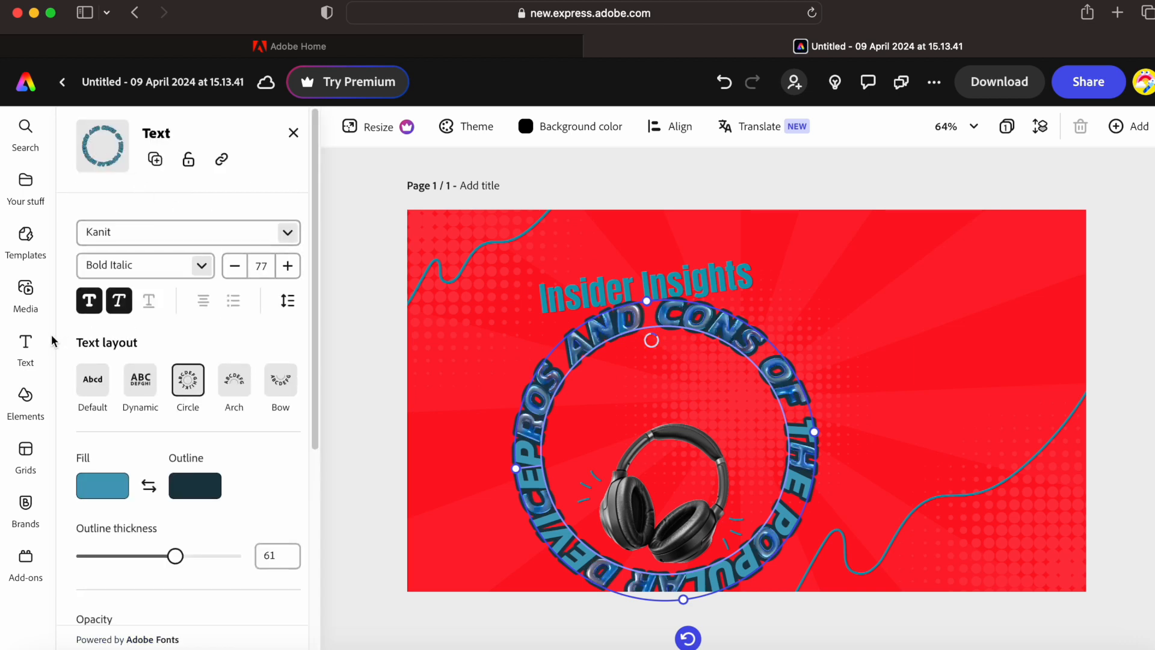
- Add the coloured-balls stock photo from Media to the cover, then delete it
left_click(25, 289)
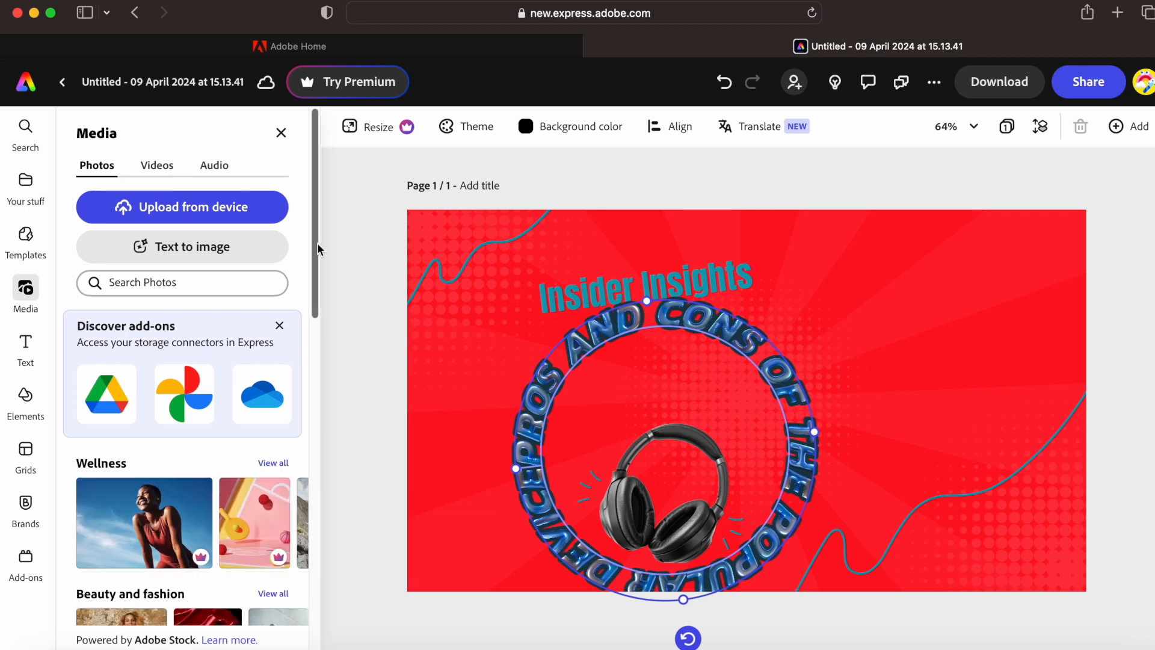
left_click_drag(320, 244, 315, 387)
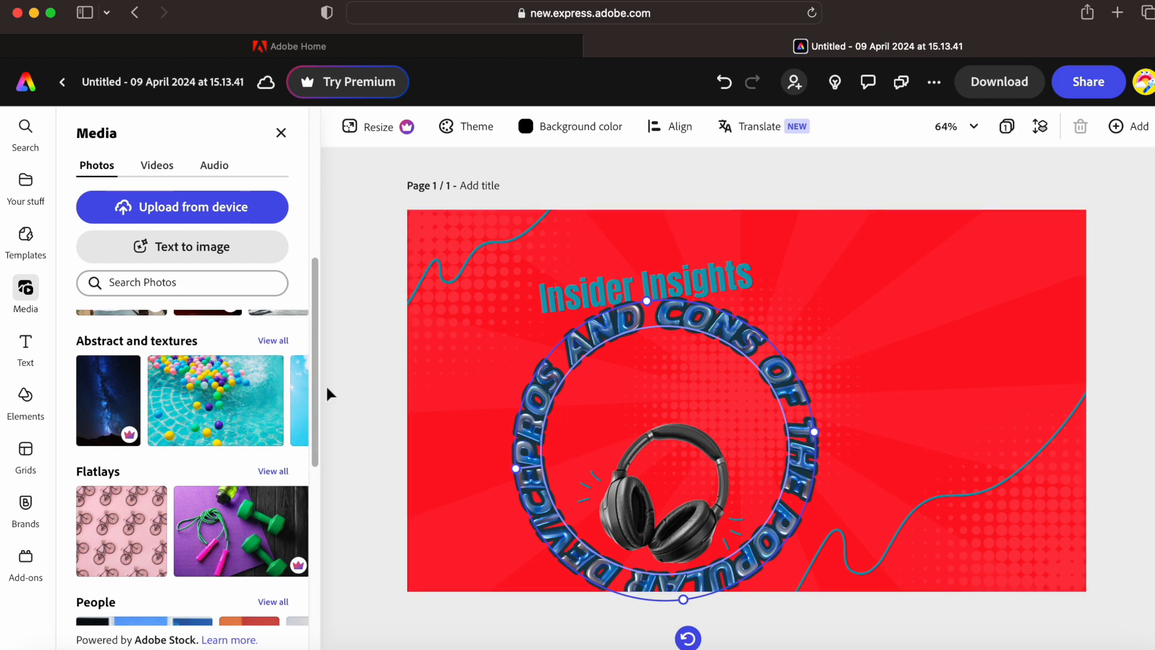
left_click_drag(252, 394, 872, 344)
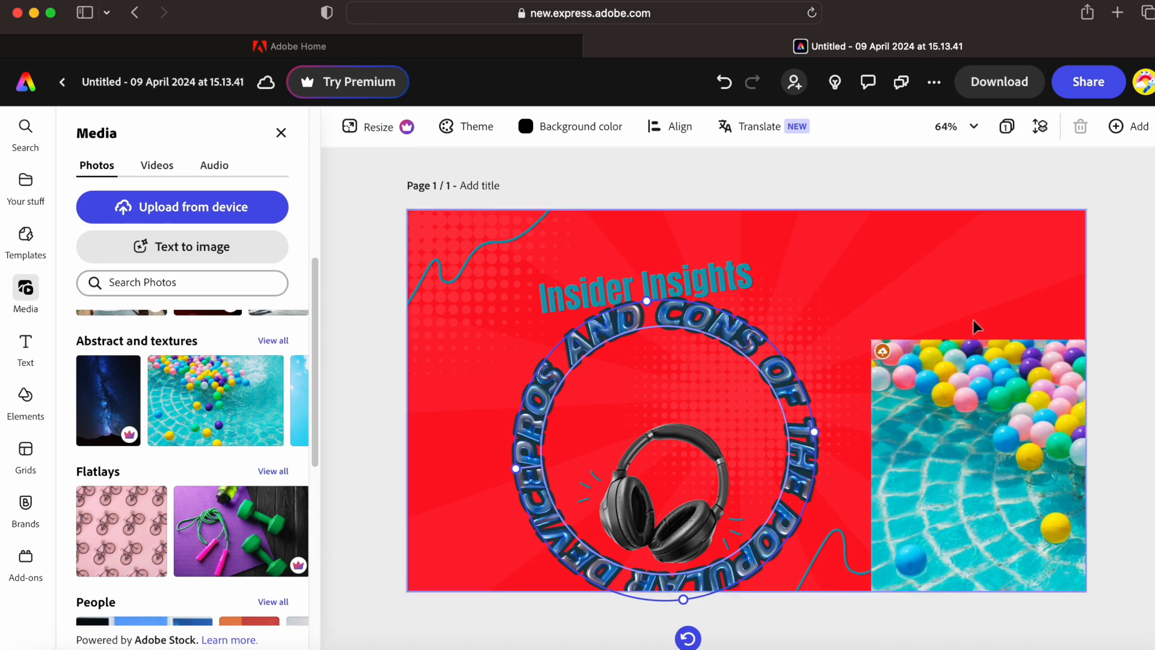
left_click_drag(965, 384, 924, 320)
right_click(935, 371)
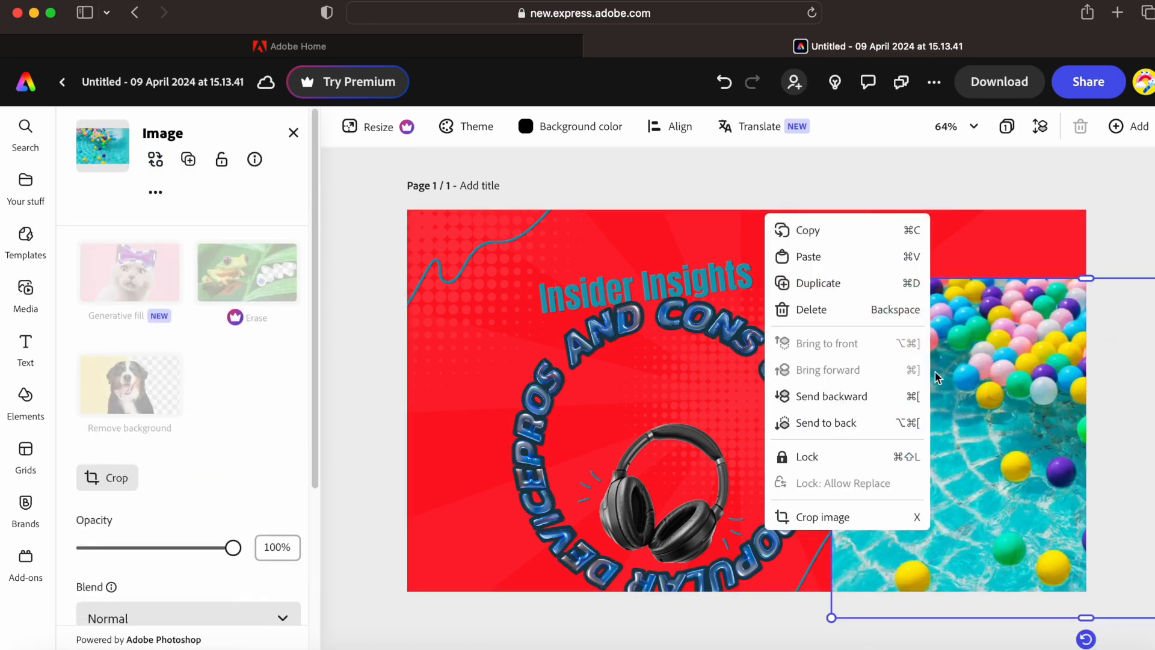
left_click(812, 309)
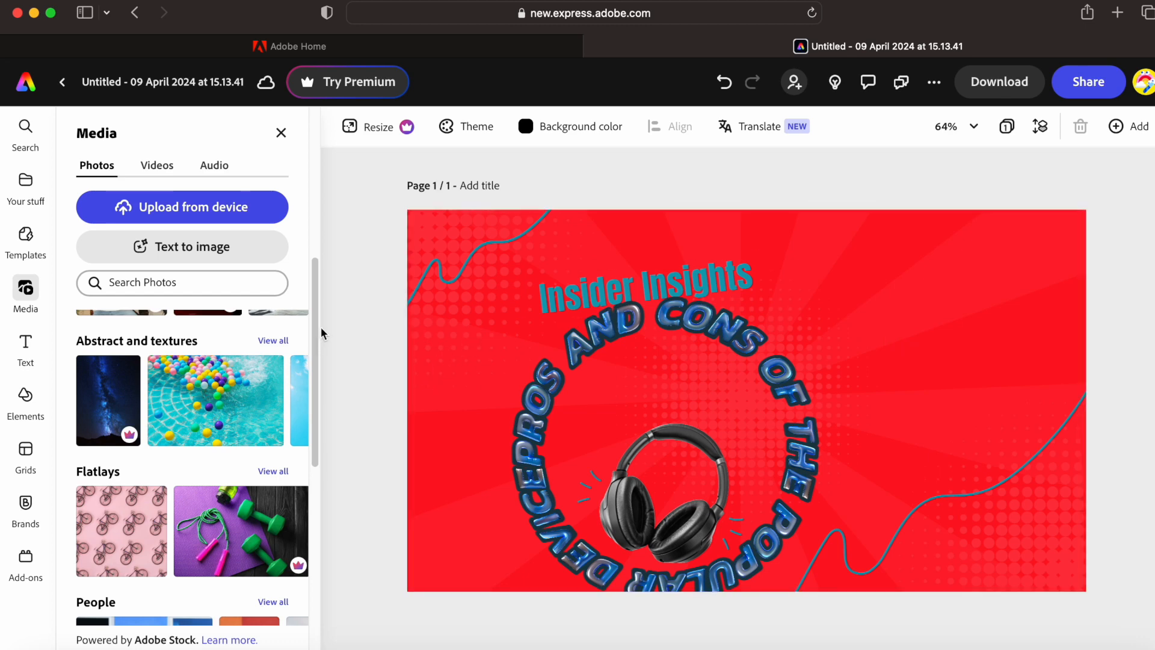
- Upload the portrait PNG, place it at the cover's right edge, and shift the circular text up-left
left_click(199, 222)
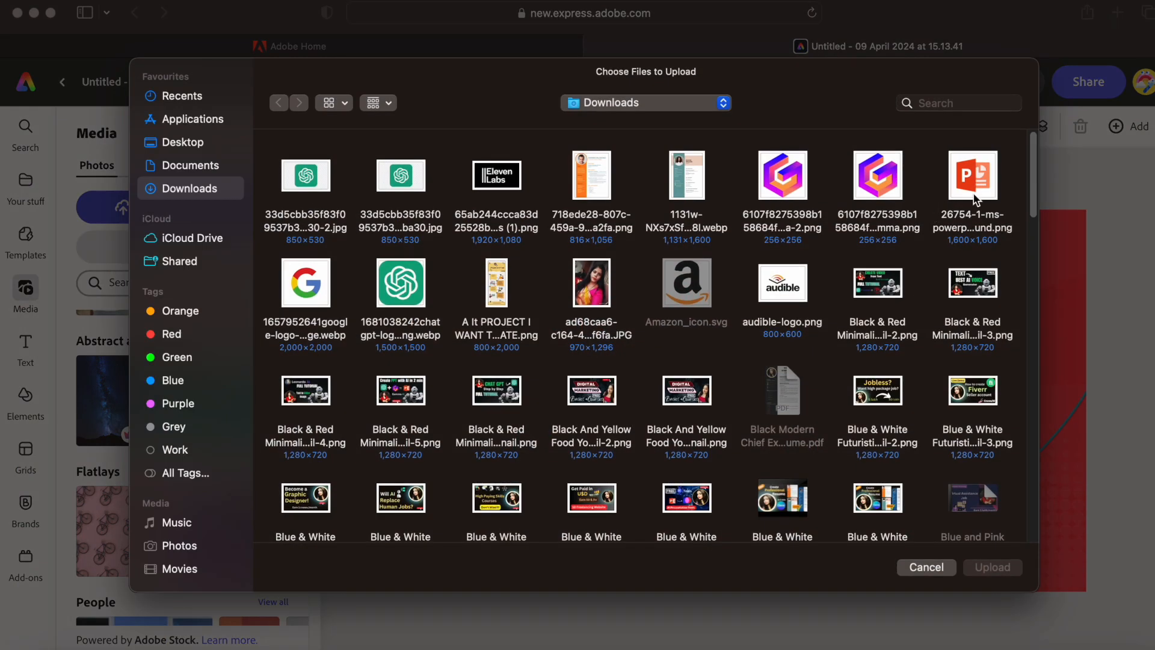
left_click_drag(1034, 174, 1037, 304)
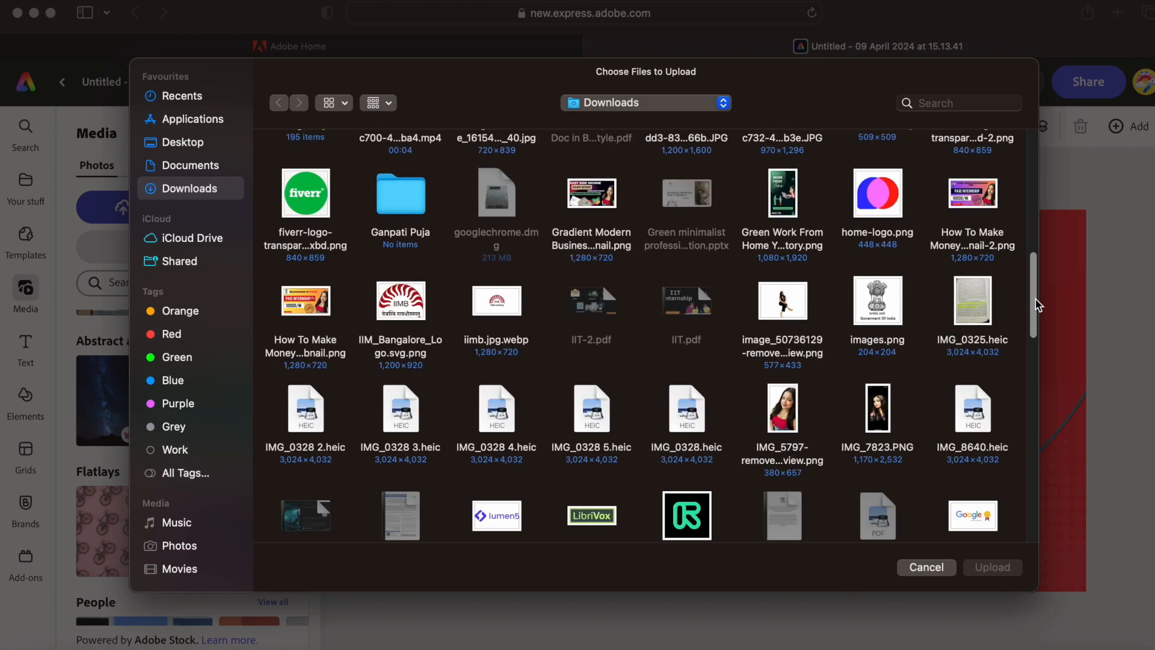
left_click(785, 411)
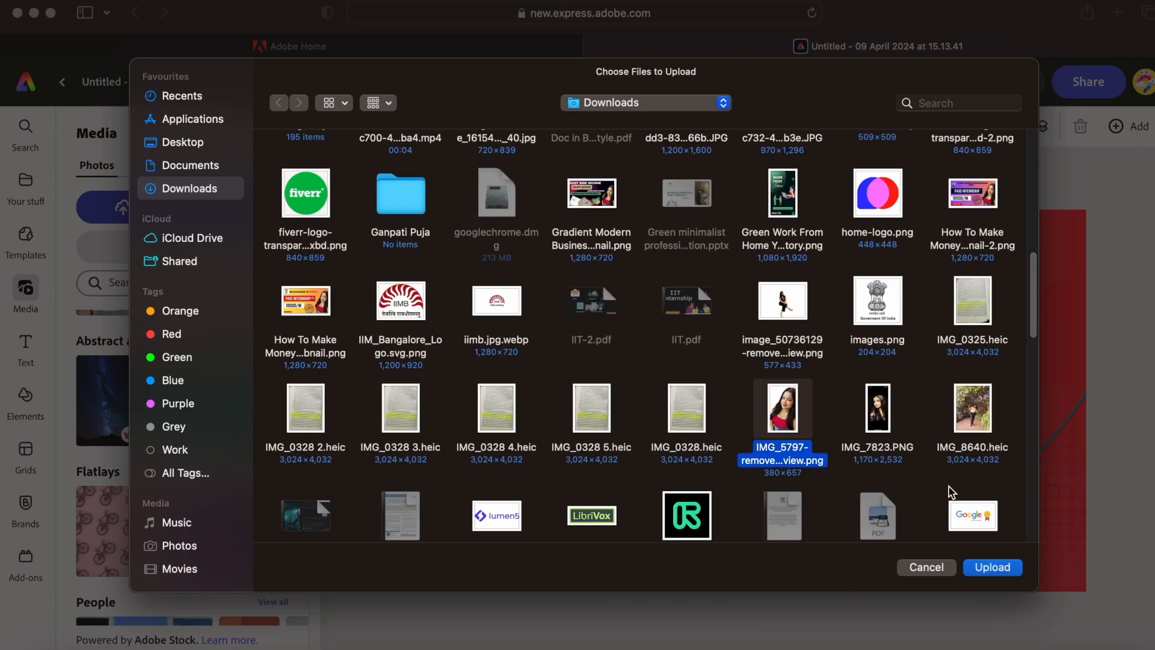
left_click(1006, 566)
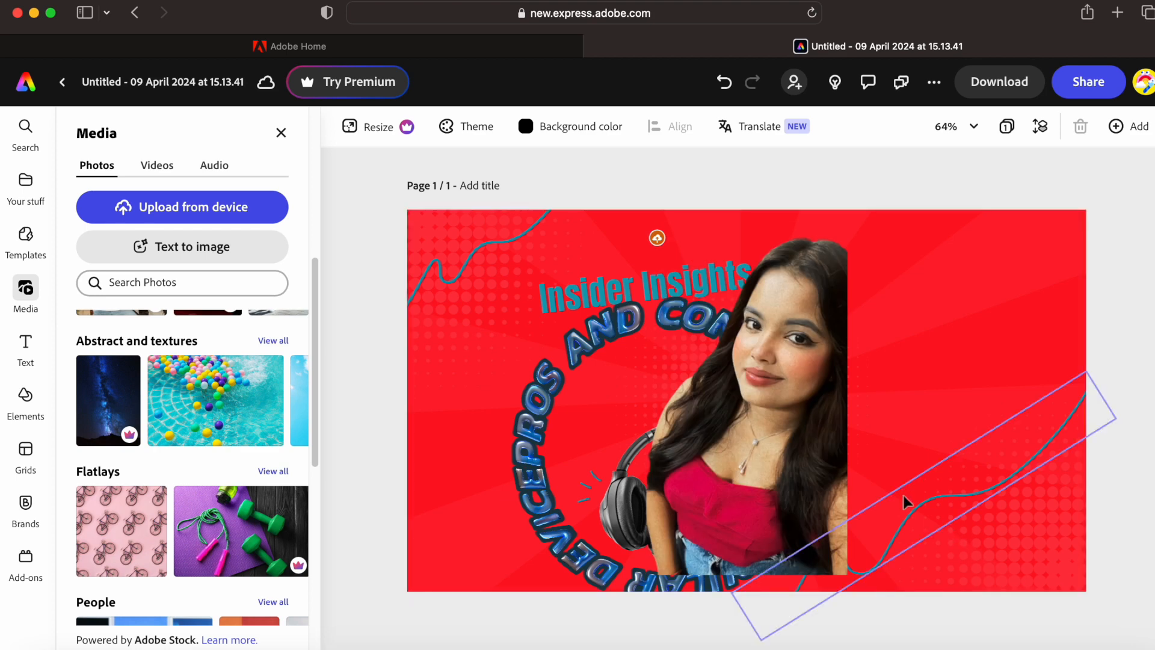
left_click_drag(778, 463, 1013, 486)
left_click_drag(786, 399, 660, 337)
left_click(684, 475)
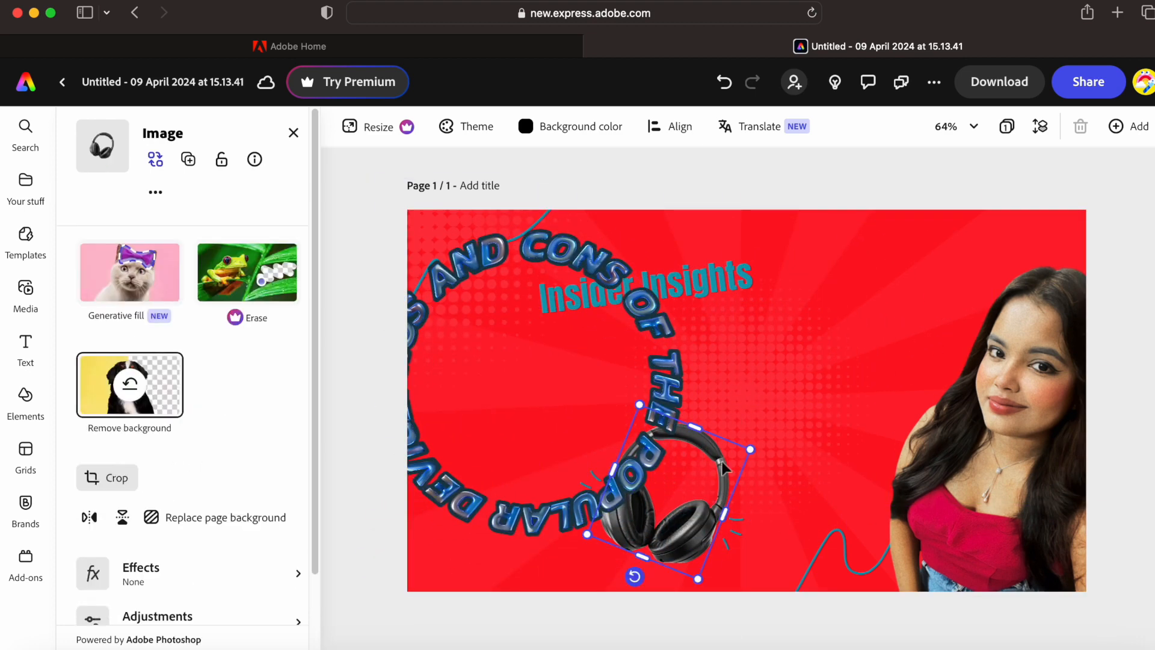
- Delete the headphones image and move 'Insider Insights' to the top right
right_click(683, 470)
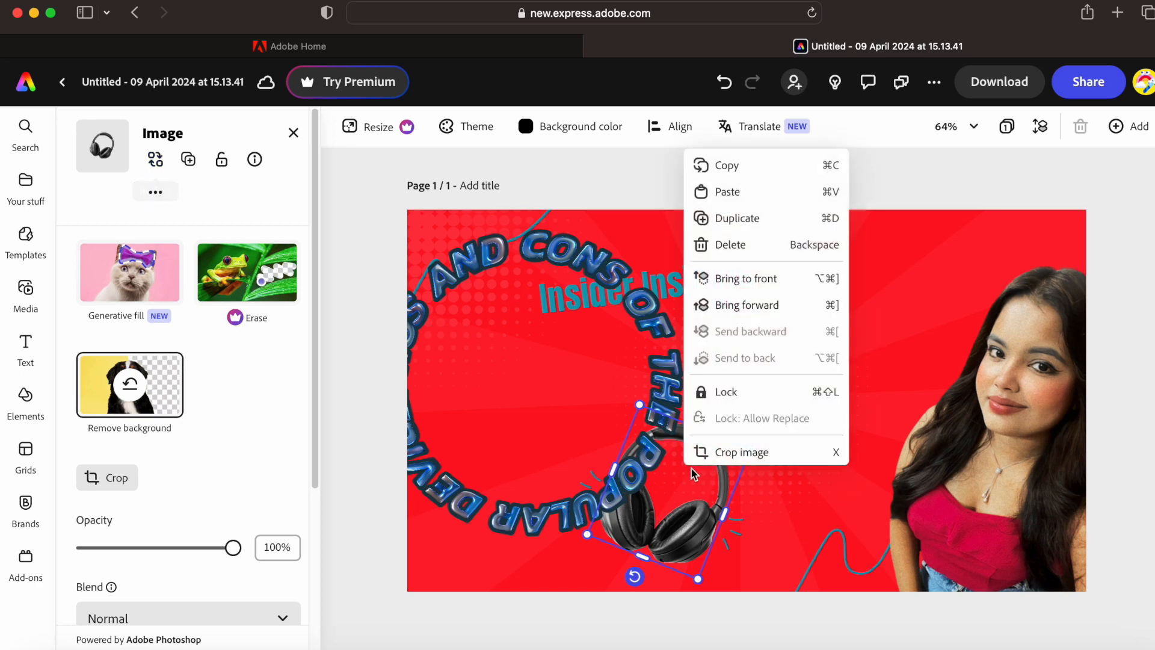
left_click(737, 260)
left_click(764, 435)
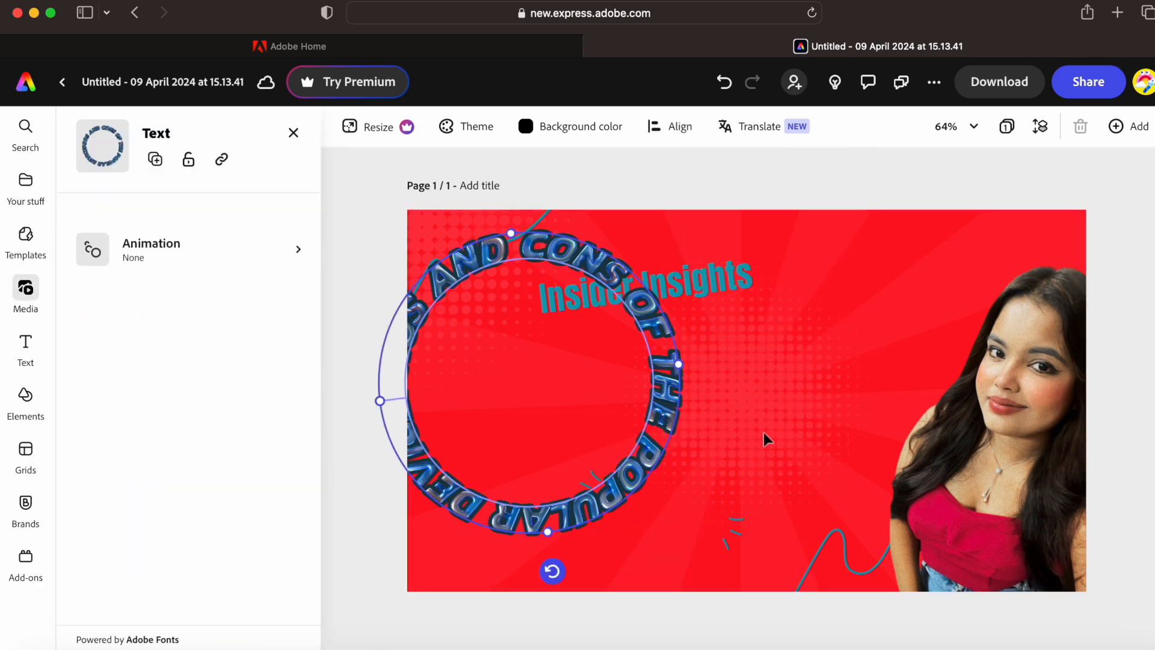
left_click_drag(696, 413, 712, 441)
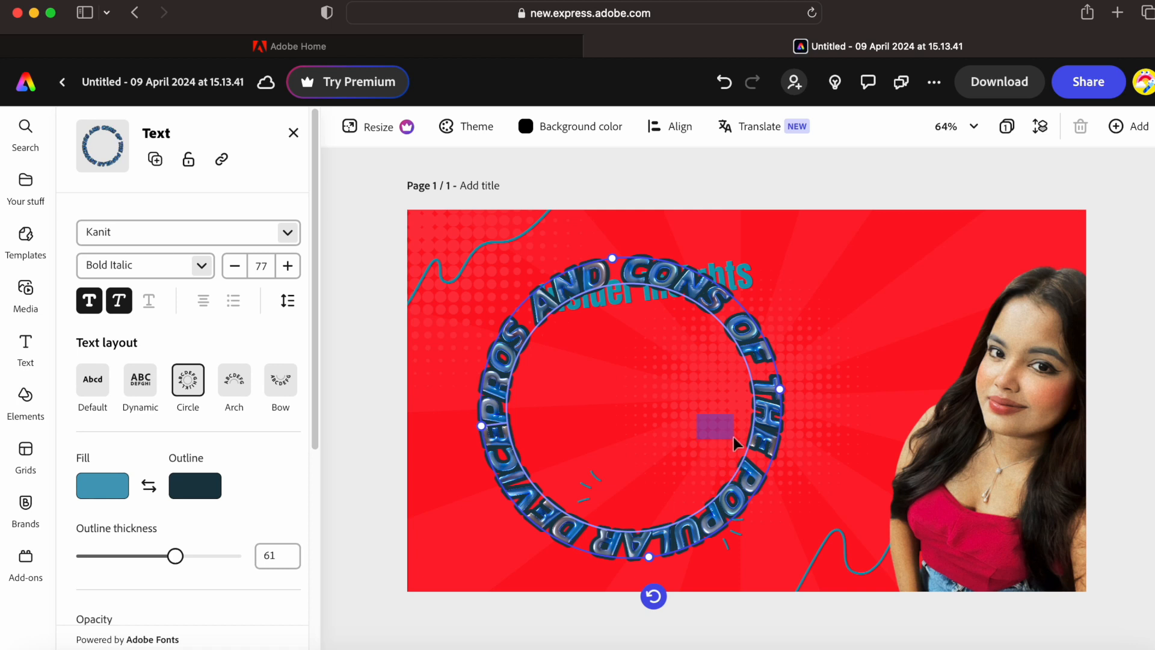
left_click_drag(624, 453, 624, 453)
left_click_drag(729, 272, 957, 260)
- Delete the circular headline text
left_click(724, 298)
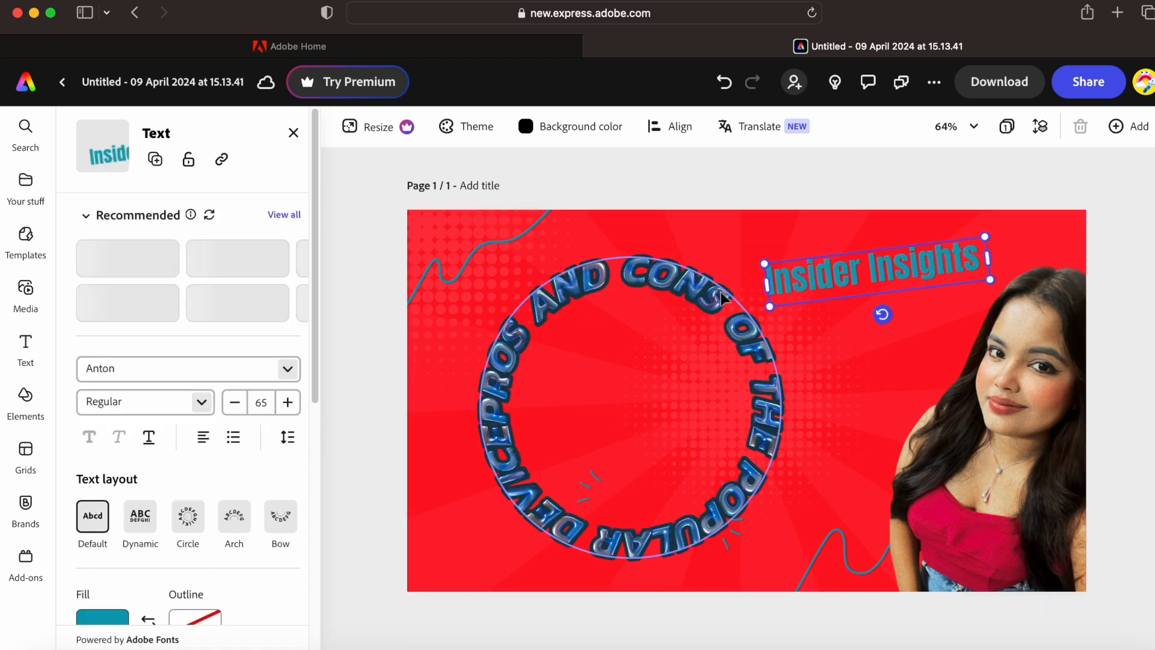
right_click(661, 266)
left_click(722, 363)
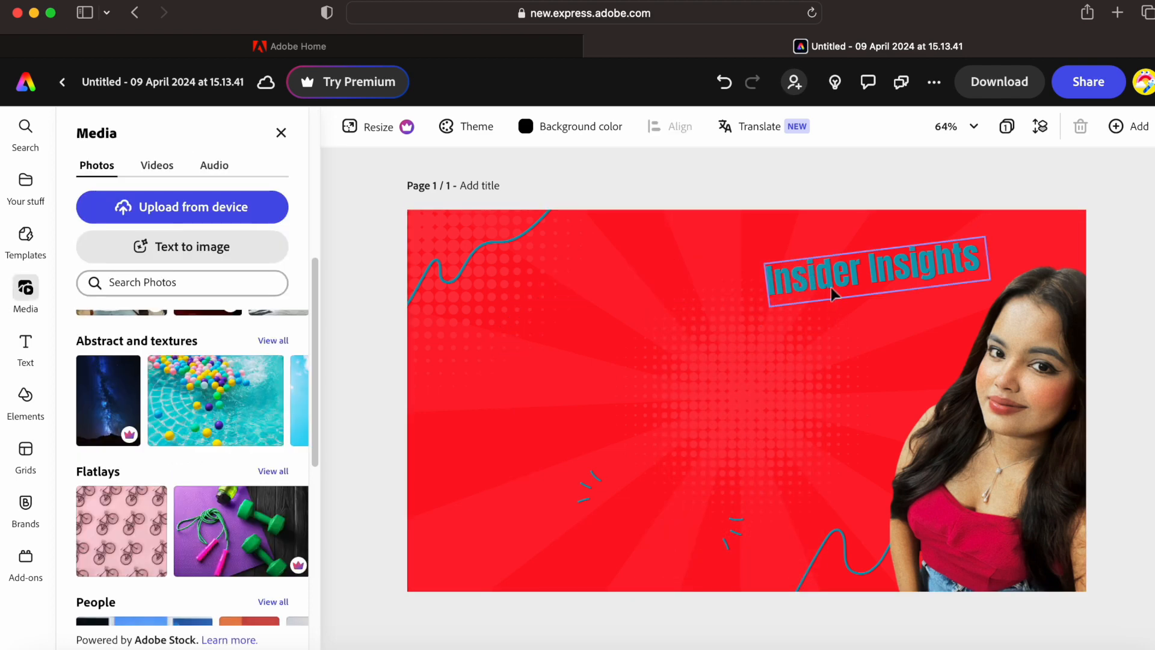
- Move the 'Insider Insights' heading left-centre and retype it as 'High Package Jobs'
left_click(832, 287)
left_click_drag(807, 286, 506, 328)
double_click(639, 305)
left_click(639, 305)
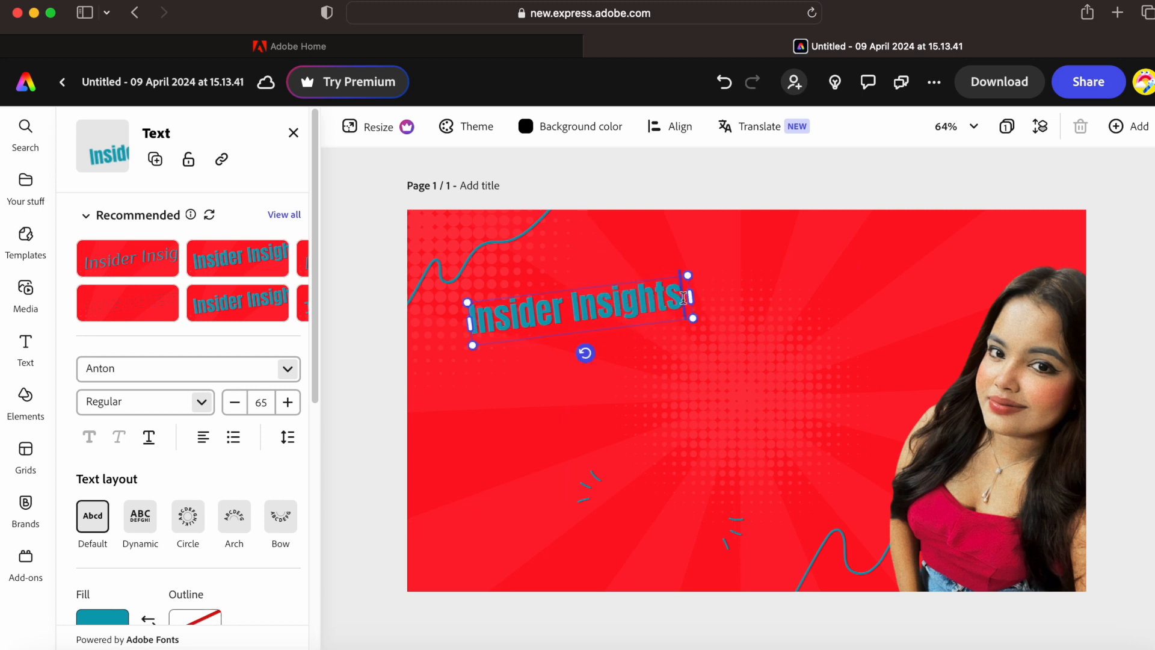
key("BackSpace")
key("BackSpace")
key("BackSpace")
key("BackSpace")
key("BackSpace")
key("BackSpace")
key("BackSpace")
key("BackSpace")
key("BackSpace")
key("BackSpace")
key("BackSpace")
key("BackSpace")
key("BackSpace")
key("BackSpace")
key("BackSpace")
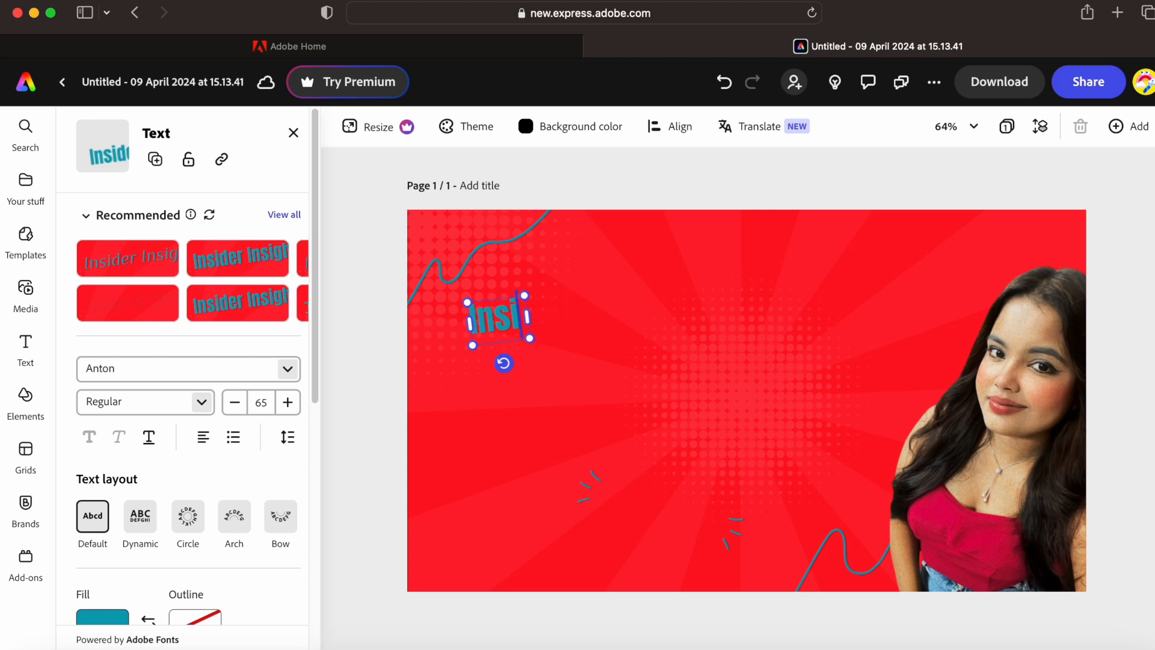
type("High Package Jobs")
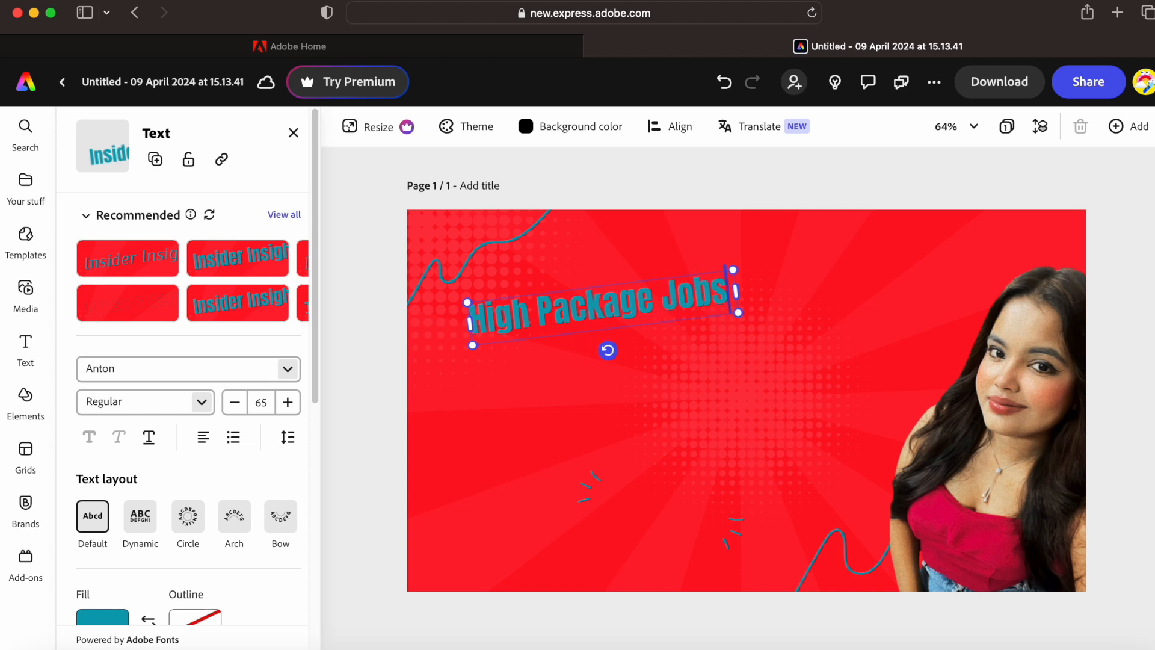
- Enlarge 'High Package Jobs' to size 122 and move it down and left
left_click_drag(754, 317, 731, 330)
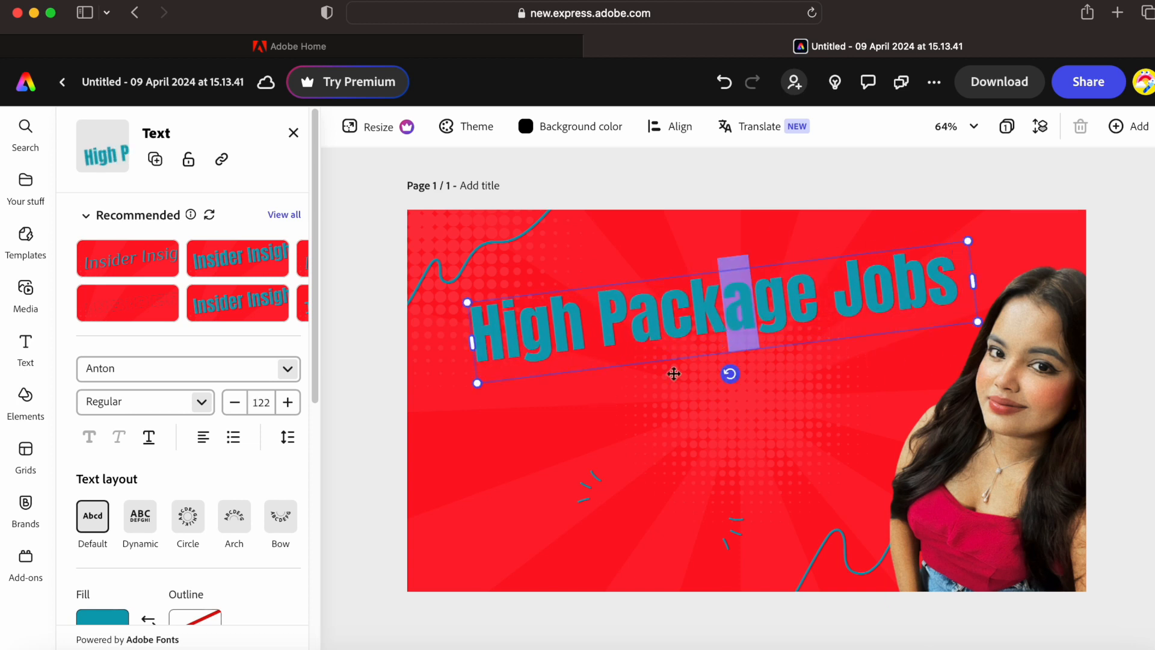
left_click(616, 452)
left_click(616, 452)
left_click_drag(618, 335, 583, 382)
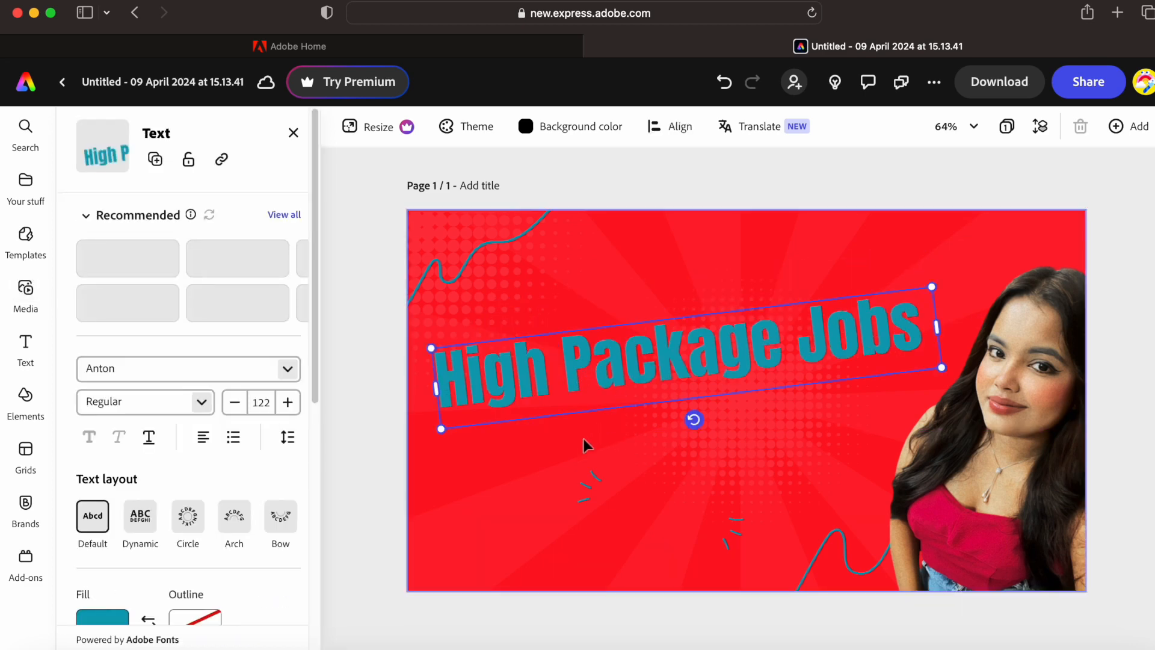
left_click(602, 487)
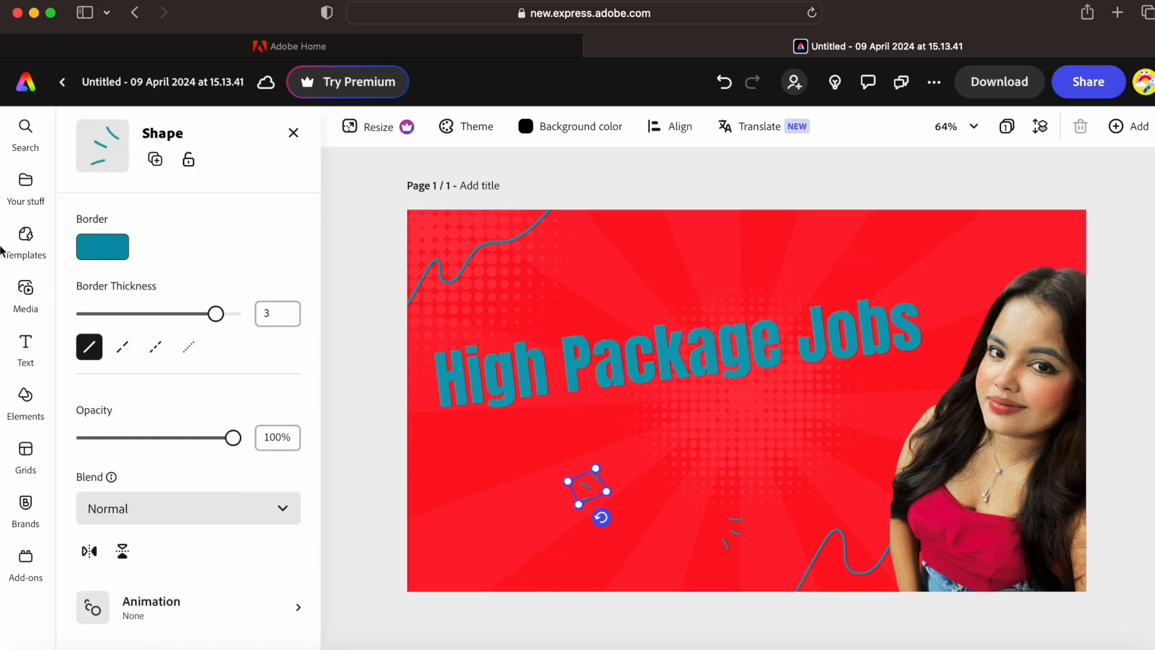
- Search the Elements library for 'Mon' to find money graphics
left_click(24, 258)
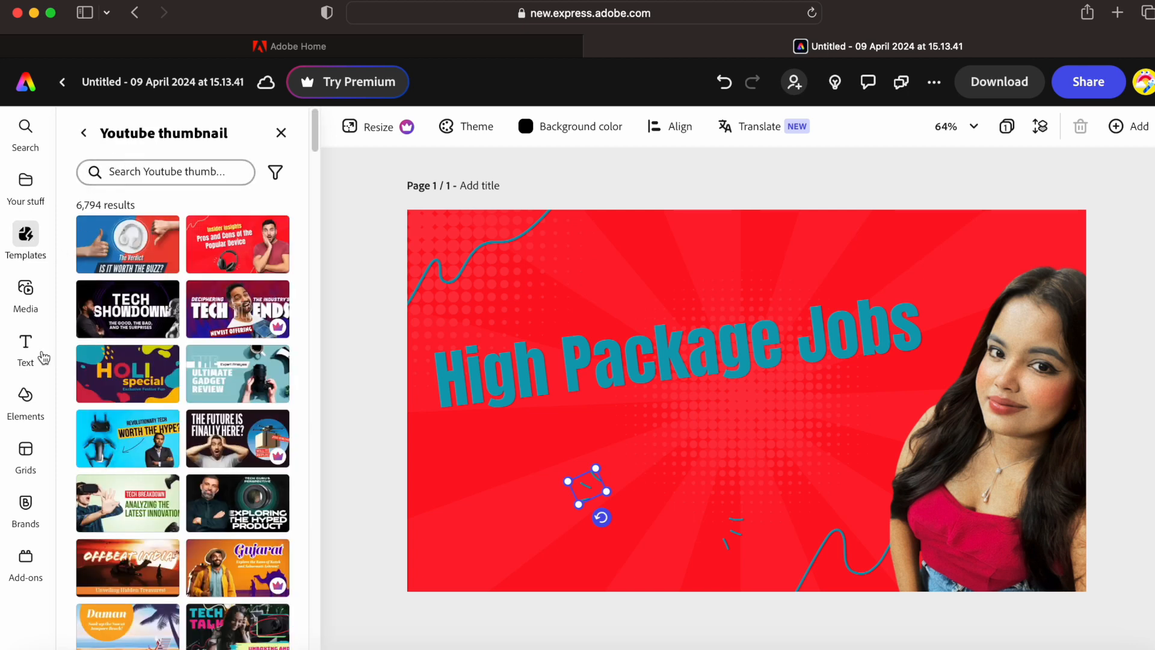
left_click(35, 396)
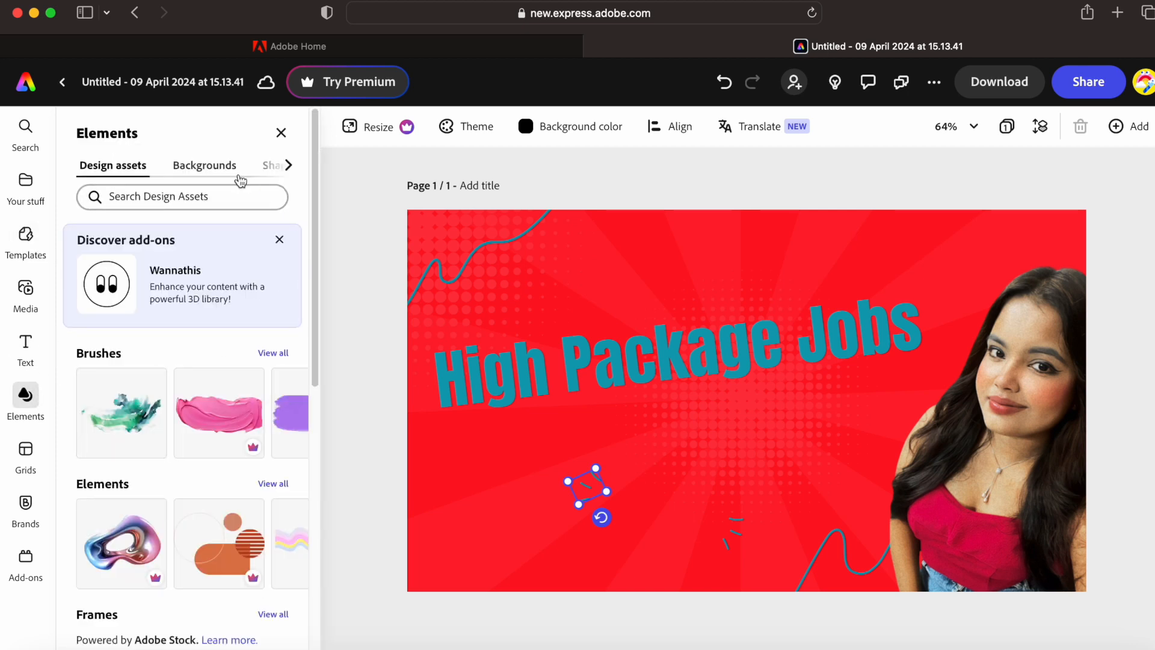
left_click(169, 193)
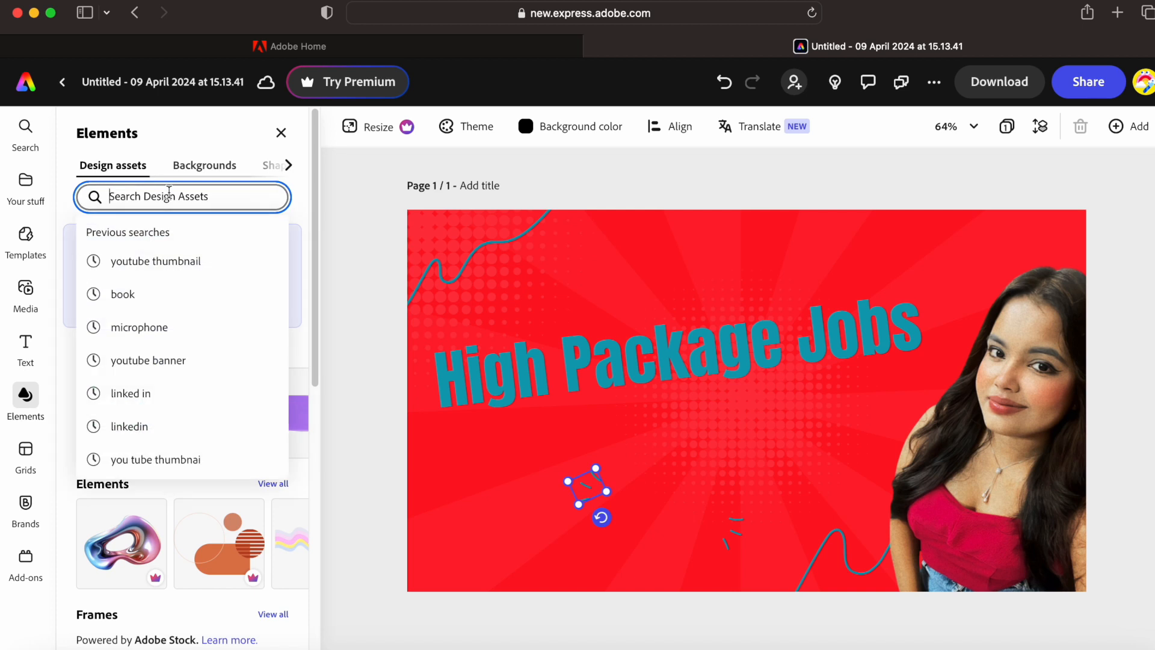
type("Money")
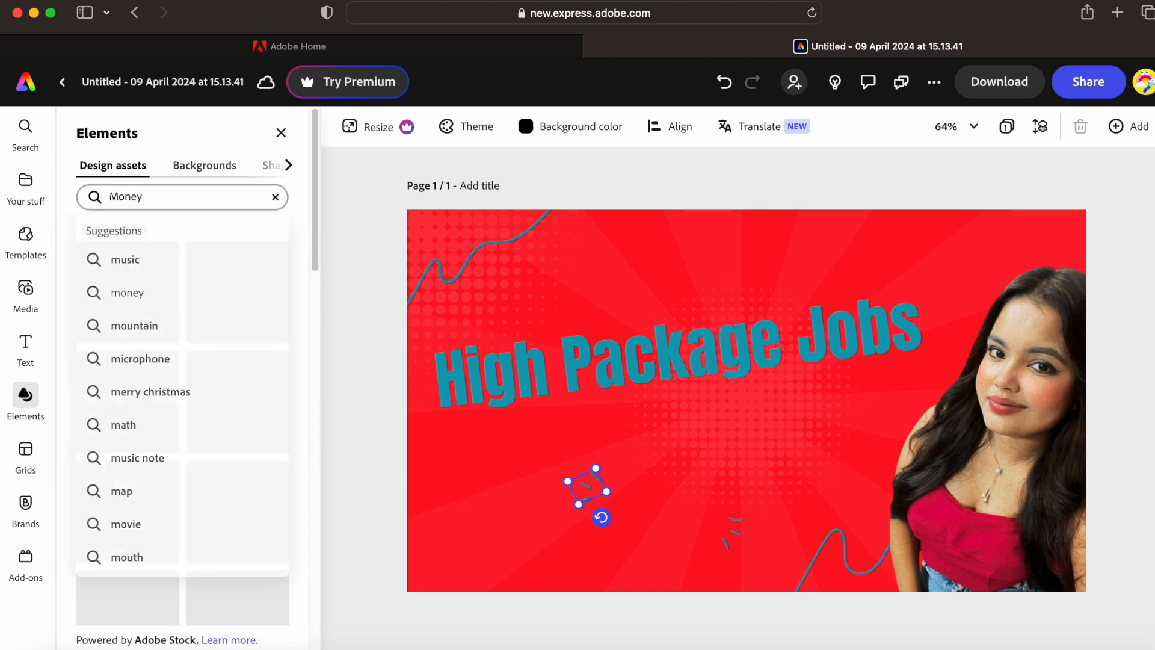
key("Return")
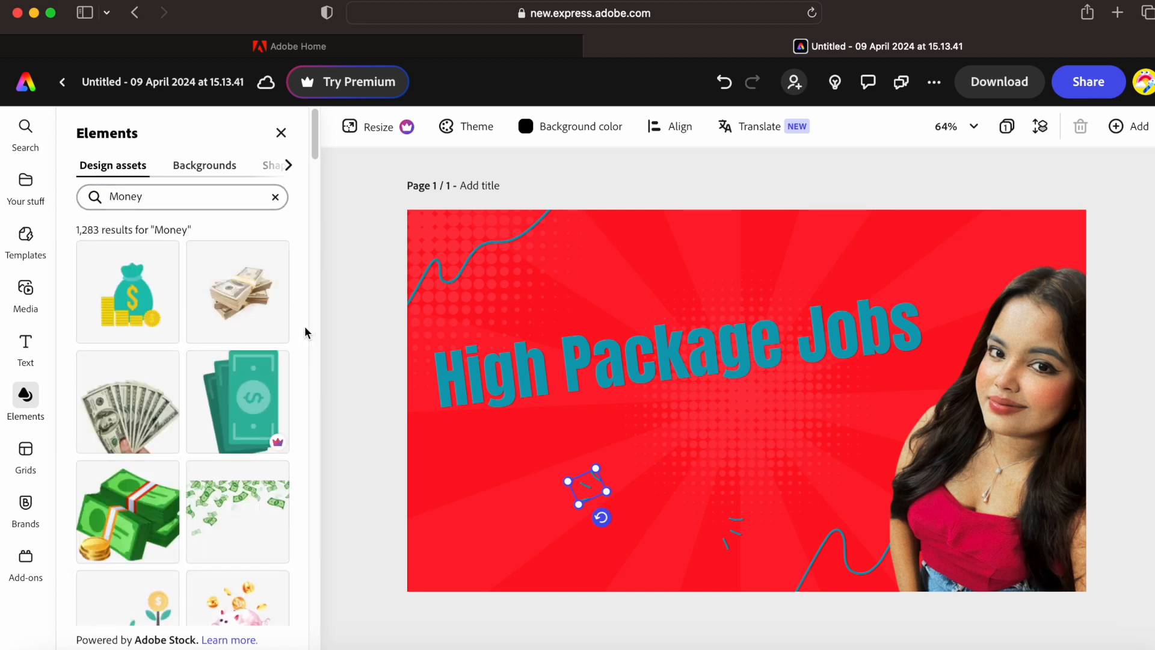
- Add the money-bag graphic enlarged in the lower-left corner and shift the title up-right
left_click_drag(148, 312, 518, 503)
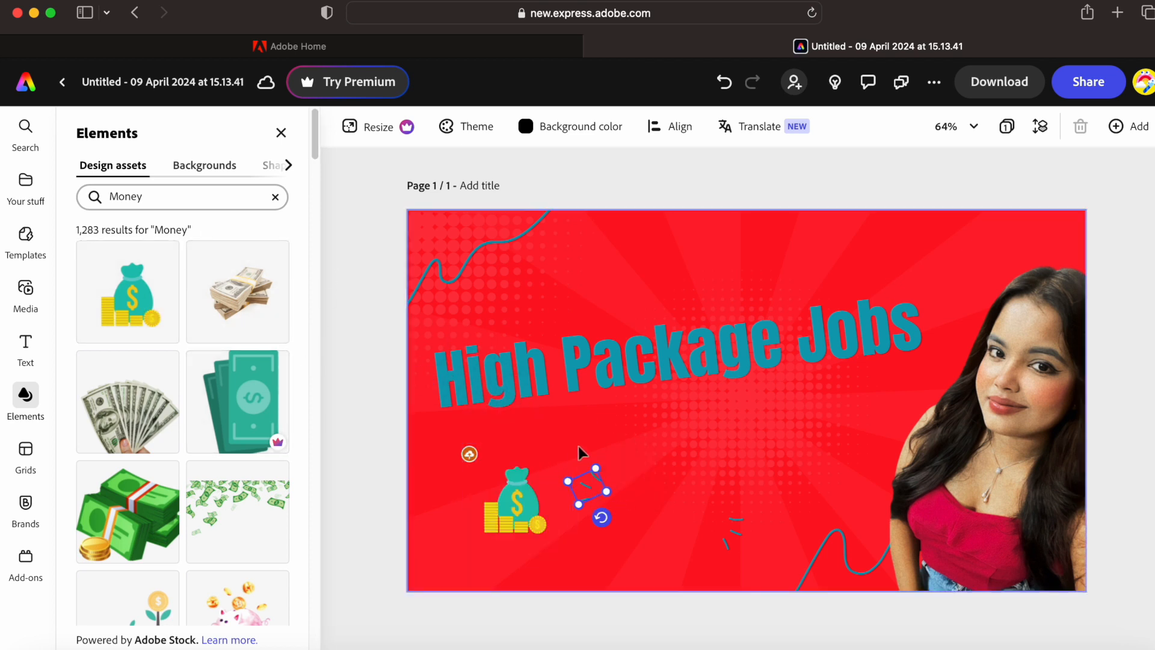
left_click_drag(571, 441, 644, 390)
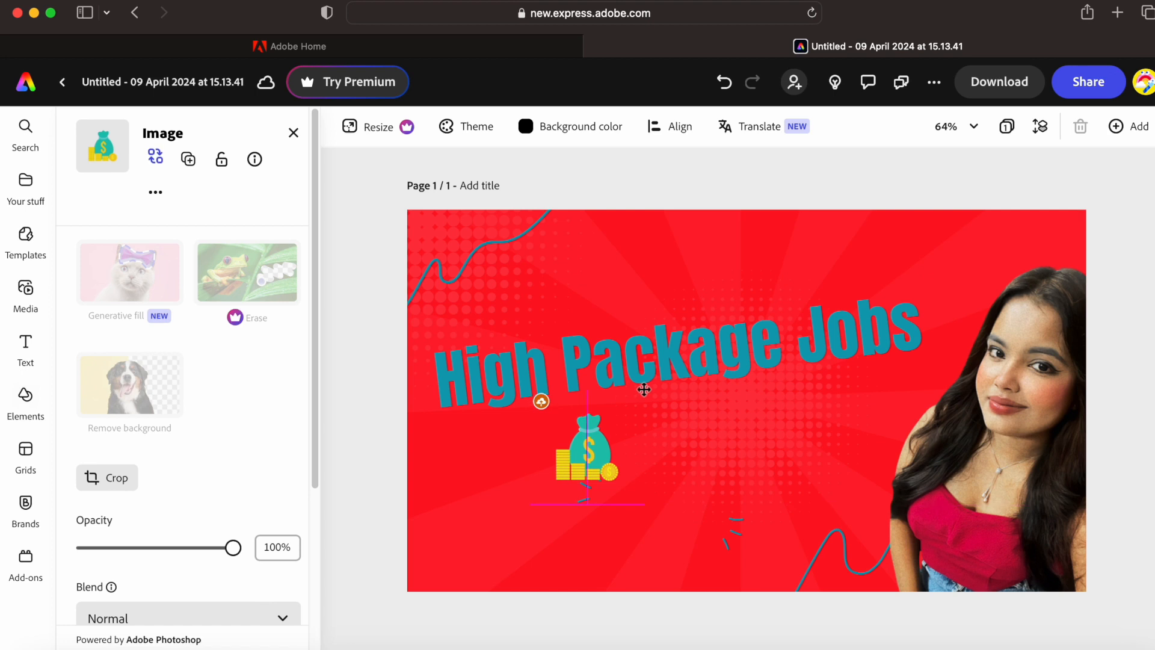
left_click_drag(643, 504, 760, 619)
left_click_drag(679, 523, 508, 554)
left_click_drag(706, 361, 740, 314)
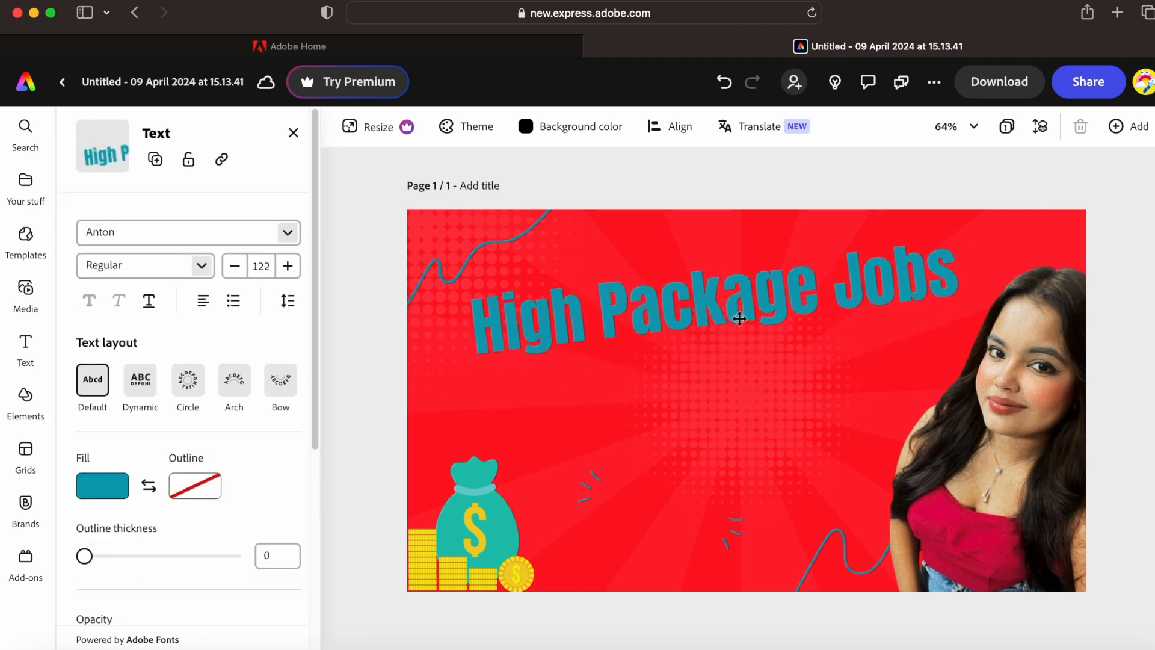
- Replace the Money search in Elements with a search for 'Jobs' graphics
left_click(24, 397)
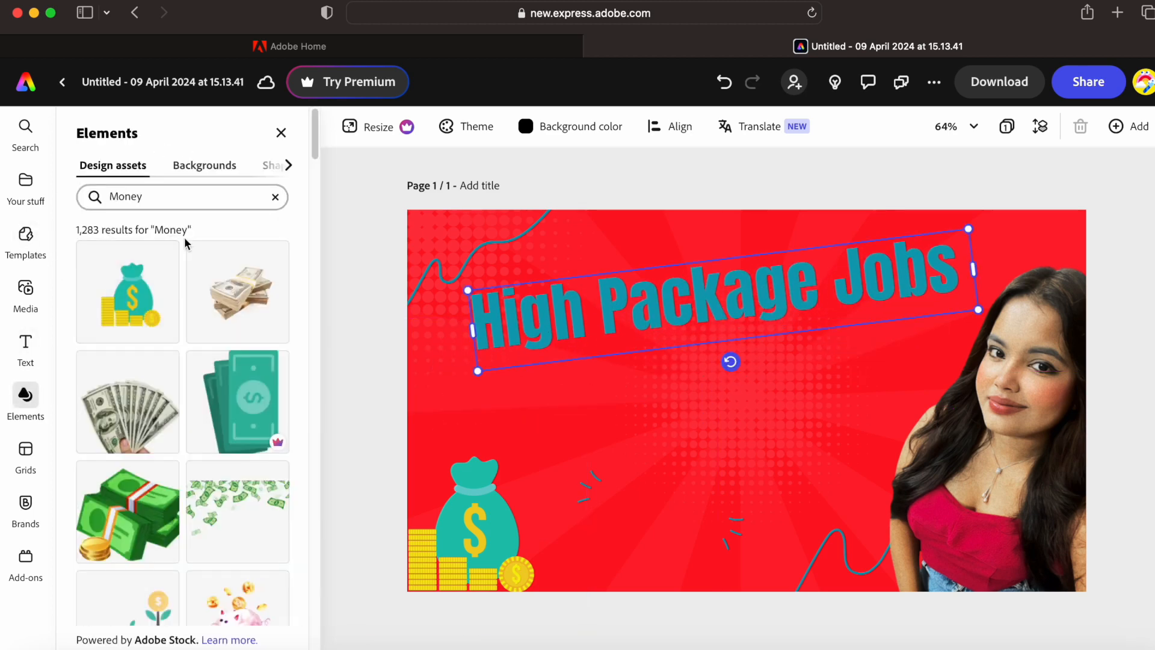
left_click(274, 199)
left_click(229, 198)
type("Jobs")
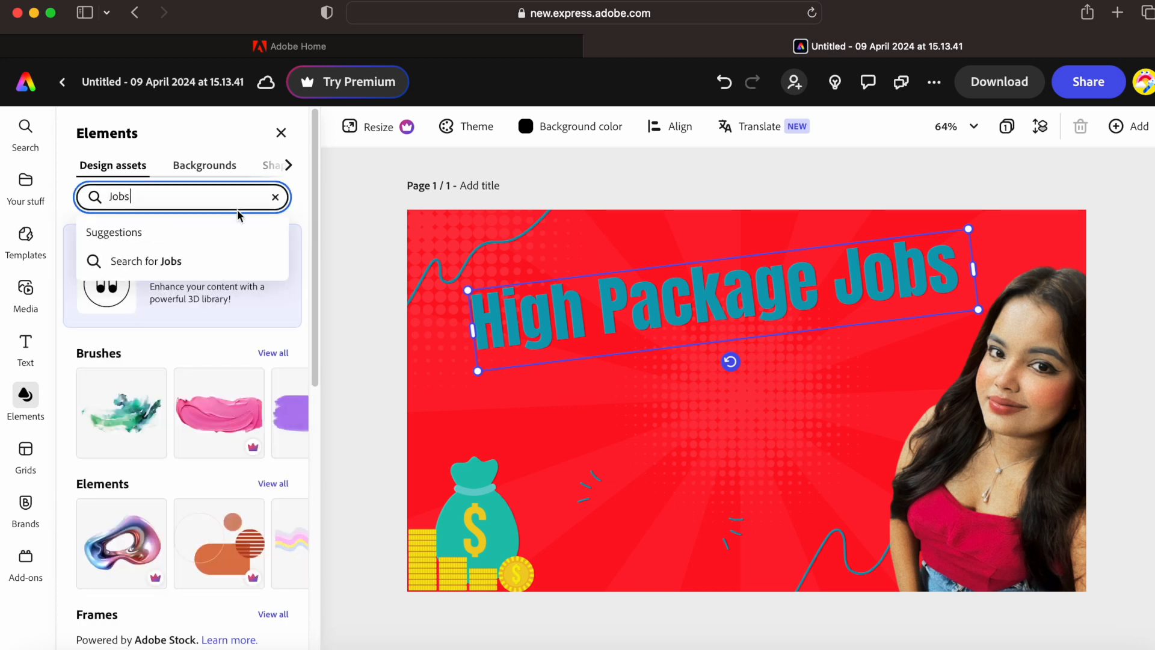
key("Return")
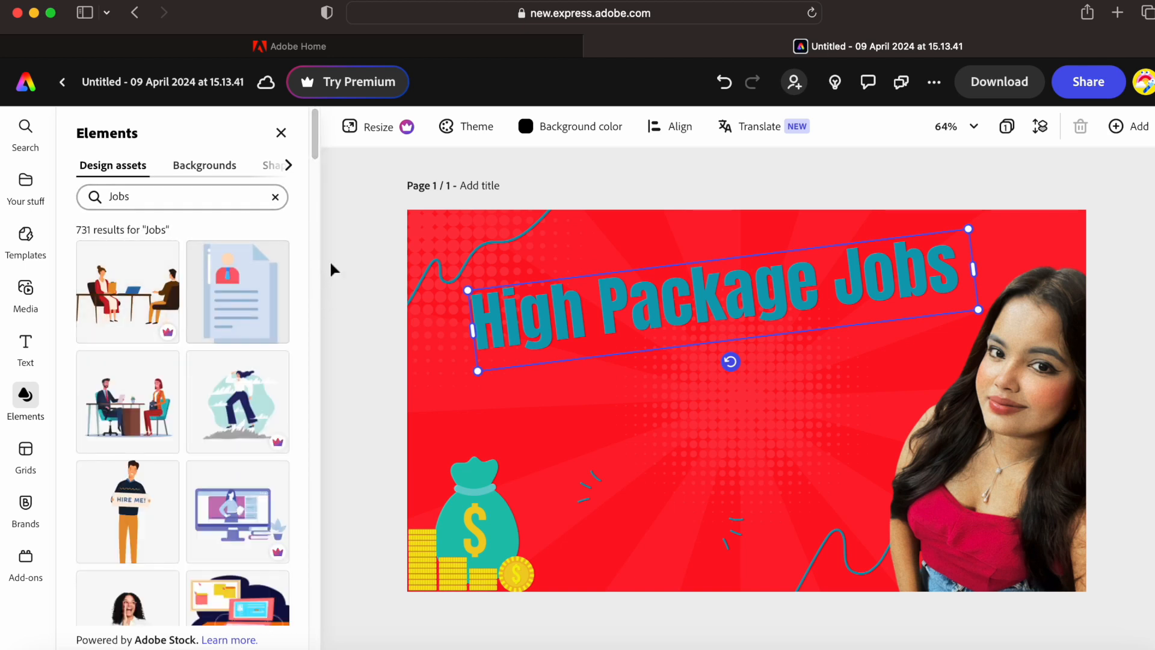
scroll(313, 156, "down", 3)
- Add the desk interview illustration, enlarge it, and place it at the bottom centre
left_click_drag(125, 313, 719, 470)
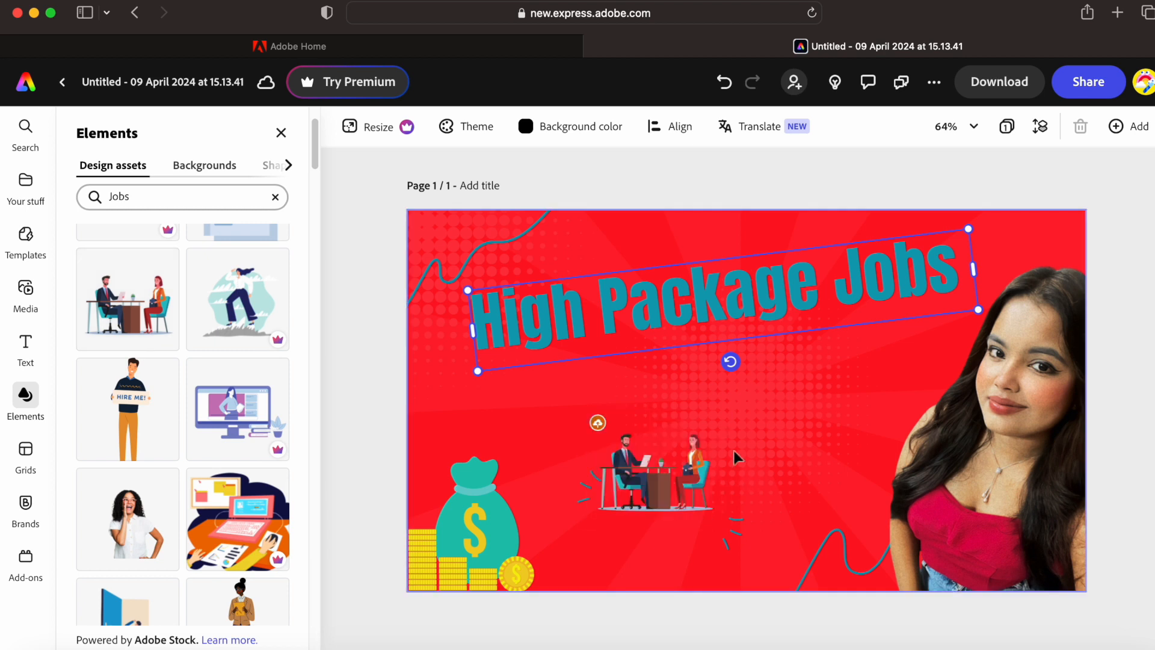
left_click(710, 493)
left_click_drag(730, 526, 858, 554)
left_click_drag(719, 551, 701, 566)
left_click(735, 420)
left_click(769, 315)
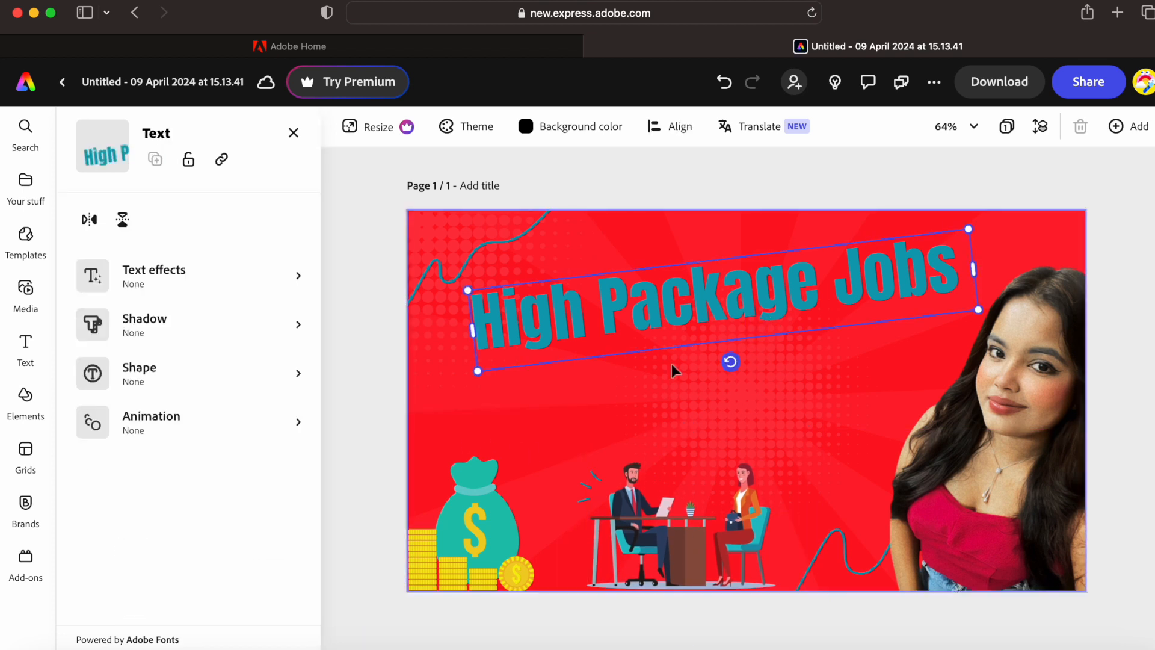
left_click(25, 347)
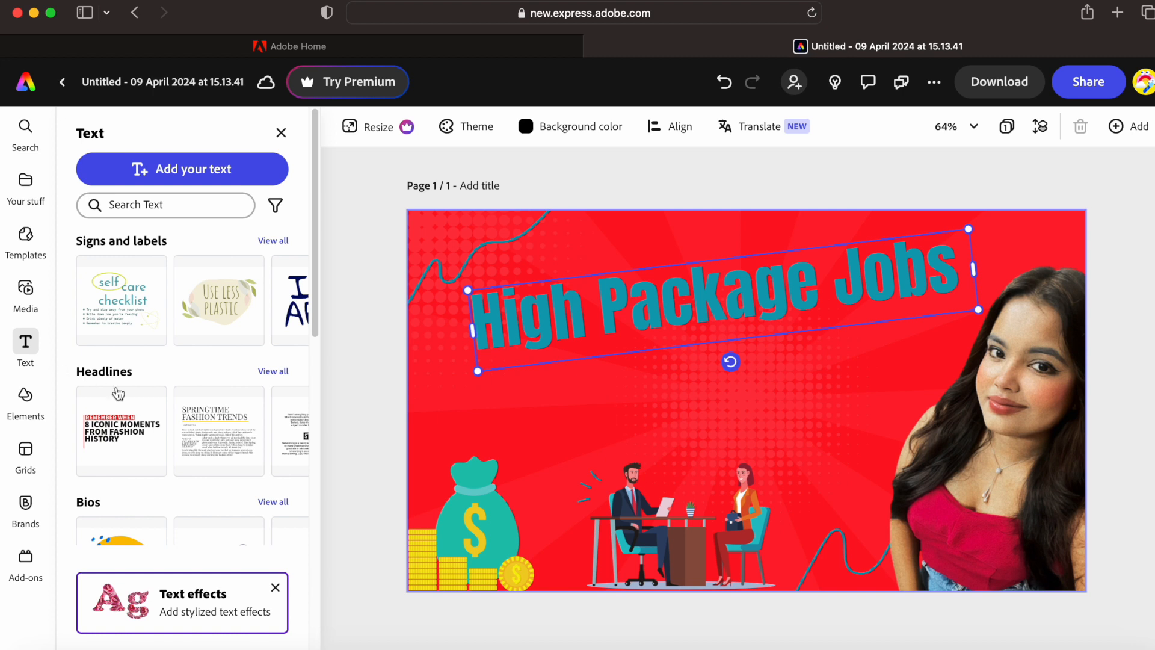
- Add the 'Remember when' headline template and change its lower text to '1laks /Month'
mouse_move(313, 317)
left_mouse_down()
mouse_move(305, 391)
mouse_move(305, 323)
left_mouse_up()
left_click(128, 333)
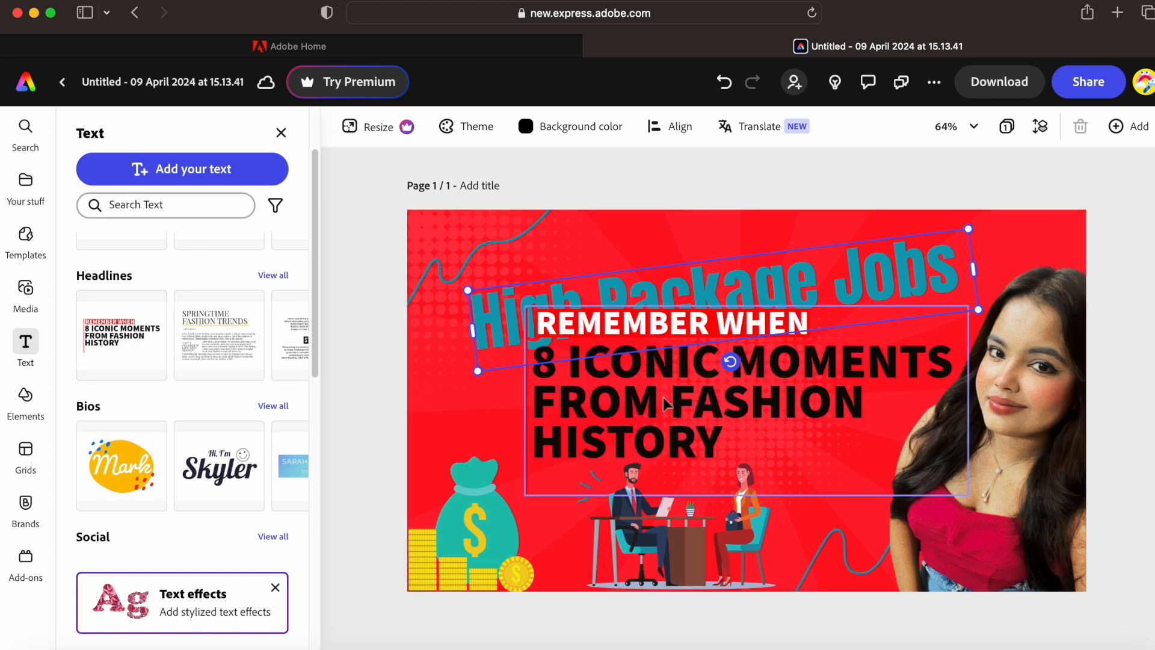
left_click(731, 442)
left_click(723, 446)
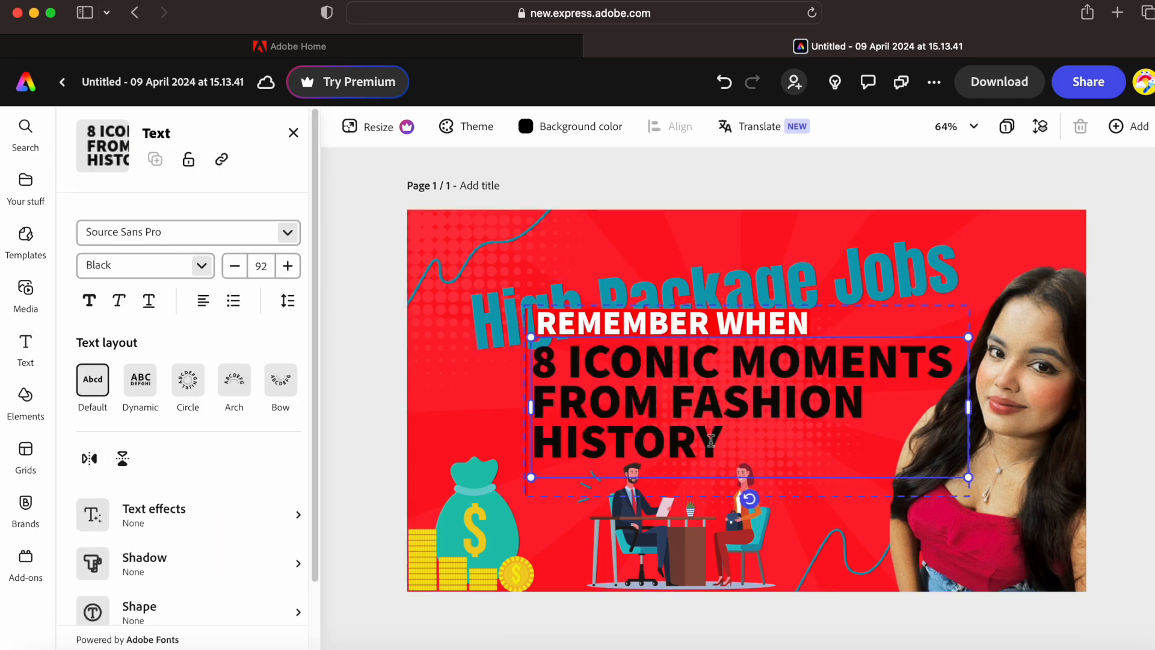
double_click(711, 440)
key("BackSpace")
key("BackSpace")
key("BackSpace")
key("BackSpace")
key("BackSpace")
key("BackSpace")
key("BackSpace")
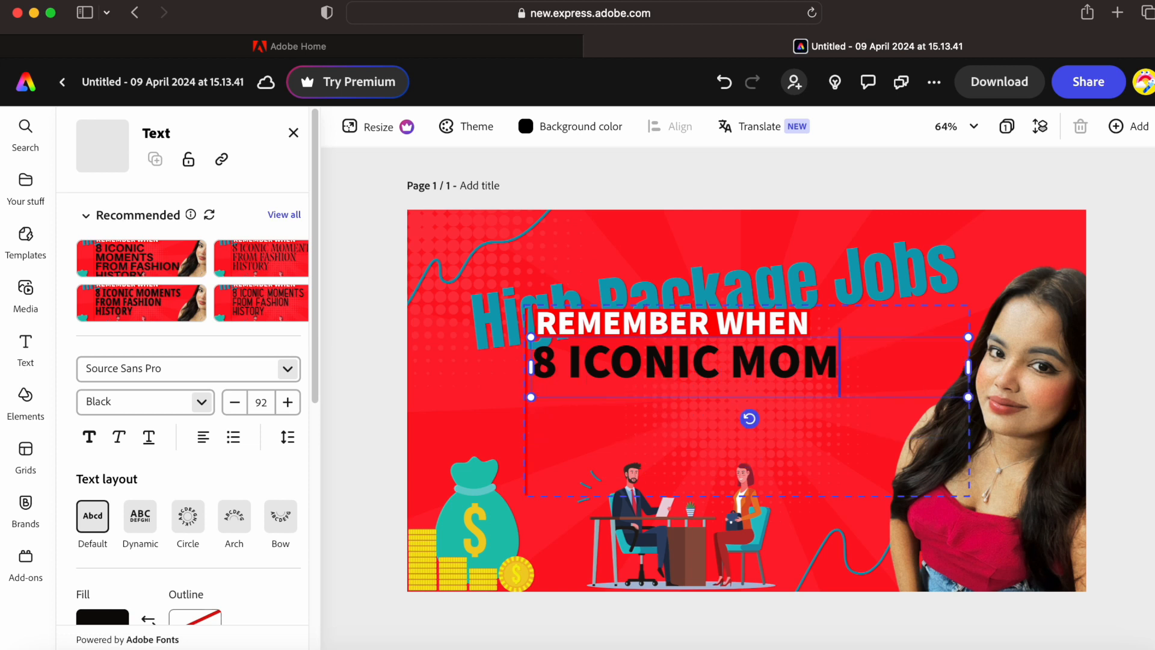
key("BackSpace")
key("BackSpace")
key("BackSpace")
key("BackSpace")
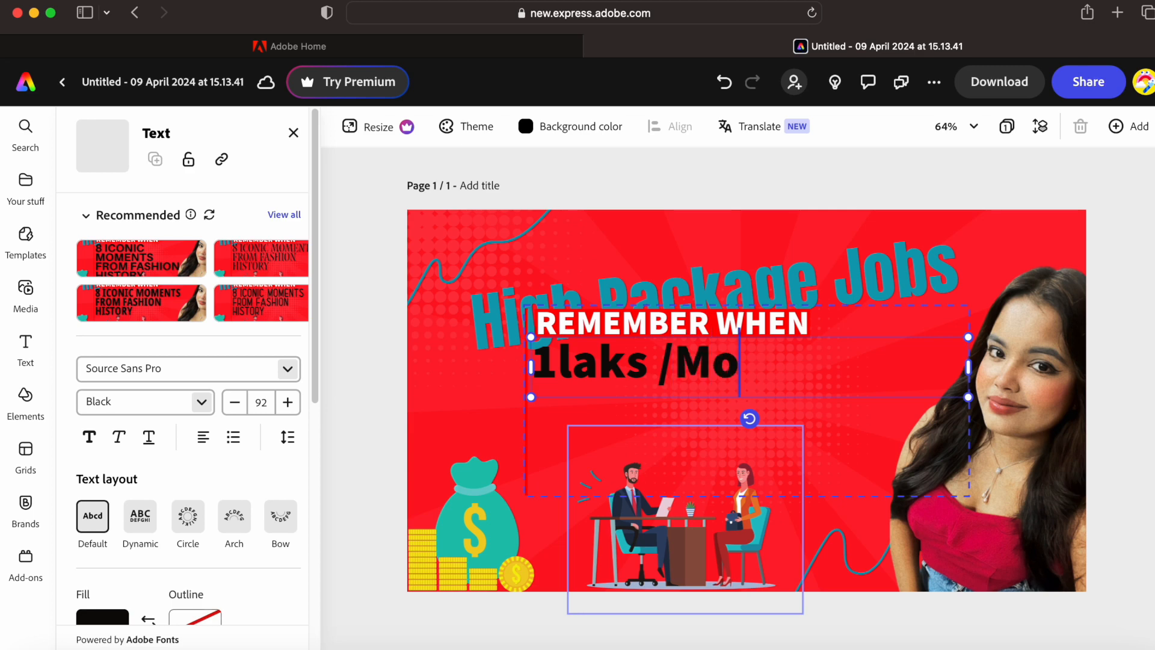
- Delete the 'REMEMBER WHEN' line, leaving '1laks /Month' beneath the title
left_click(790, 325)
right_click(790, 325)
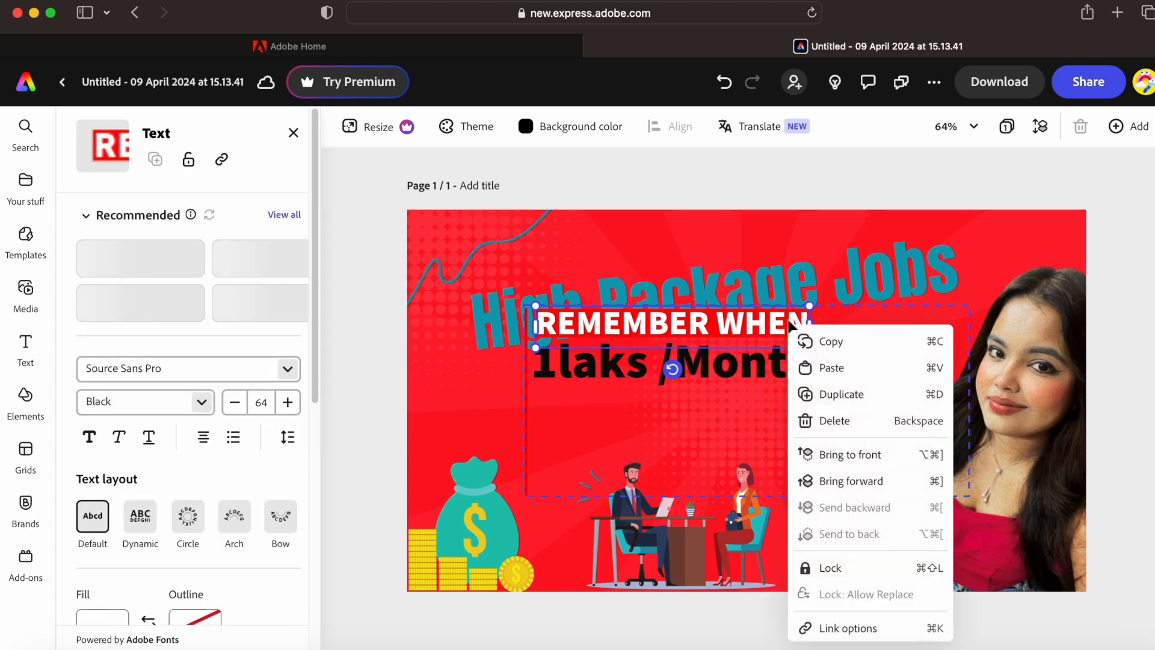
left_click(841, 421)
left_click(709, 387)
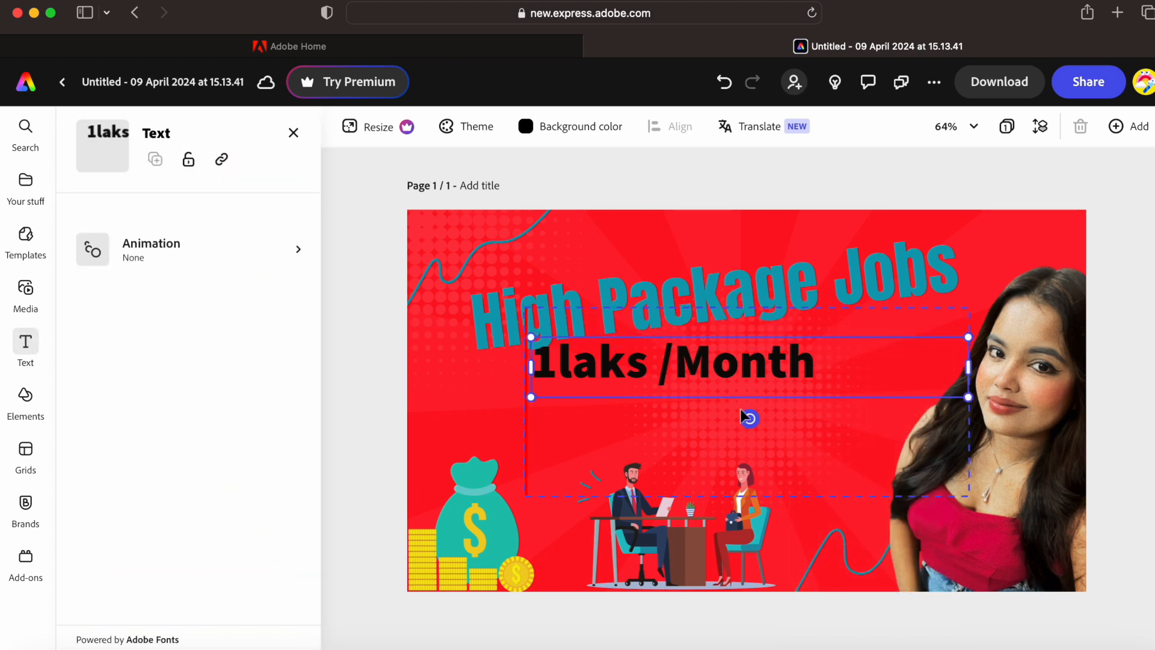
- Tilt the 1laks /Month group to about -5° and move it up under the title
mouse_move(741, 414)
left_mouse_down()
mouse_move(721, 413)
mouse_move(723, 424)
mouse_move(719, 398)
mouse_move(730, 401)
left_mouse_up()
left_click(751, 394)
left_click_drag(735, 535, 751, 504)
left_click_drag(793, 405, 828, 369)
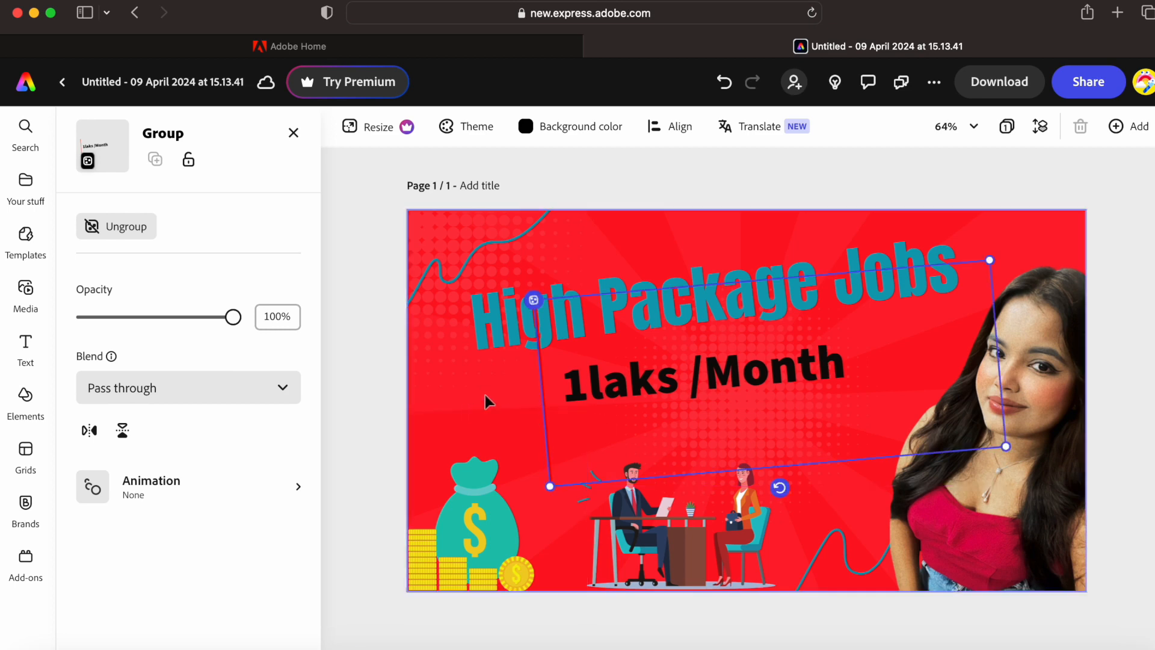
left_click(531, 394)
- Correct the subtitle spelling from '1laks' to '1lakhs'
left_click(659, 377)
left_click(659, 379)
double_click(658, 383)
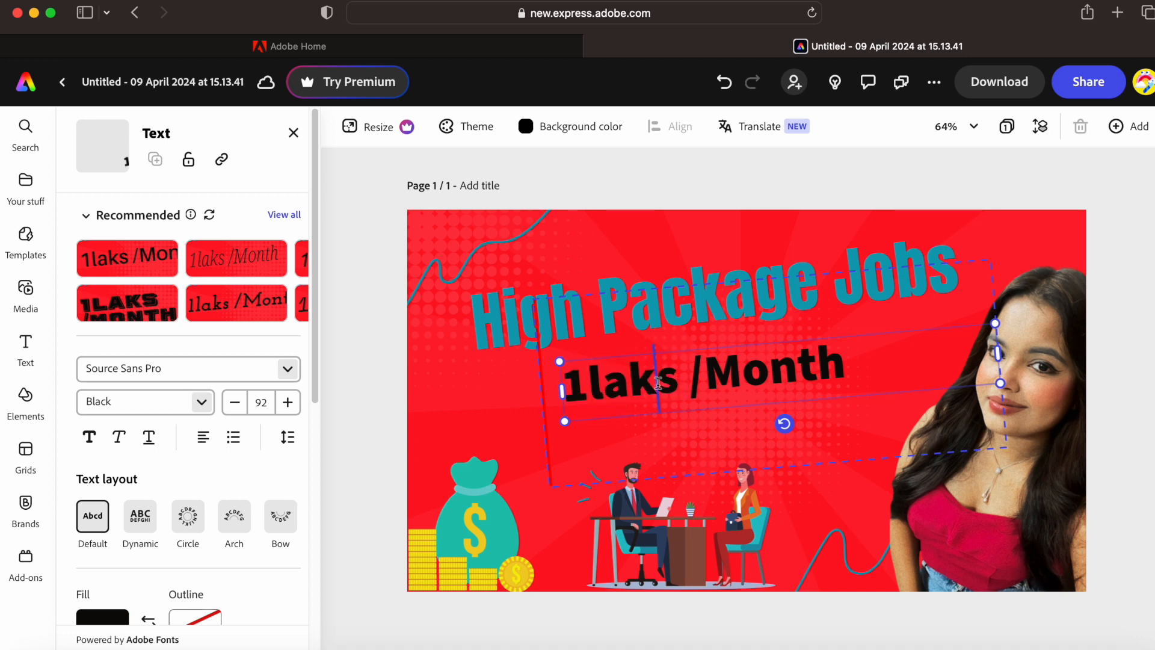
left_click(658, 383)
type("h")
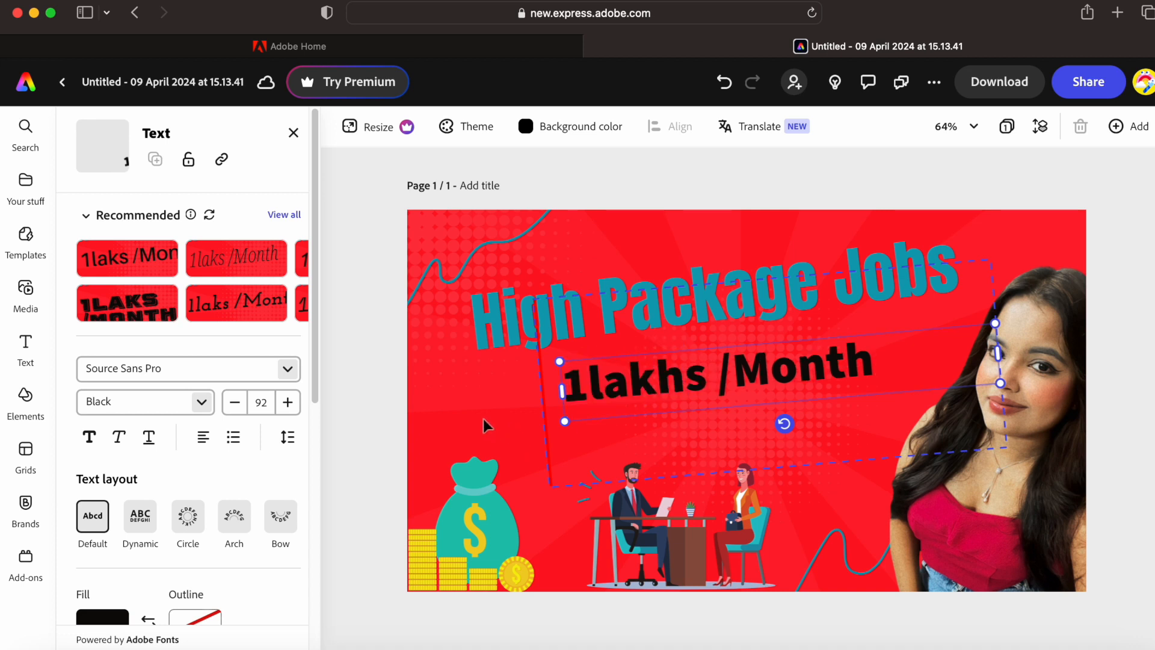
double_click(595, 388)
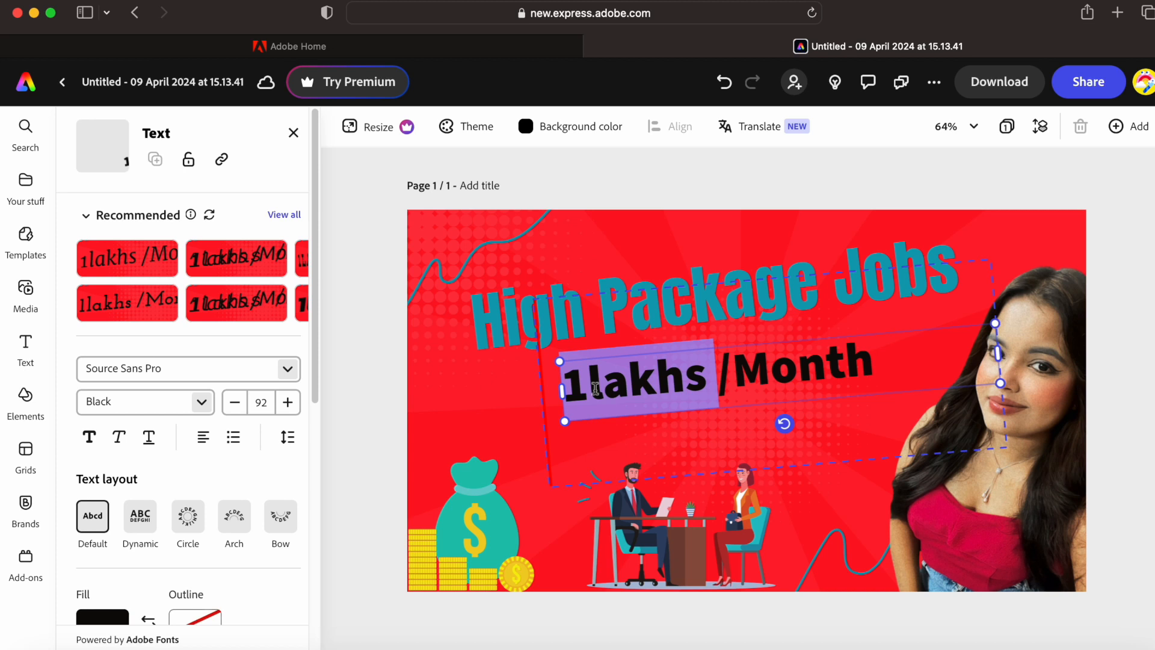
left_click(591, 388)
- Restyle the 1lakhs /Month line in Merriweather Italic and shift it slightly left
left_click(150, 272)
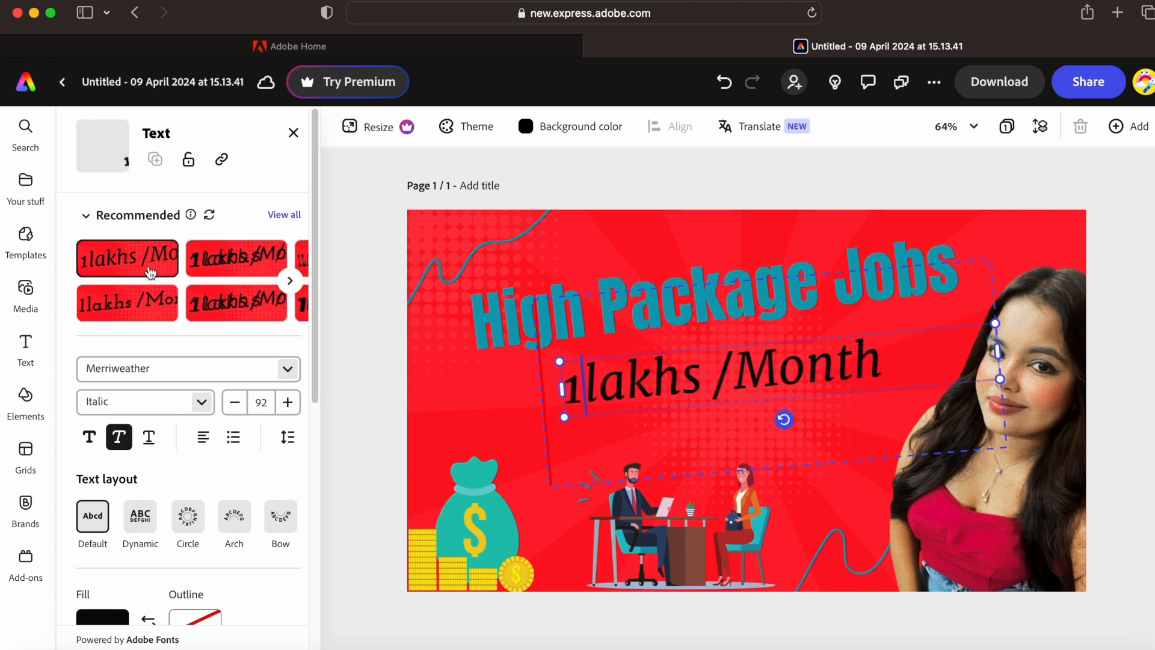
left_click(467, 464)
mouse_move(807, 371)
left_mouse_down()
mouse_move(761, 370)
mouse_move(791, 370)
left_mouse_up()
left_click(743, 304)
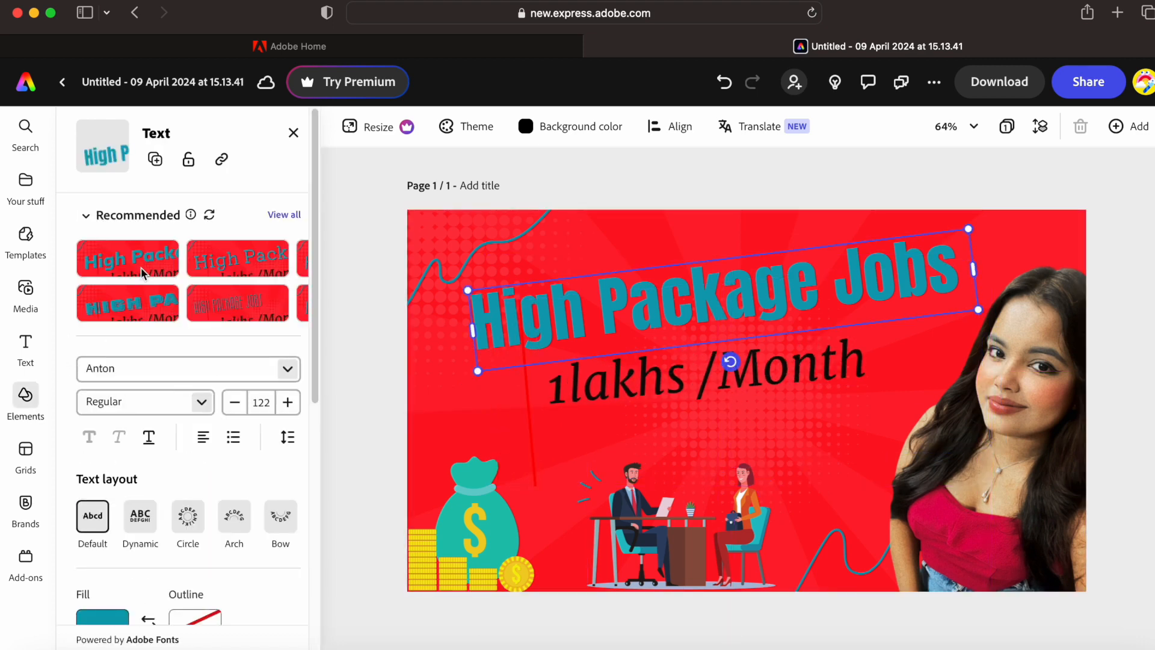
- Search elements for 'subscribe' and place the yellow bell graphic right of the desk illustration
type("s")
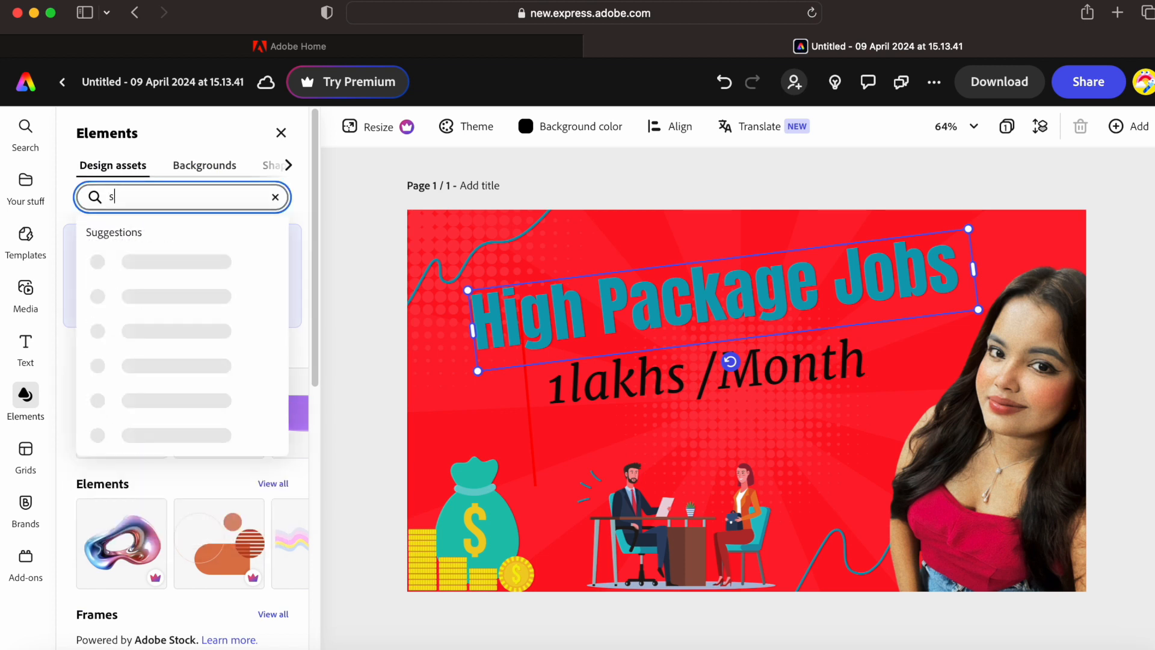
type("ubscr")
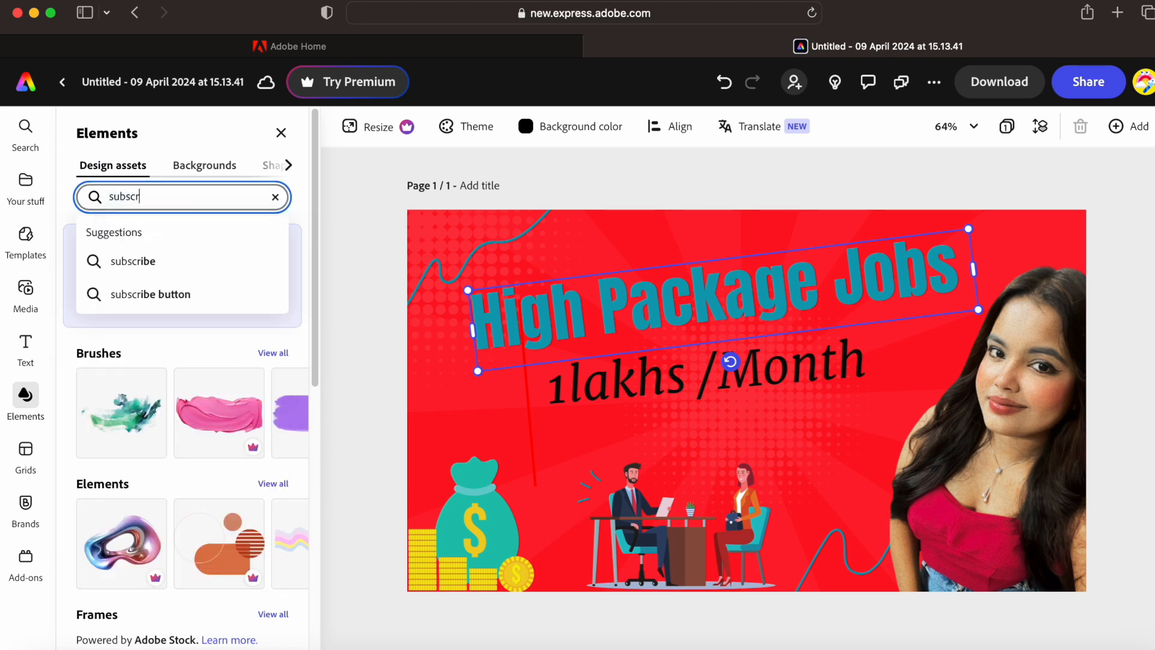
type("ibe")
key("Return")
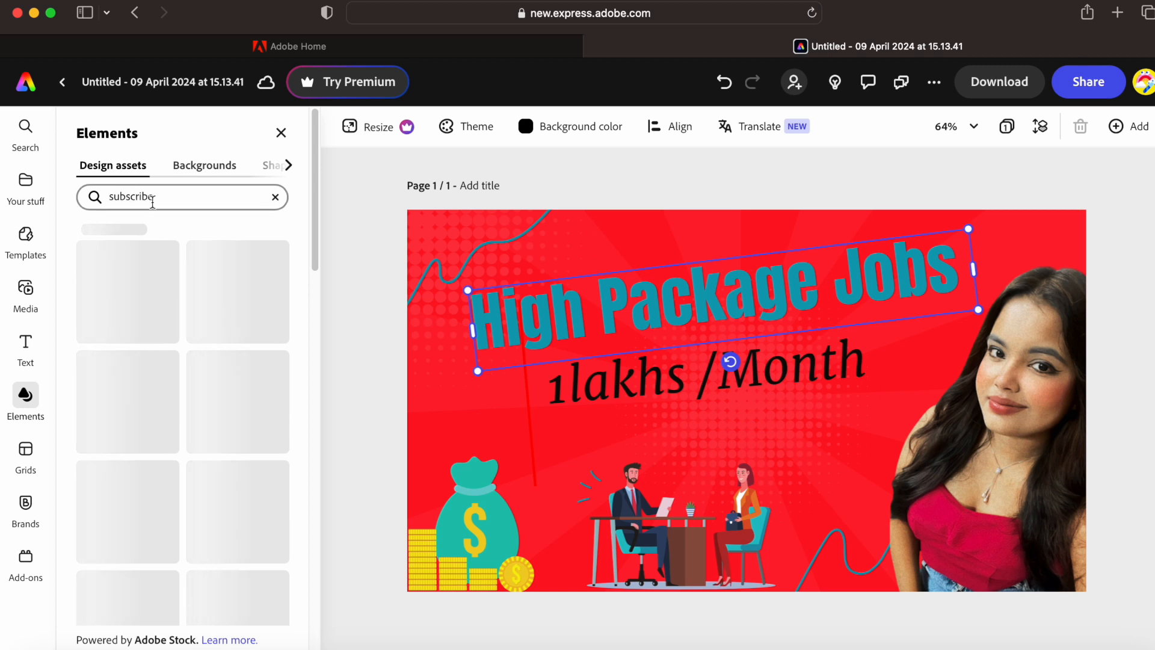
left_click_drag(317, 258, 315, 316)
left_click_drag(234, 289, 535, 442)
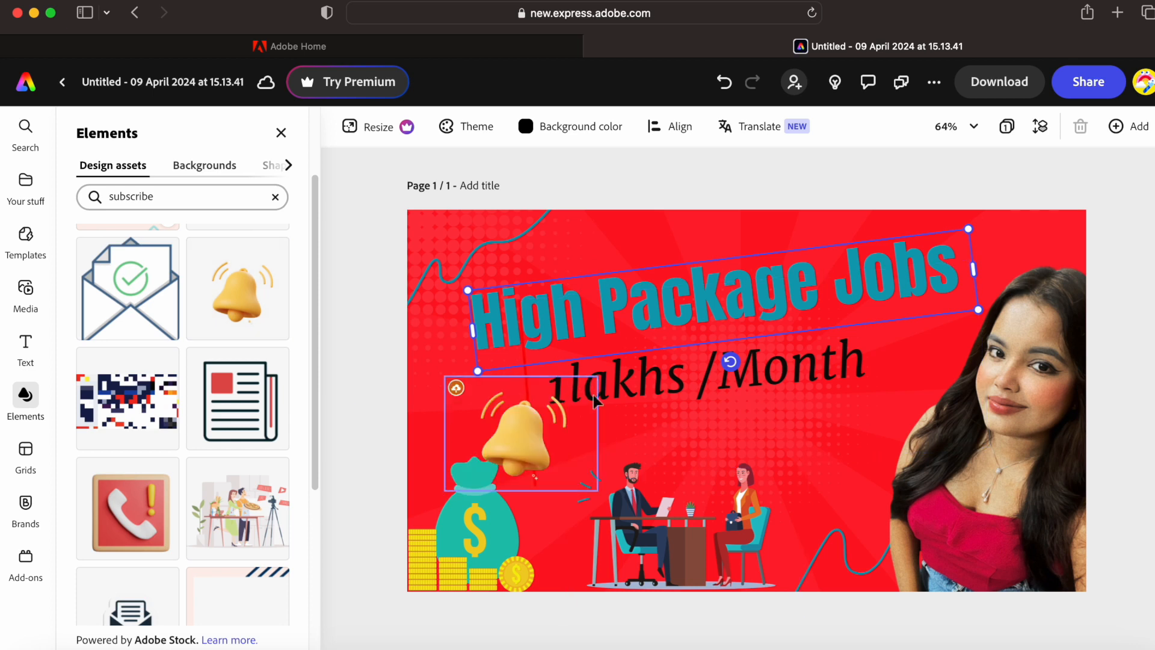
left_click_drag(532, 441, 809, 498)
left_click(588, 467)
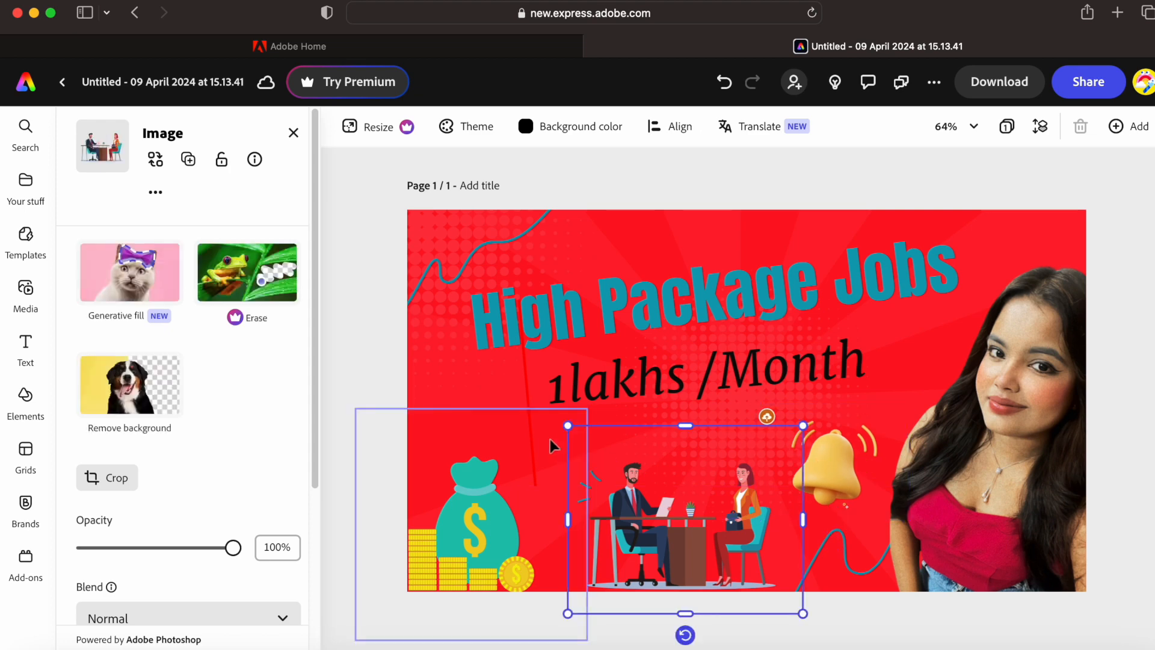
left_click(995, 187)
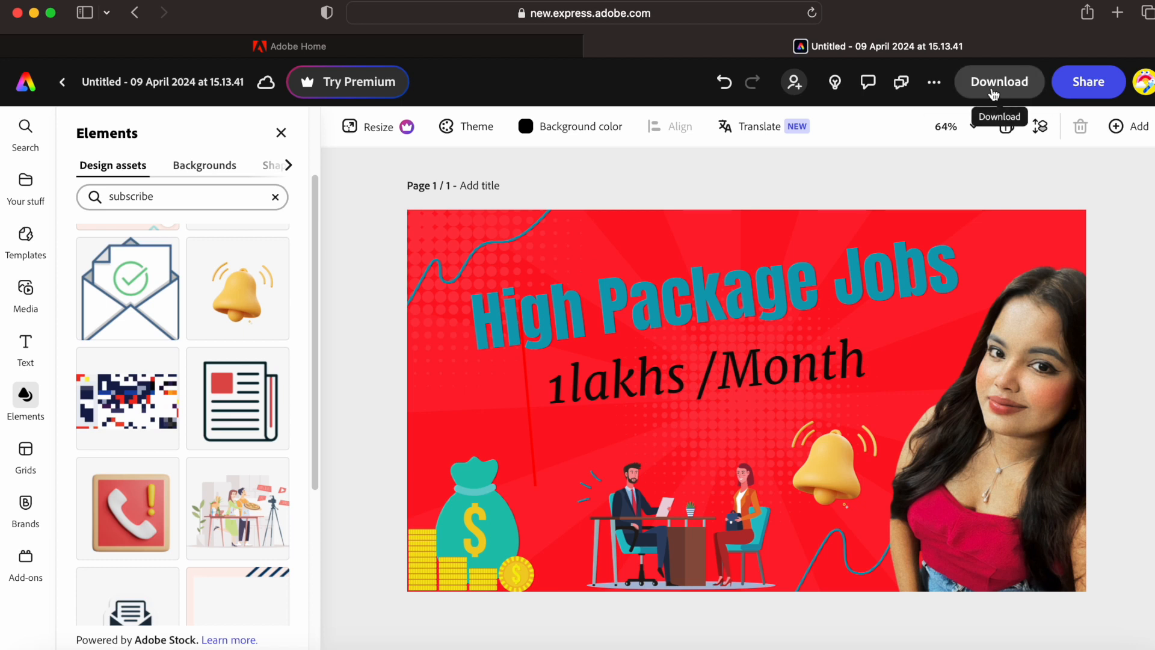
- From the home page's Video options, start a new blank Instagram reel design
left_click(22, 90)
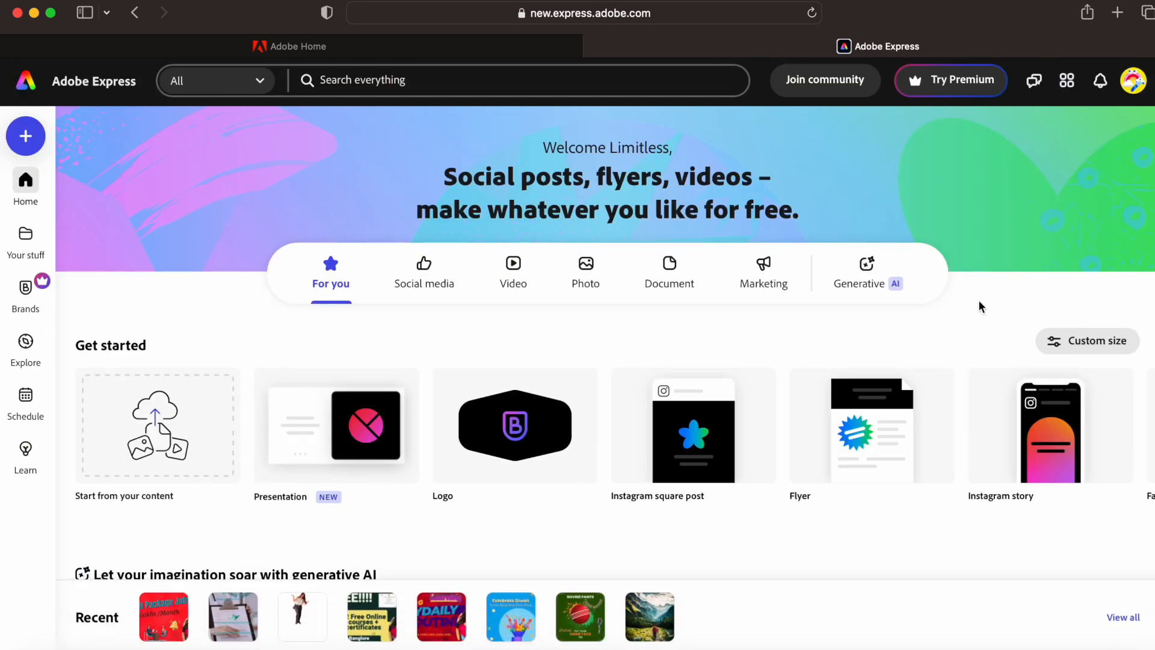
left_click(438, 279)
left_click(524, 277)
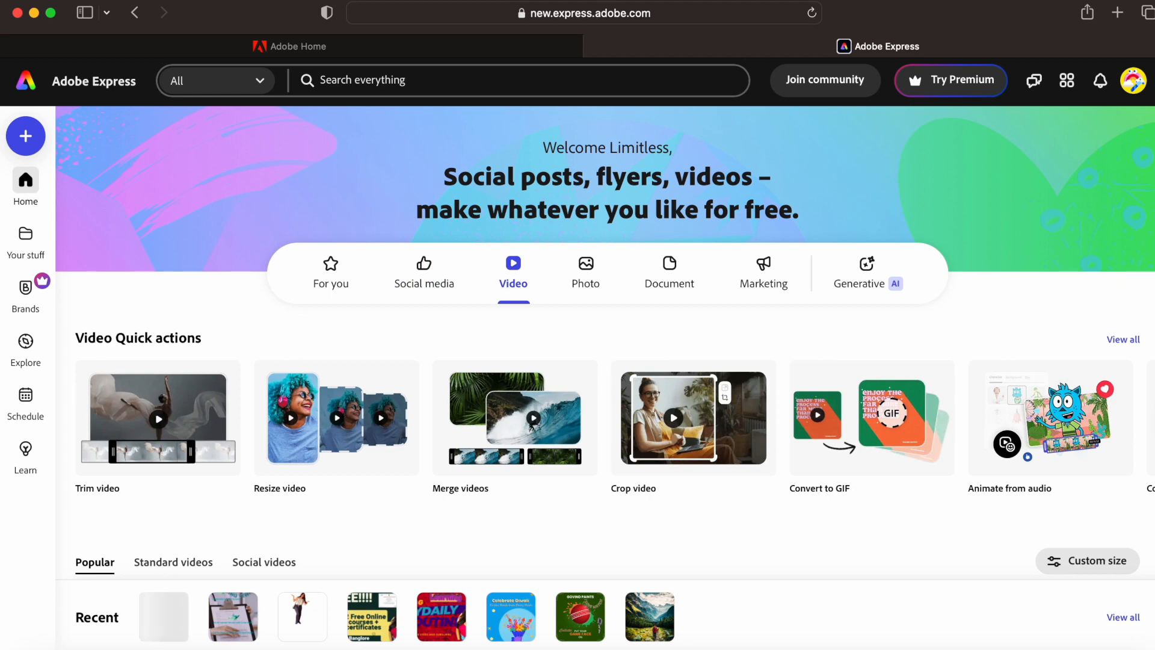
scroll(605, 342, "down", 5)
scroll(605, 342, "up", 3)
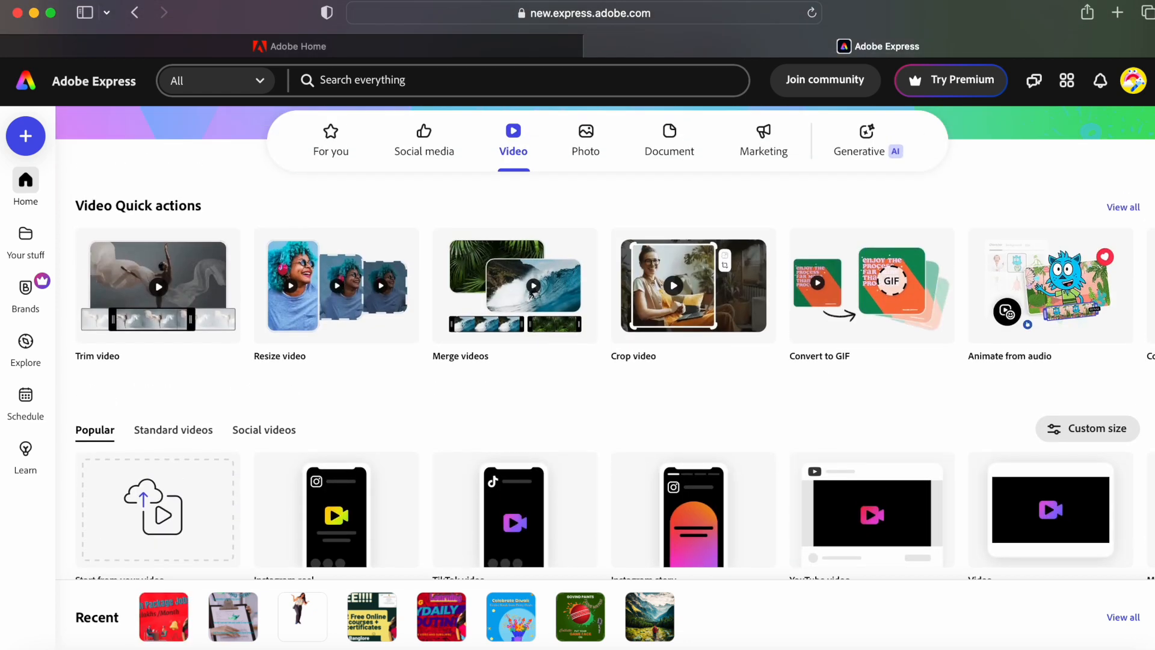
scroll(578, 342, "up", 1)
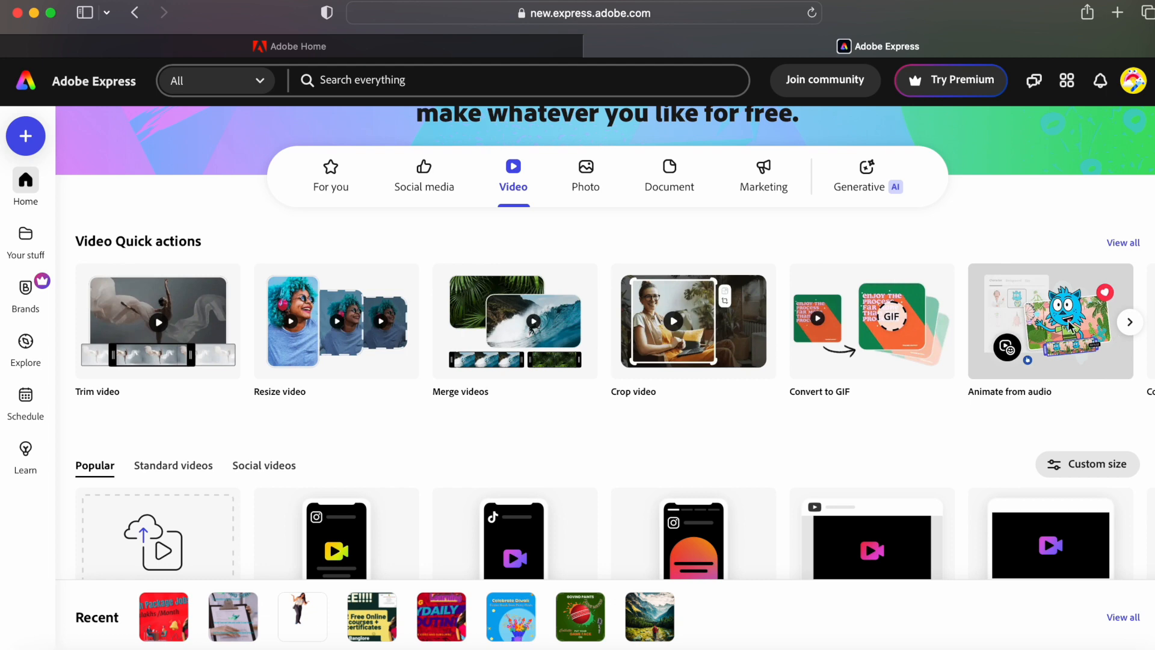
scroll(605, 342, "down", 3)
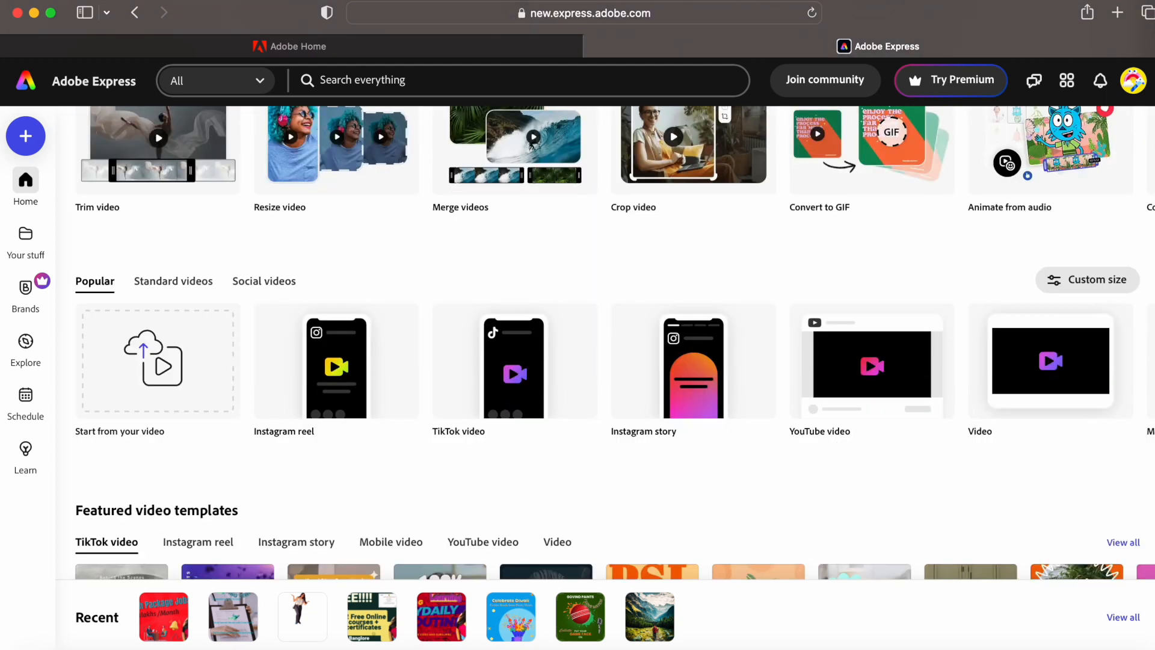
left_click(337, 379)
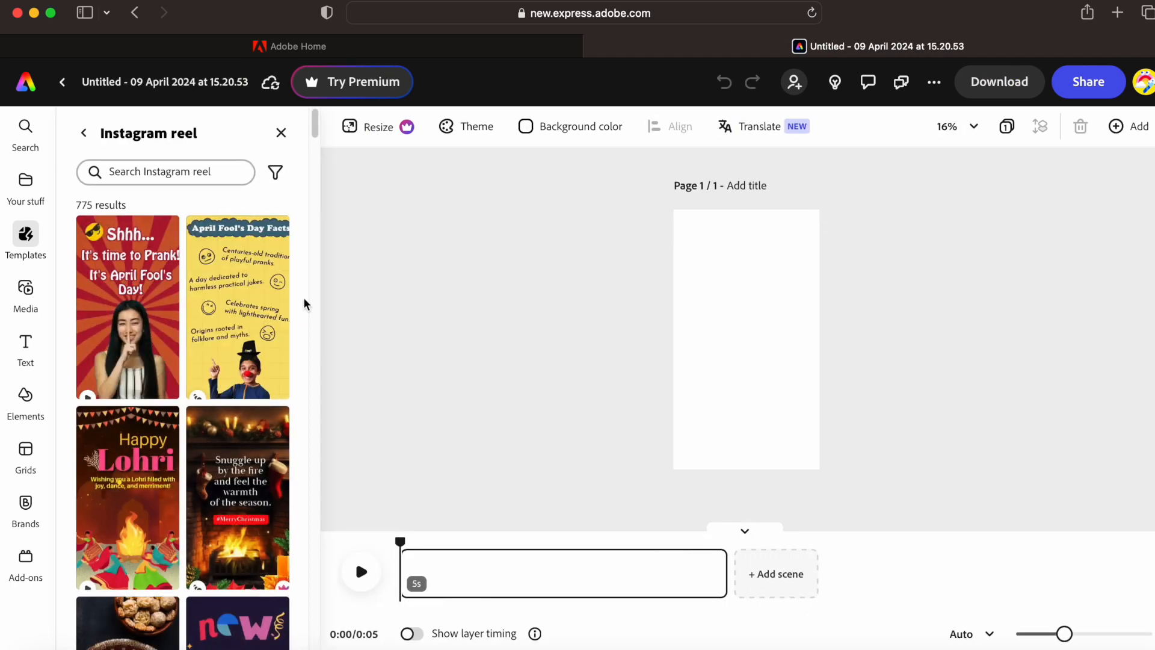
- Apply the 'Shhh... It's time to Prank' template and replace its heading with the creator's name in Fira Mono Bold
left_click(124, 312)
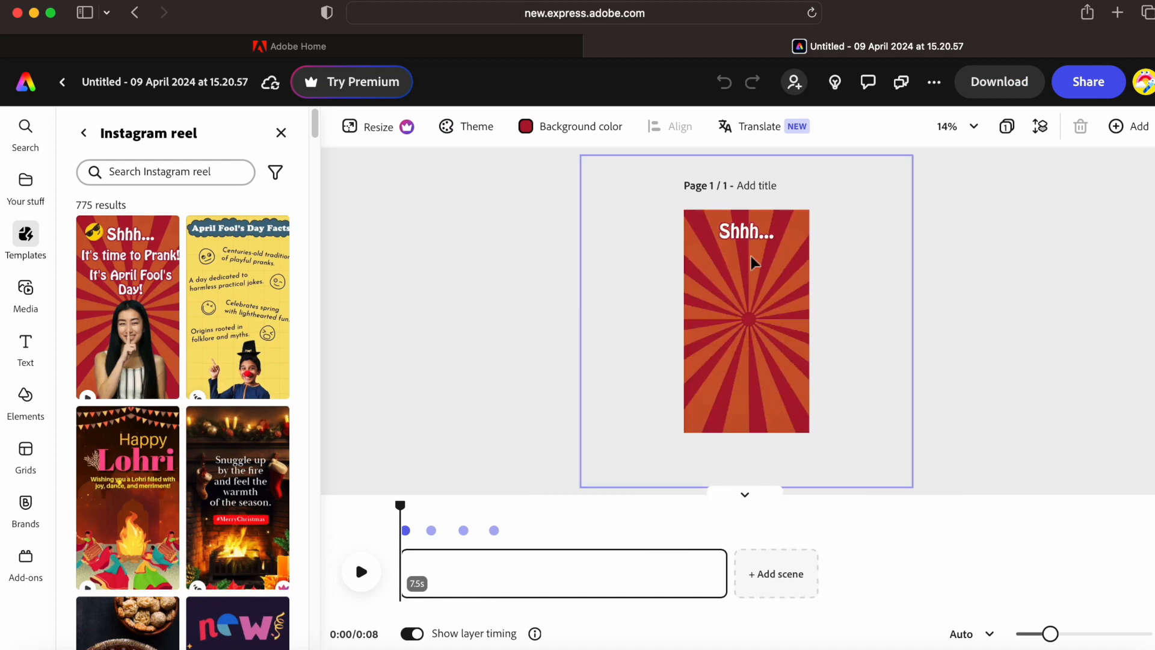
left_click(749, 233)
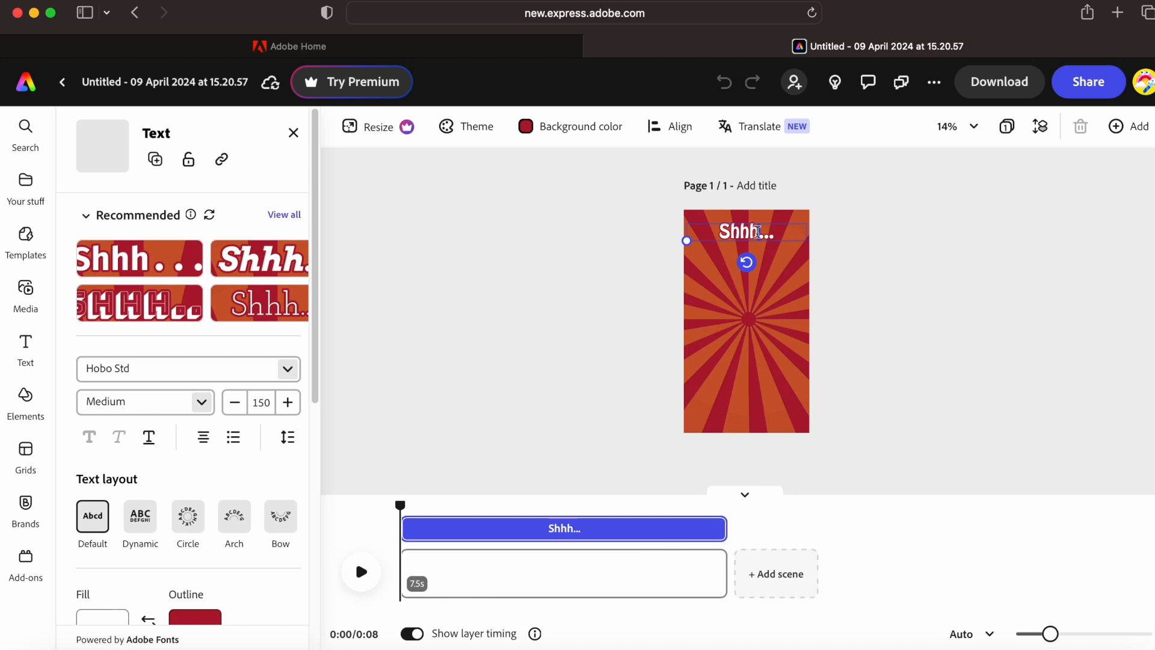
key("BackSpace")
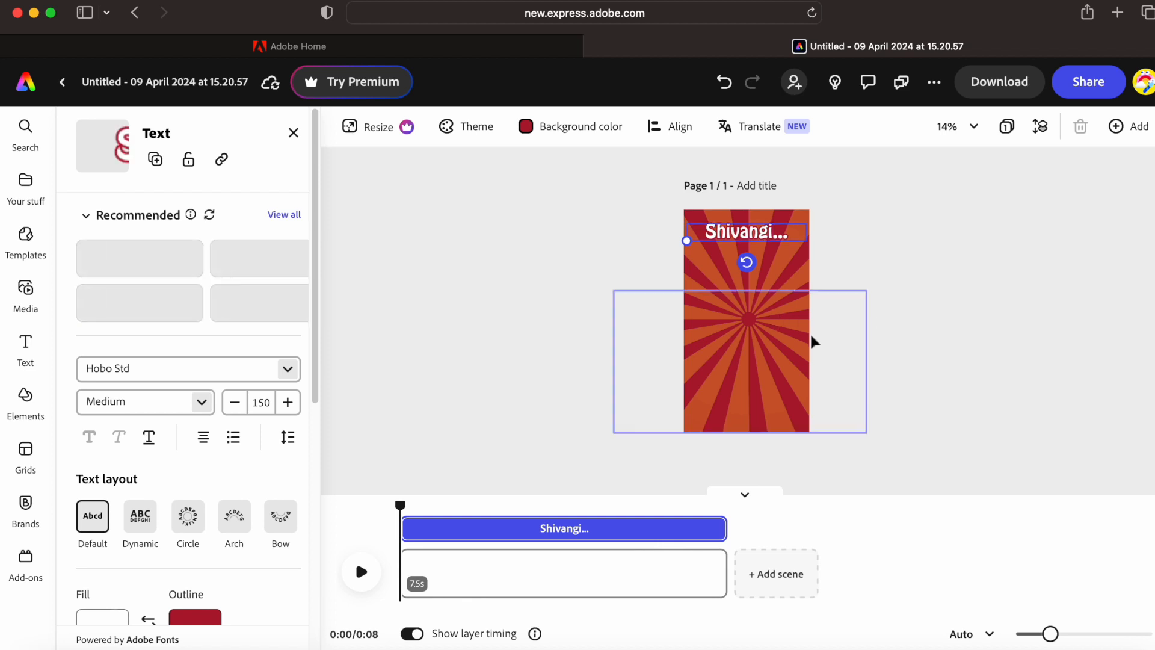
left_click(125, 311)
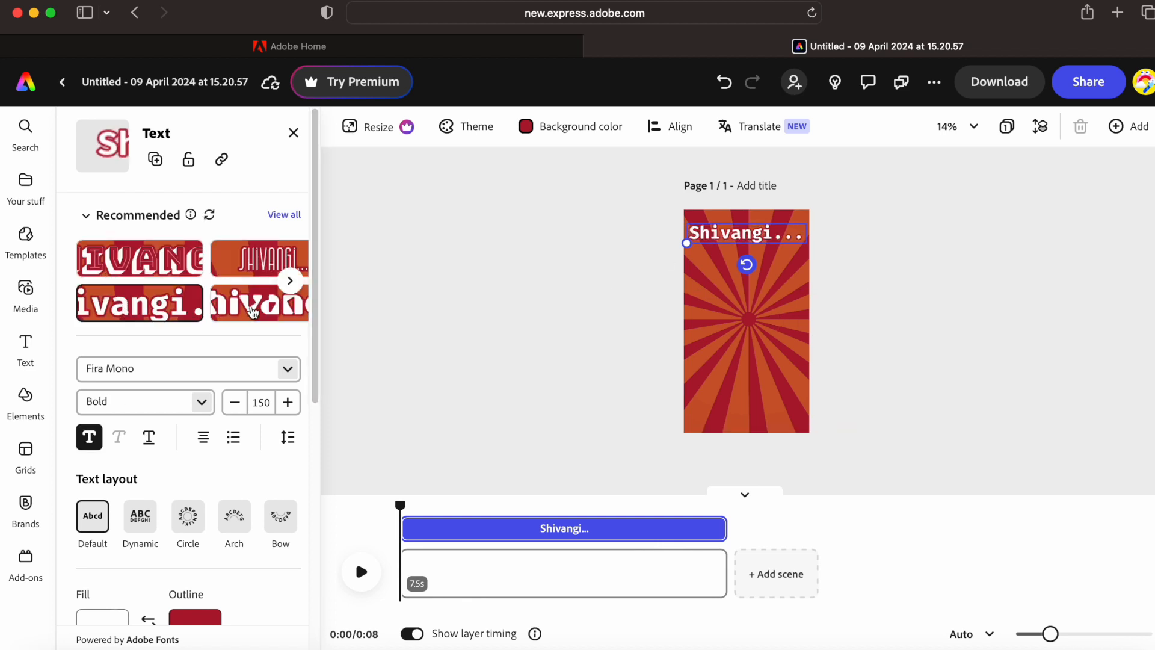
left_click(522, 368)
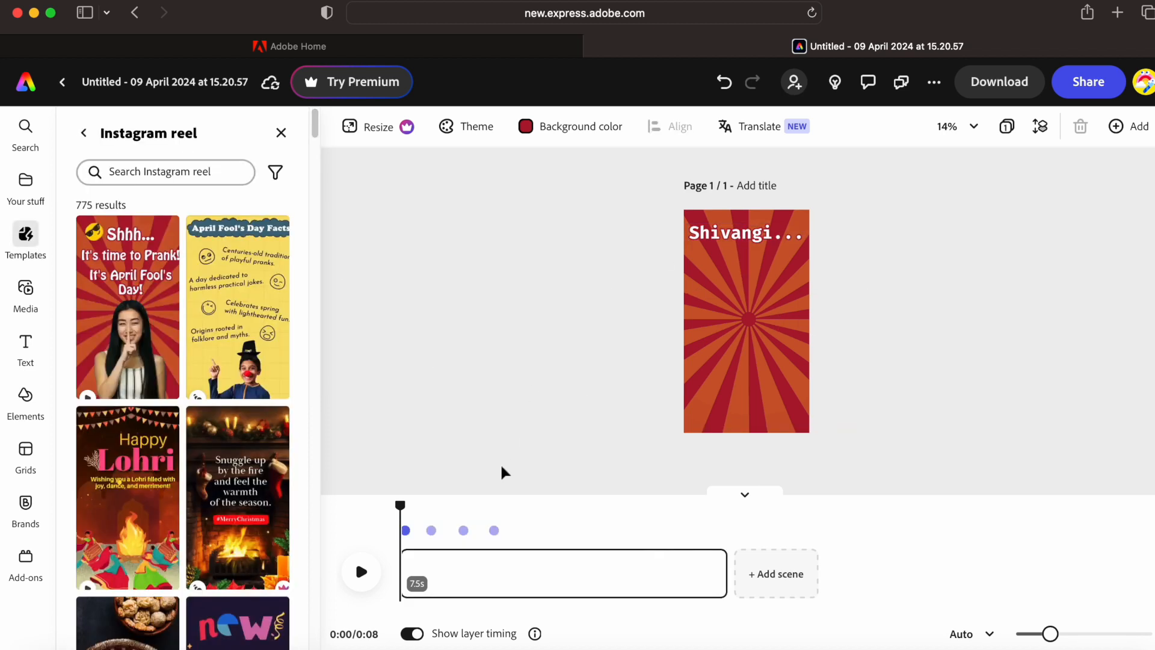
left_click(725, 241)
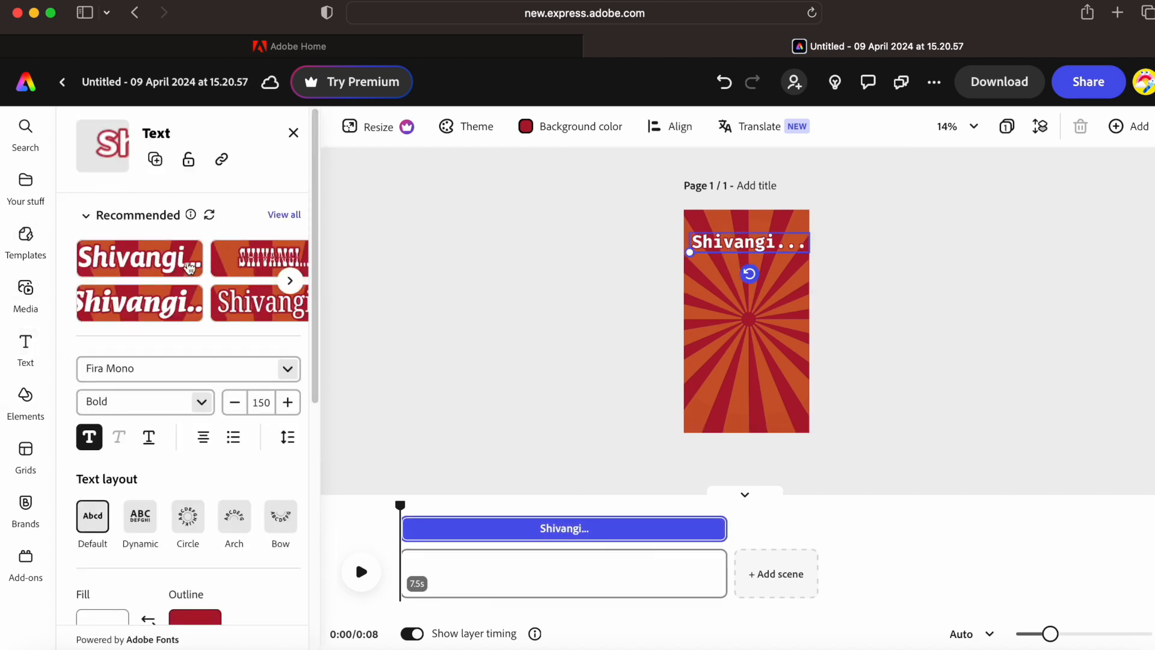
left_click(26, 289)
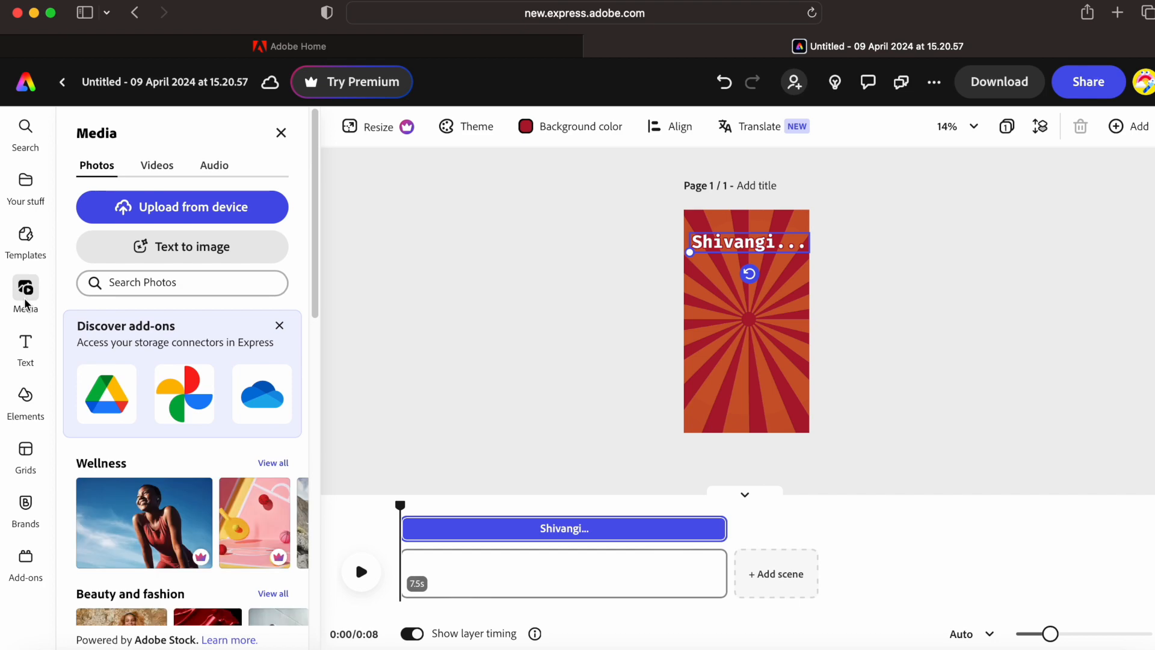
- Upload the portrait photo IMG_7823.PNG from the computer into the reel
left_click(187, 211)
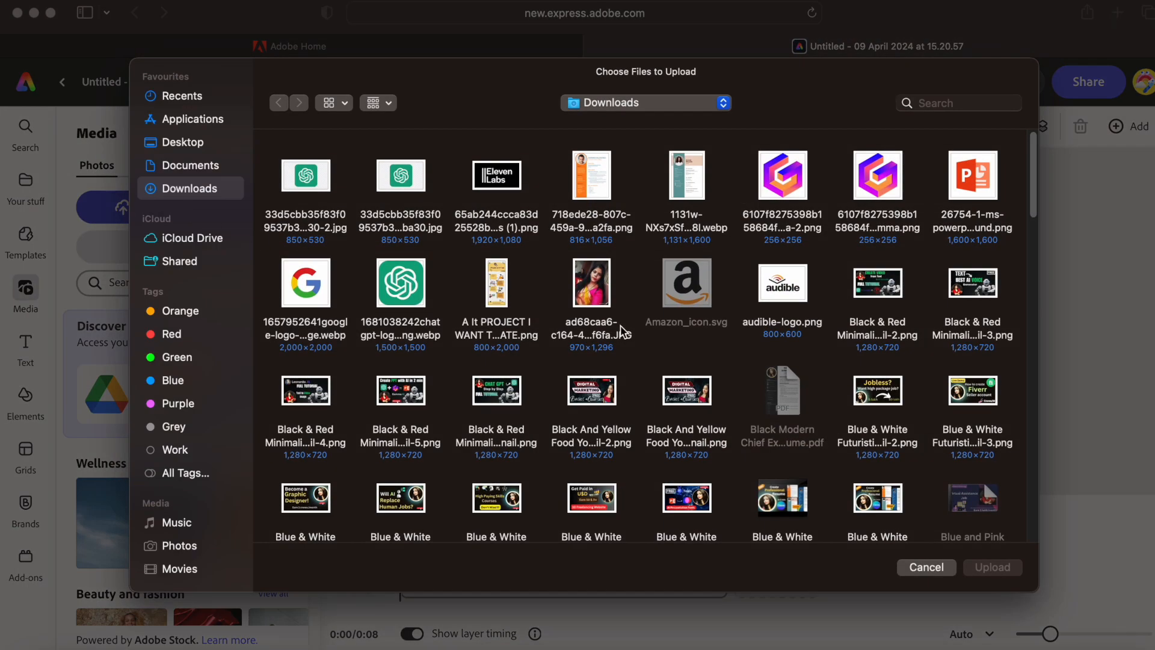
left_click_drag(1035, 177, 1035, 334)
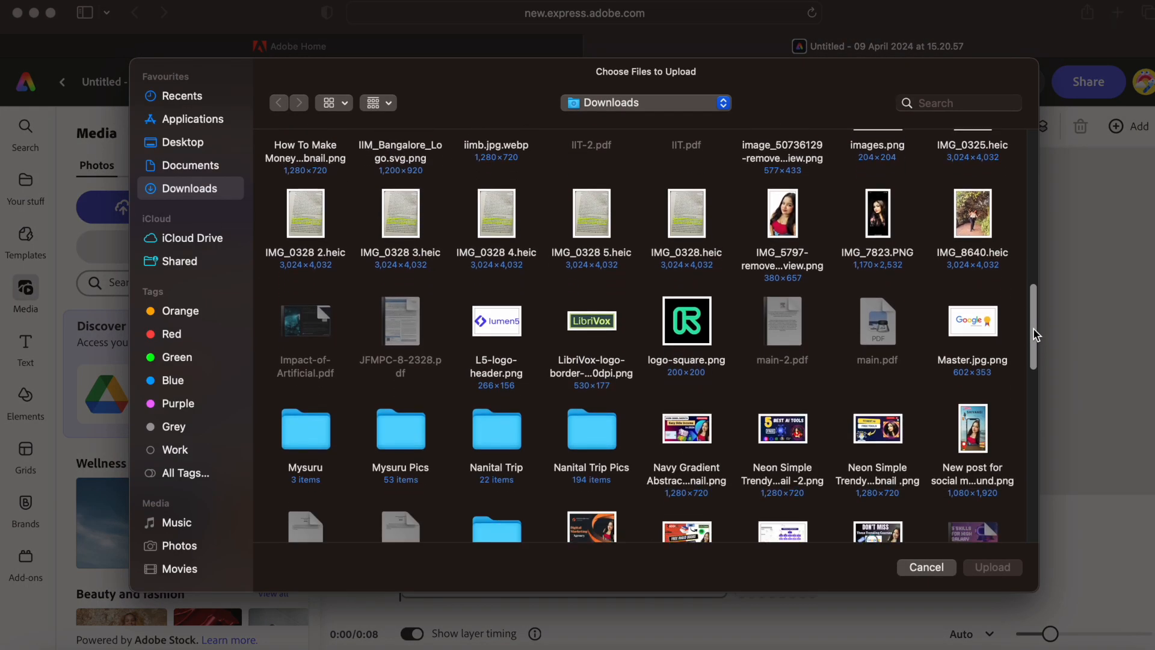
left_click(890, 222)
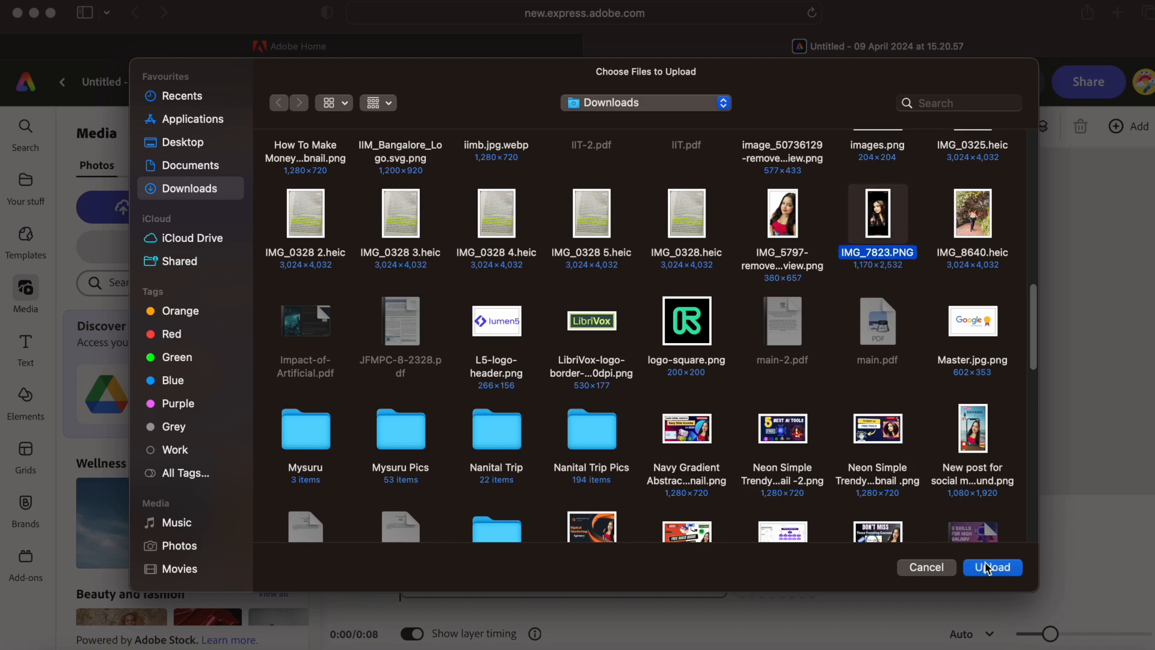
left_click(987, 567)
- Move the portrait to the lower-left of the page, previewing the reel animation along the way
left_click_drag(752, 342, 754, 370)
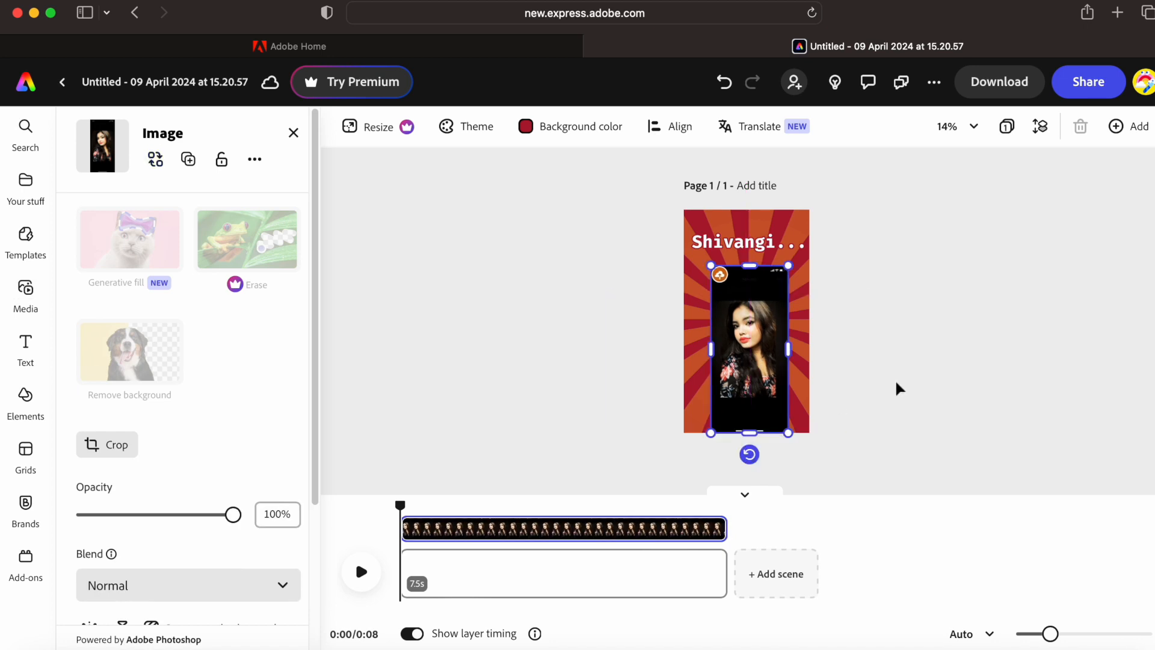
left_click(899, 388)
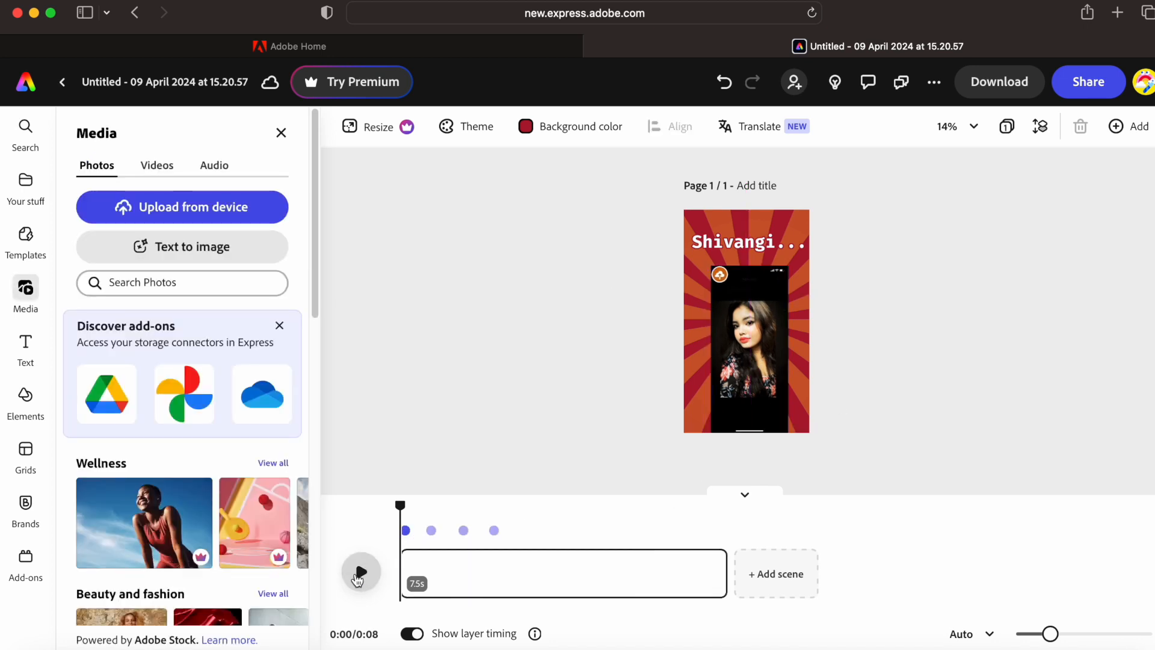
left_click(359, 573)
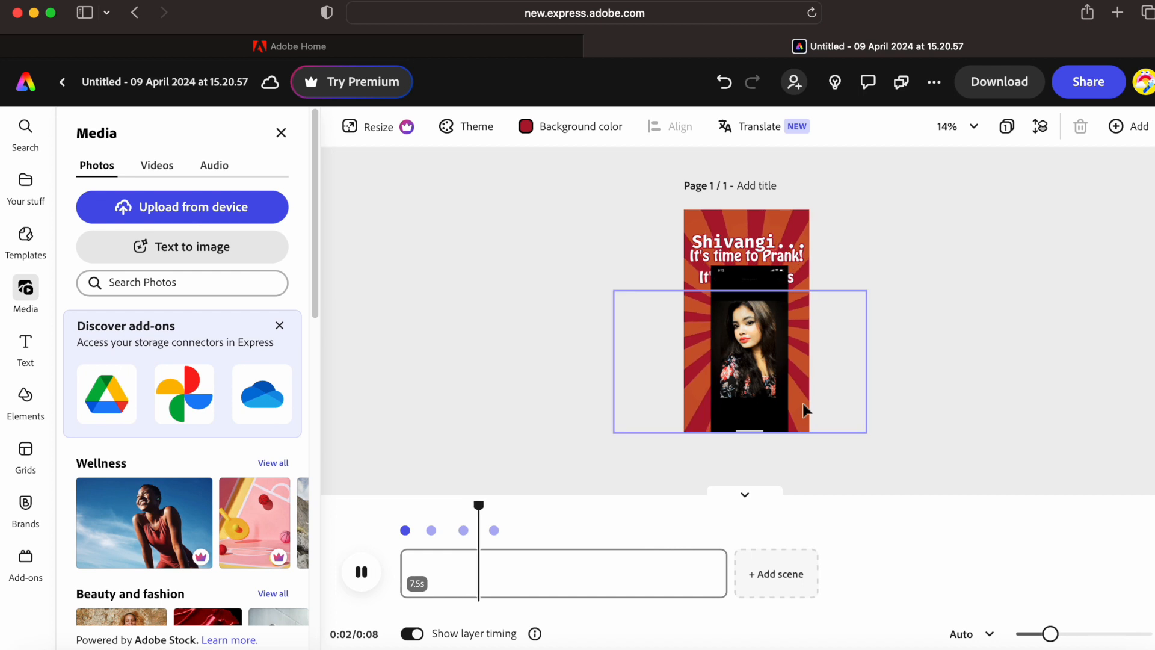
left_click_drag(777, 395, 731, 415)
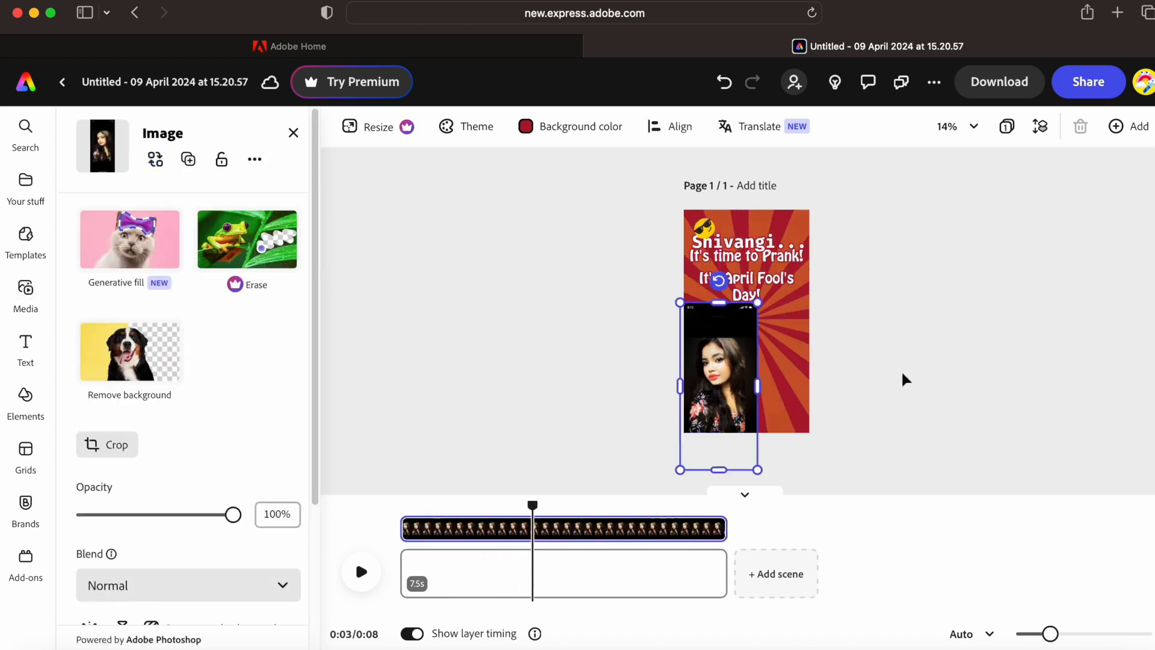
left_click(824, 322)
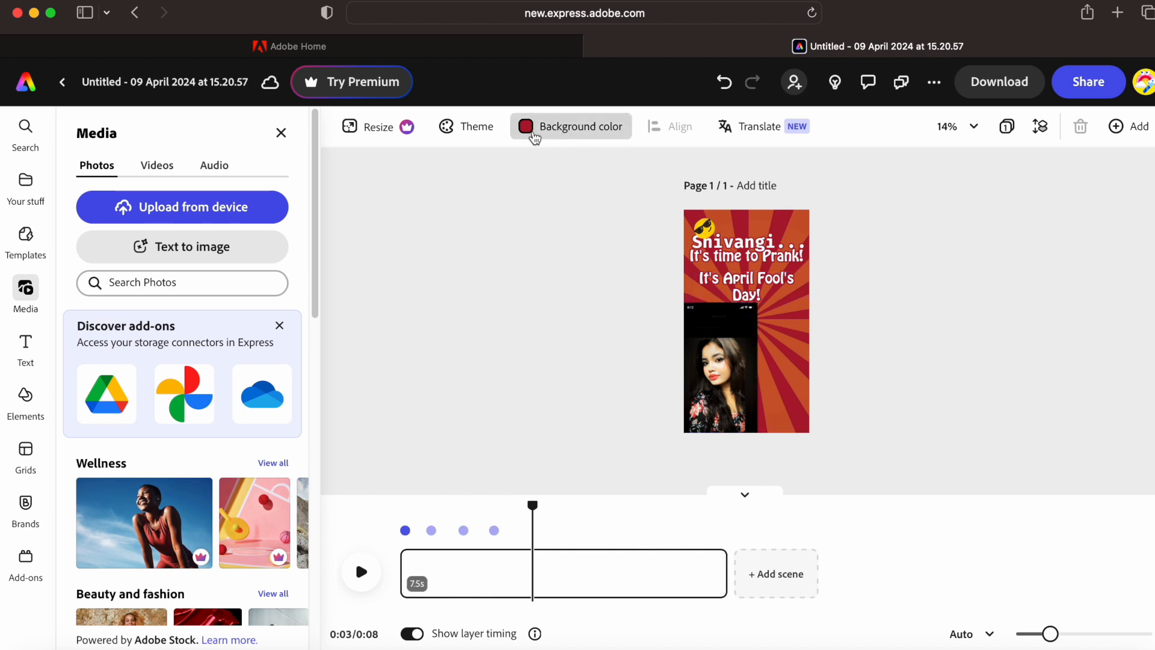
- Try orange-red, magenta, purple and brownish background colours on the reel
left_click(529, 136)
left_click(581, 323)
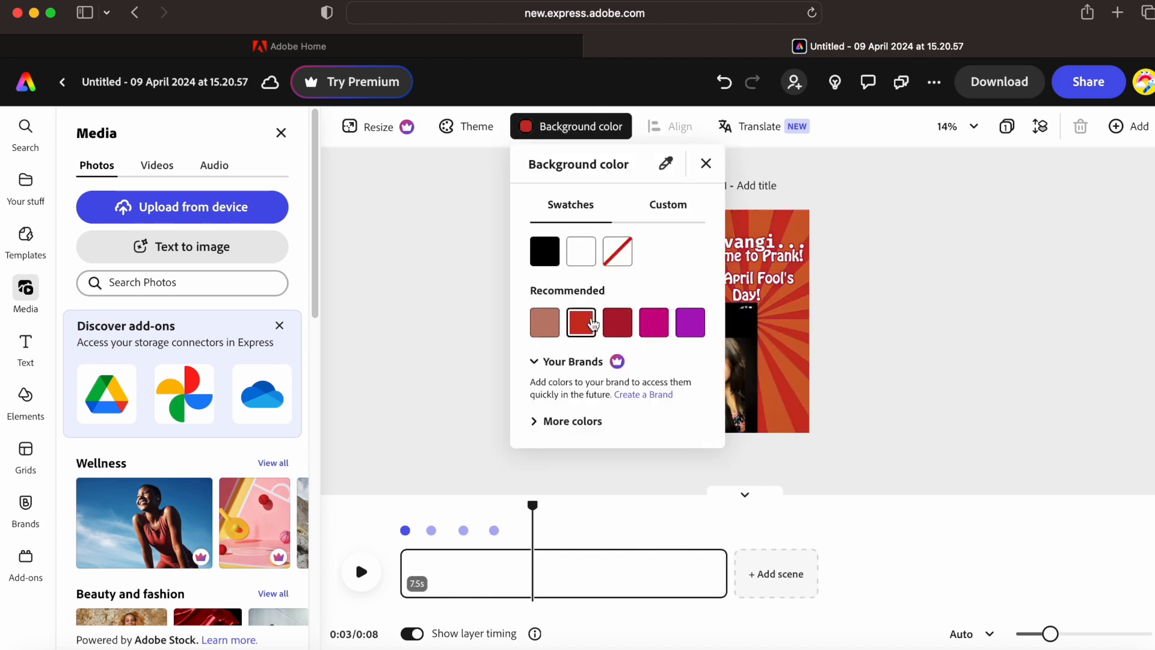
left_click(654, 325)
left_click(690, 323)
left_click(544, 323)
left_click(467, 127)
- Apply the yellow, teal, red, purple and orange Bold colour theme
left_click(468, 127)
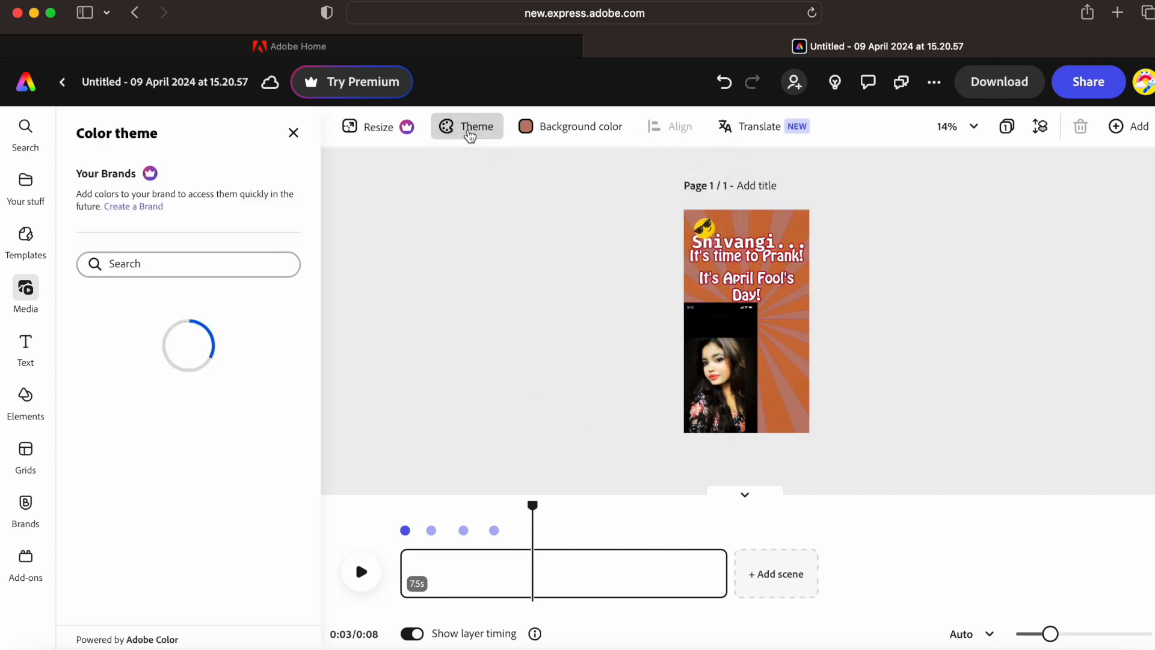
left_click(222, 339)
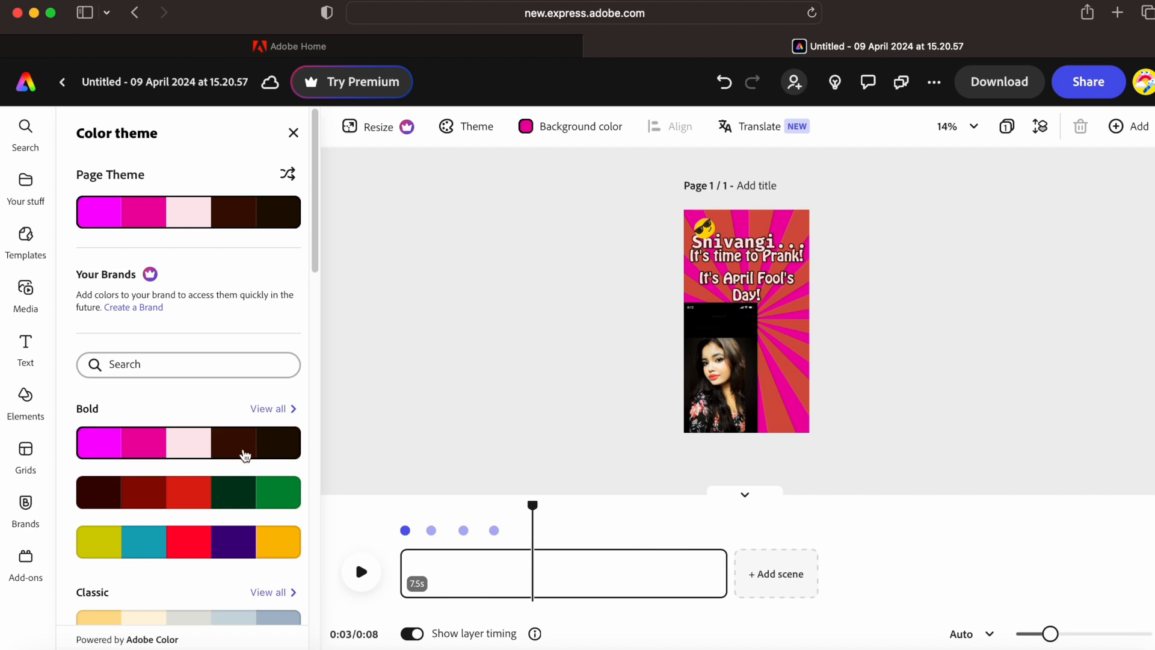
left_click(212, 499)
left_click(256, 537)
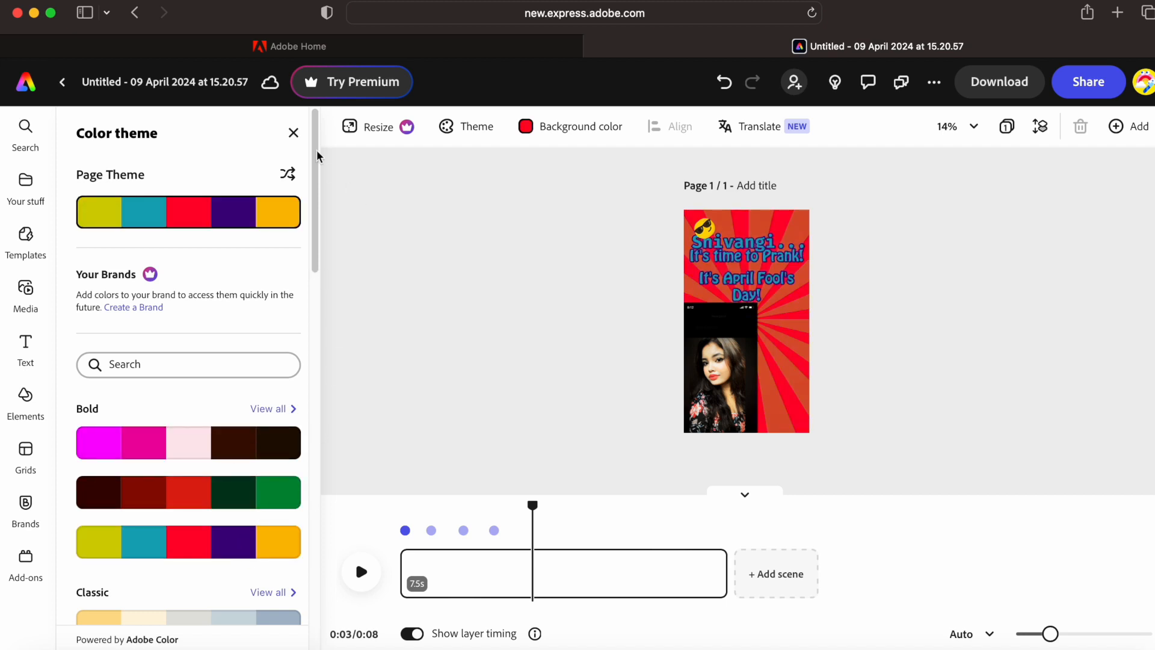
left_click(293, 133)
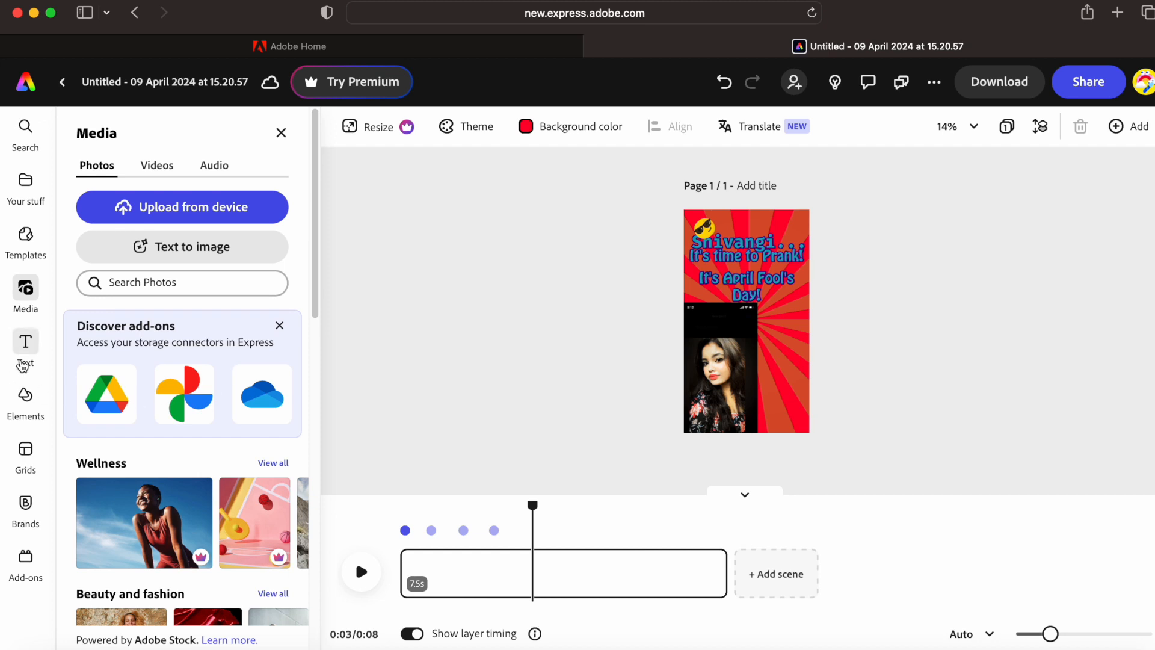
- Add the 'Use less plastic' sign card and place it at the page's lower-right corner
left_click(25, 355)
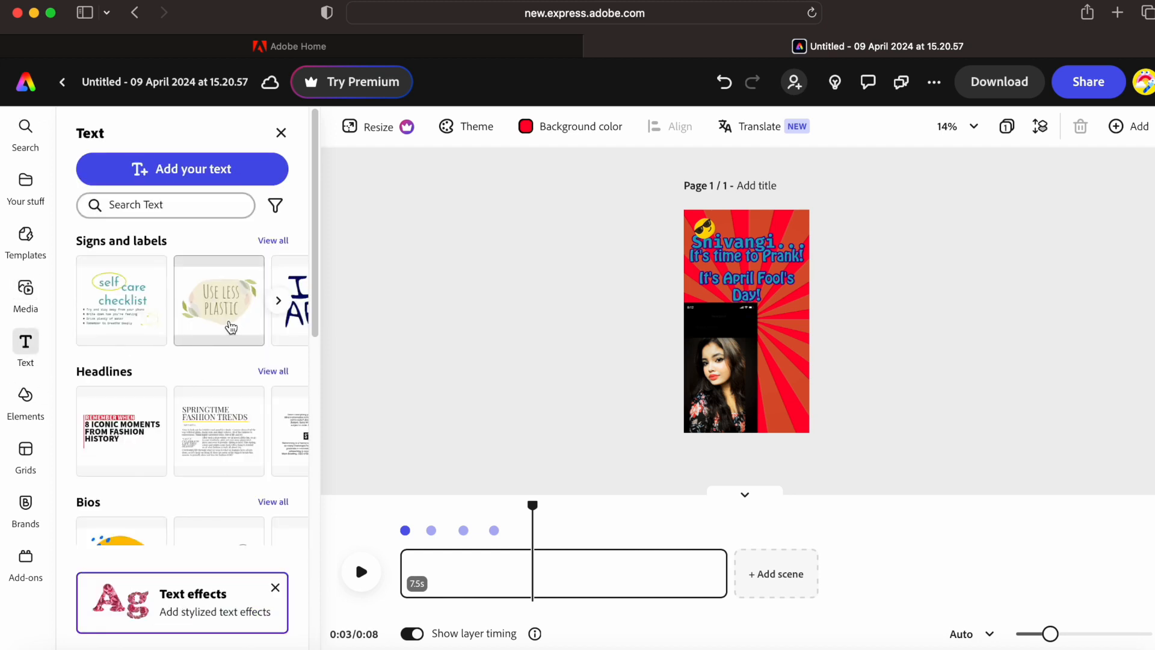
left_click(231, 326)
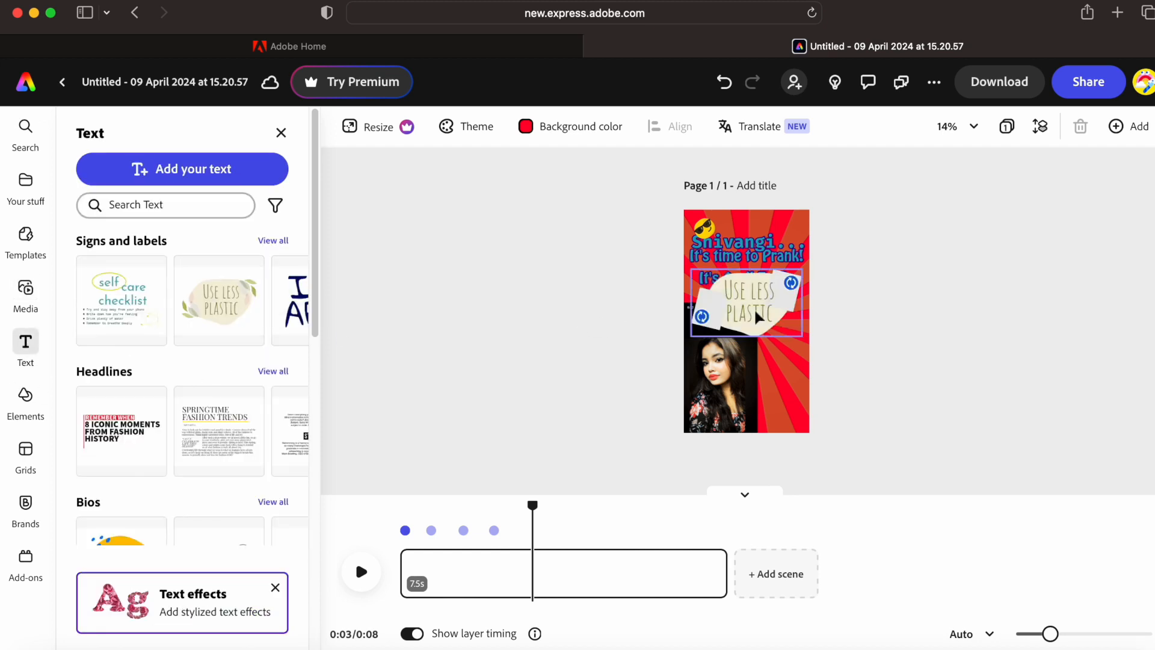
left_click(762, 327)
double_click(763, 327)
left_click(657, 413)
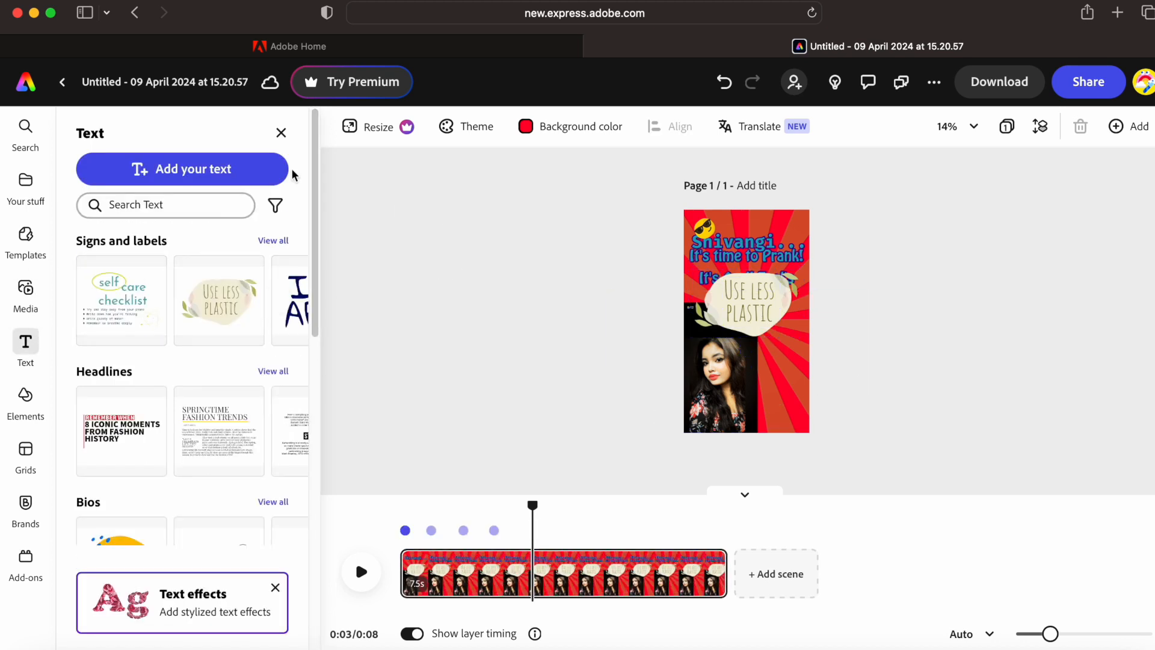
left_click(281, 133)
left_click_drag(605, 304, 784, 397)
- Preview the reel, then bring back the Instagram reel templates list
left_click(361, 571)
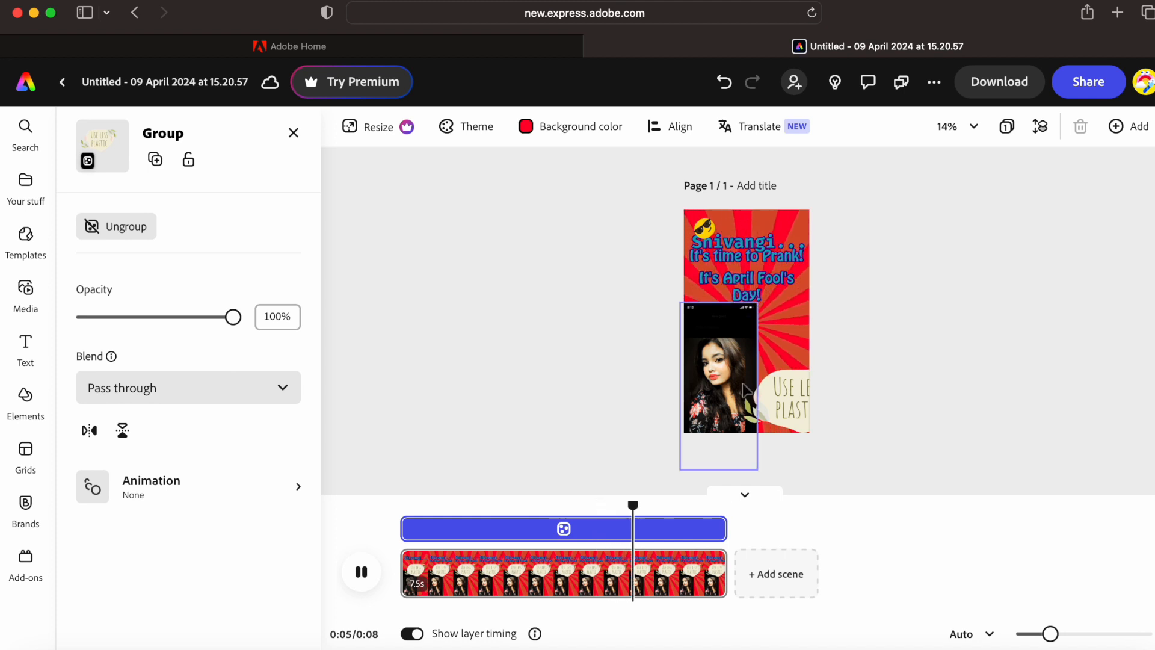
left_click(924, 300)
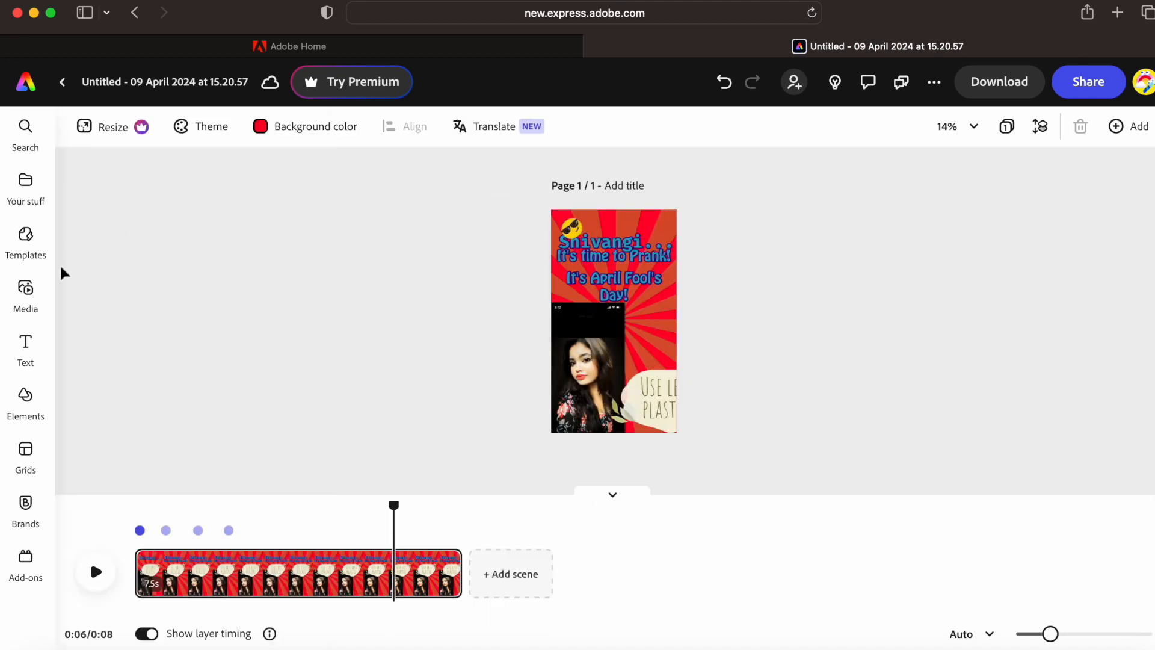
left_click(26, 239)
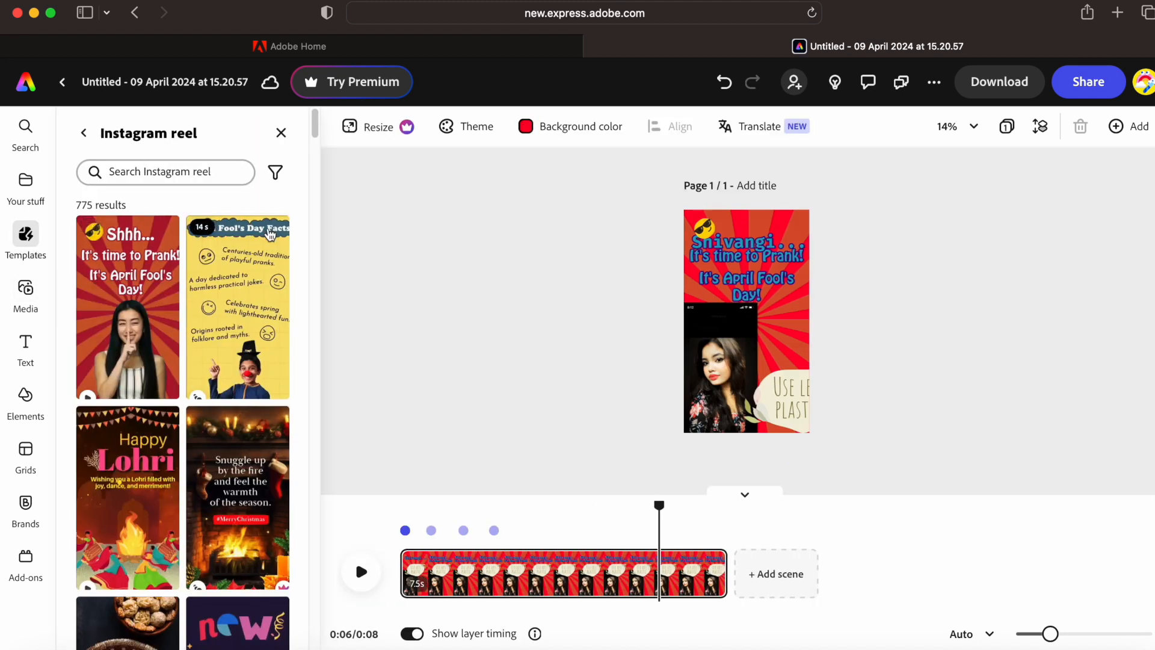
left_click_drag(315, 147, 282, 192)
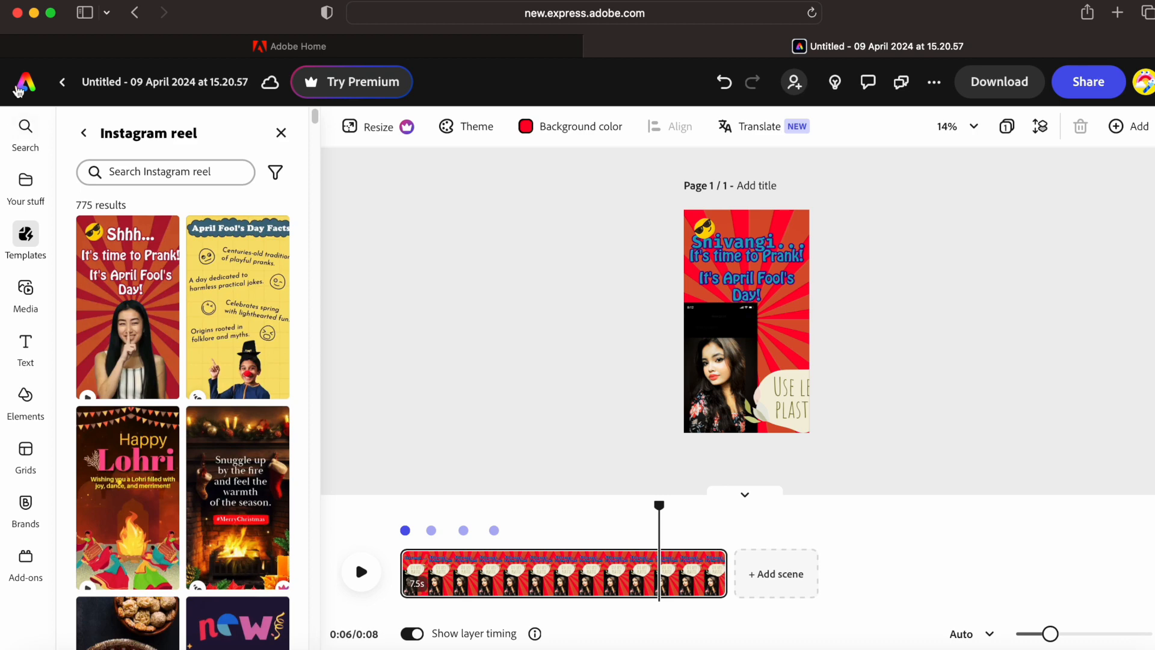
- From the home page's Photo options, start a LinkedIn profile cover via Browse templates
left_click(18, 89)
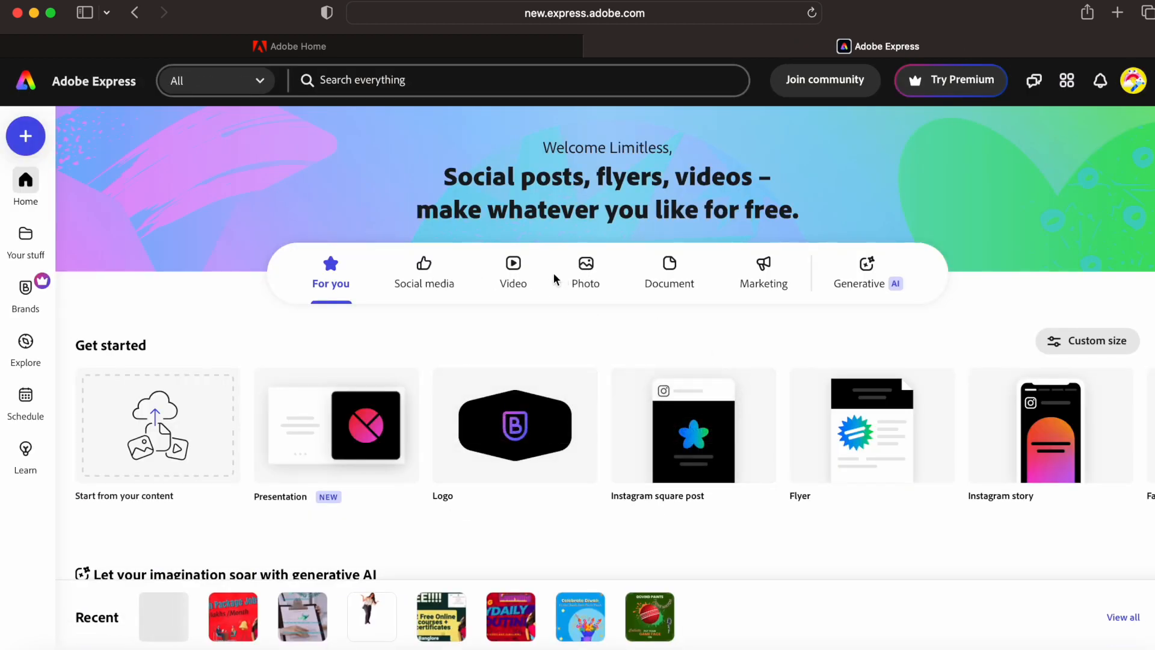
left_click(589, 278)
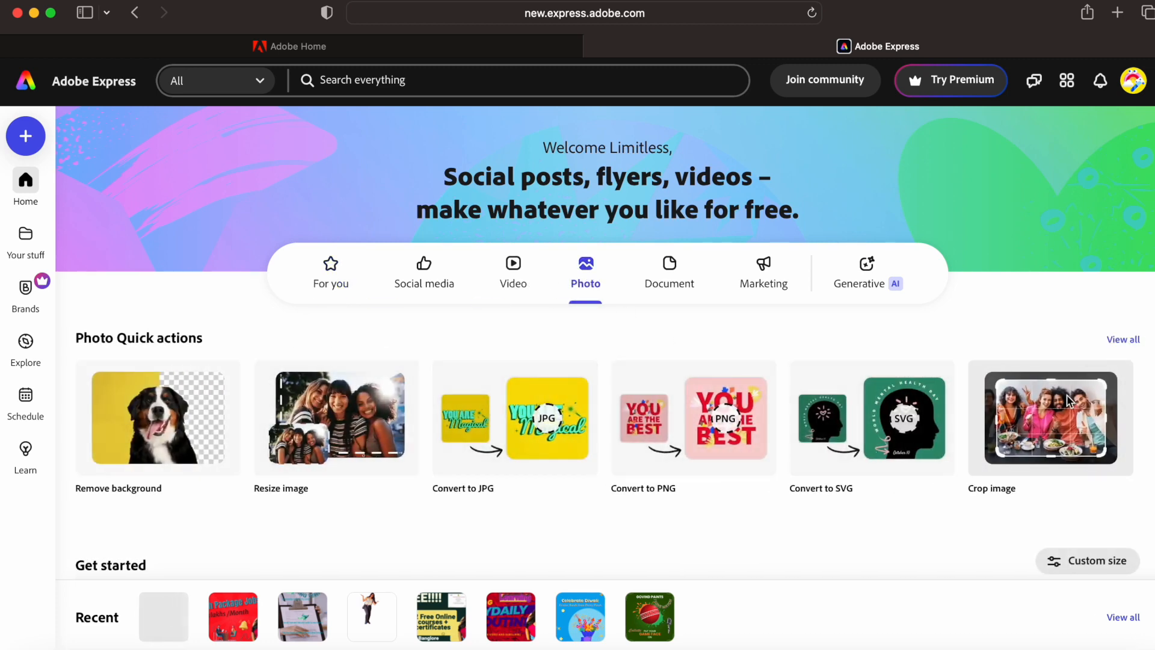
scroll(601, 343, "down", 6)
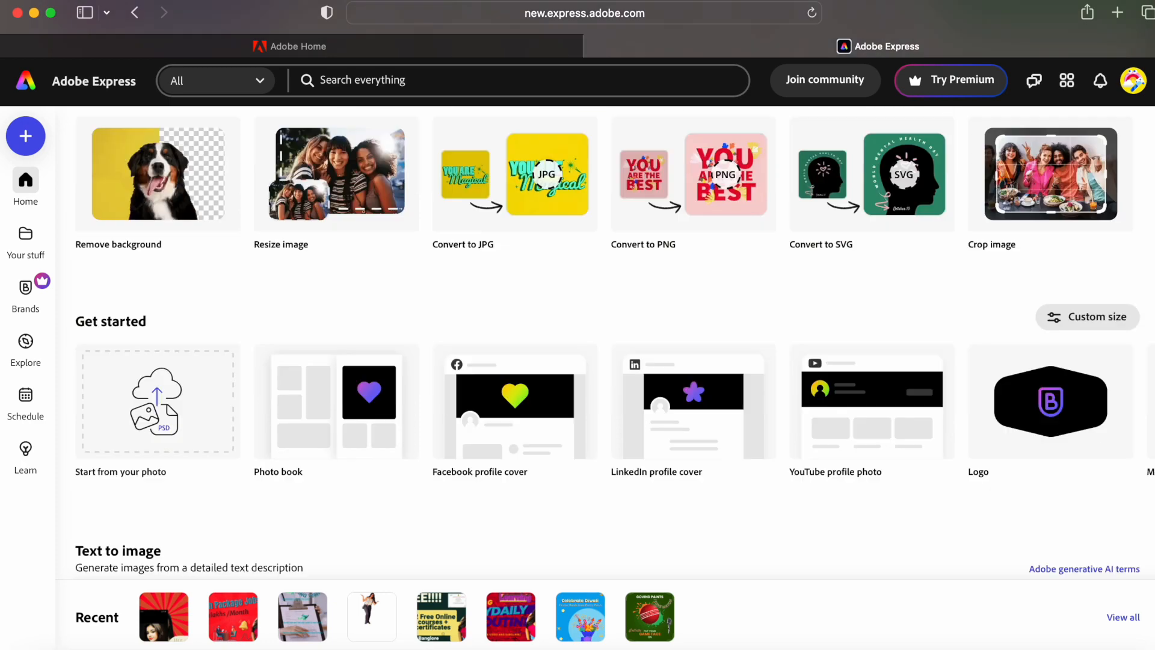
scroll(605, 343, "down", 1)
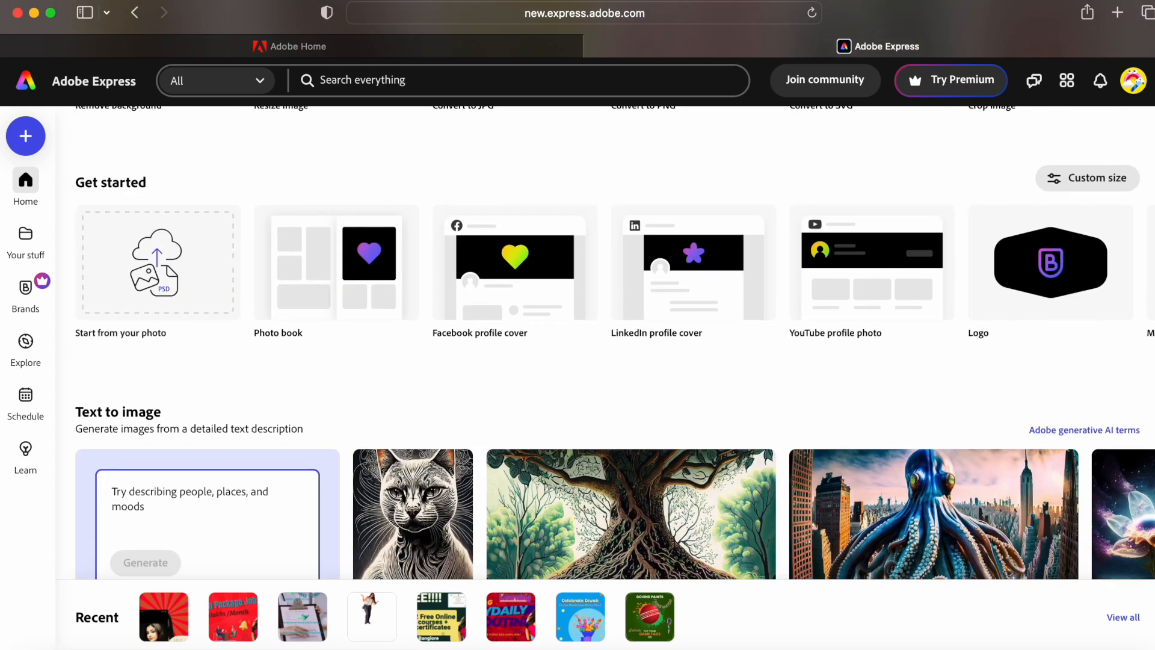
left_click(703, 282)
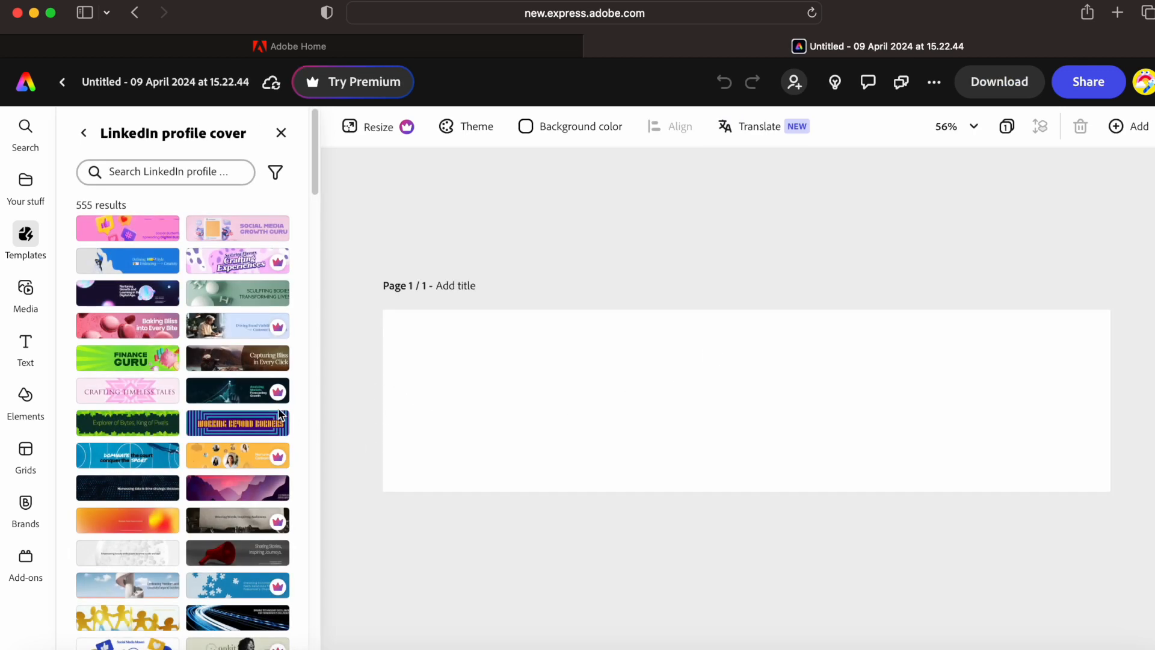
- Apply the purple mountain-sunset cover template and delete its caption's second line
left_click(246, 498)
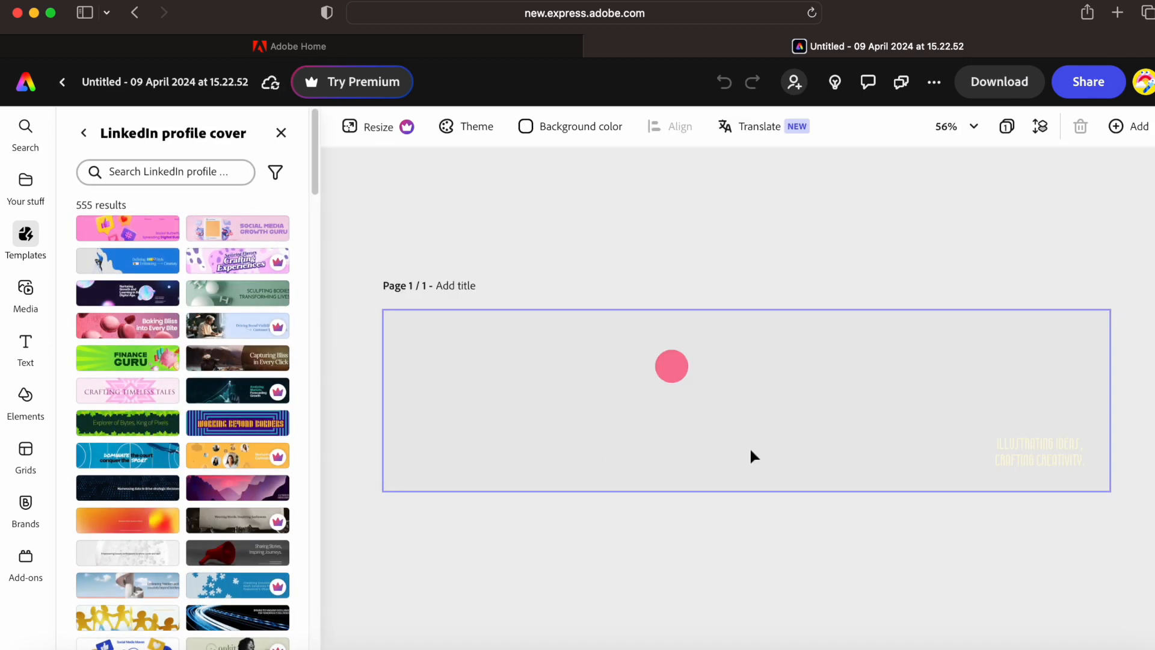
left_click(1016, 459)
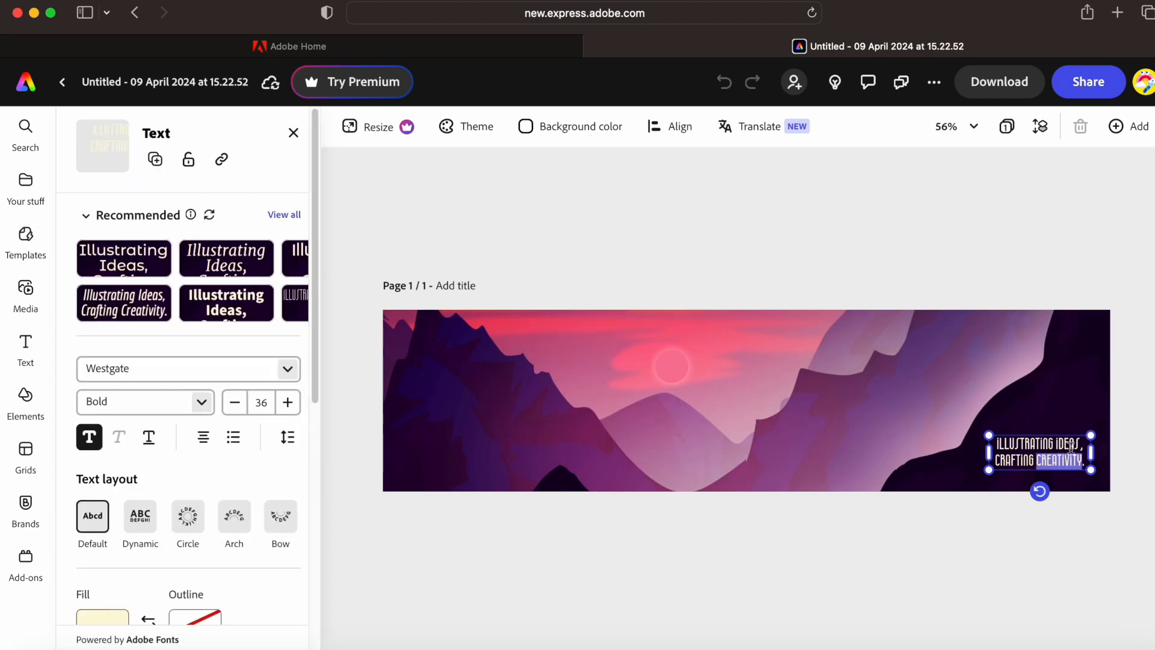
key("BackSpace")
key("BackSpace")
key("BackSpace")
key("BackSpace")
key("BackSpace")
key("BackSpace")
key("BackSpace")
key("BackSpace")
key("BackSpace")
key("BackSpace")
key("BackSpace")
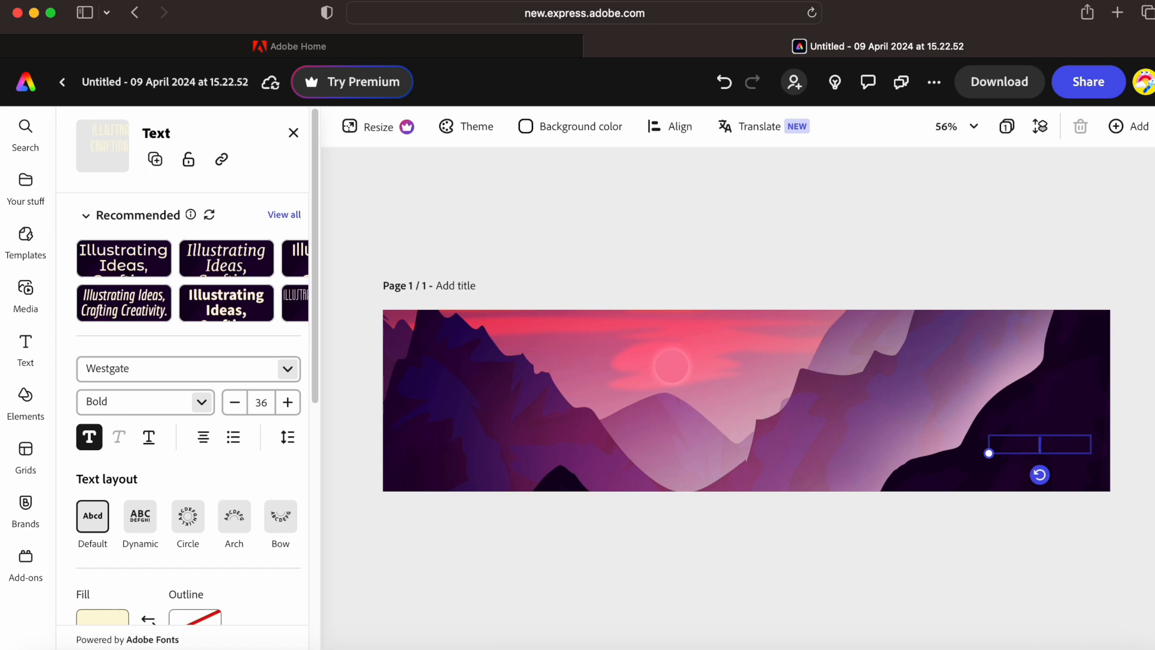
- Type 'Limitless' plus the creator's name, style it in Montserrat Alternates, and enlarge it to size 72
type("Lim")
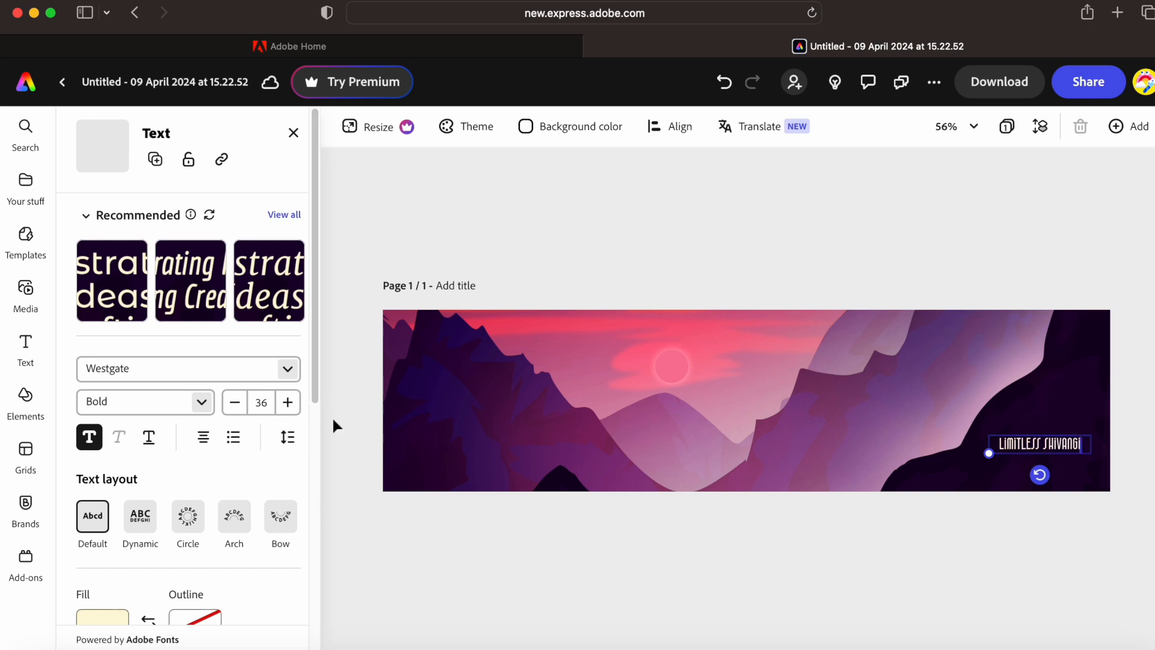
left_click(208, 301)
left_click(118, 297)
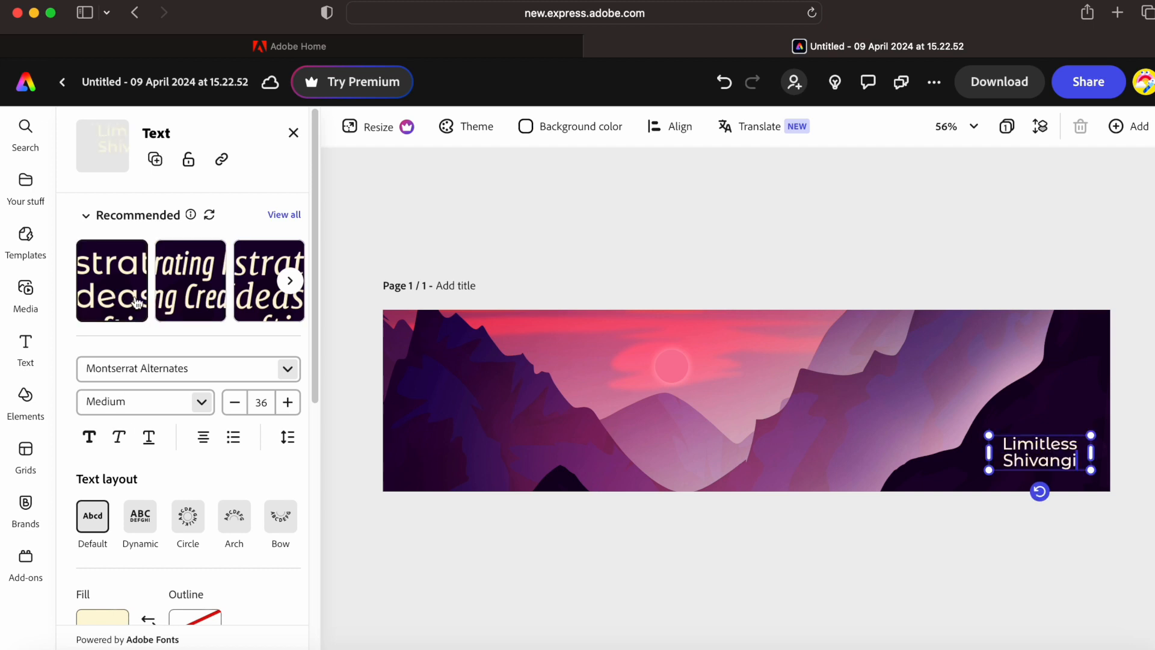
left_click_drag(989, 438, 888, 400)
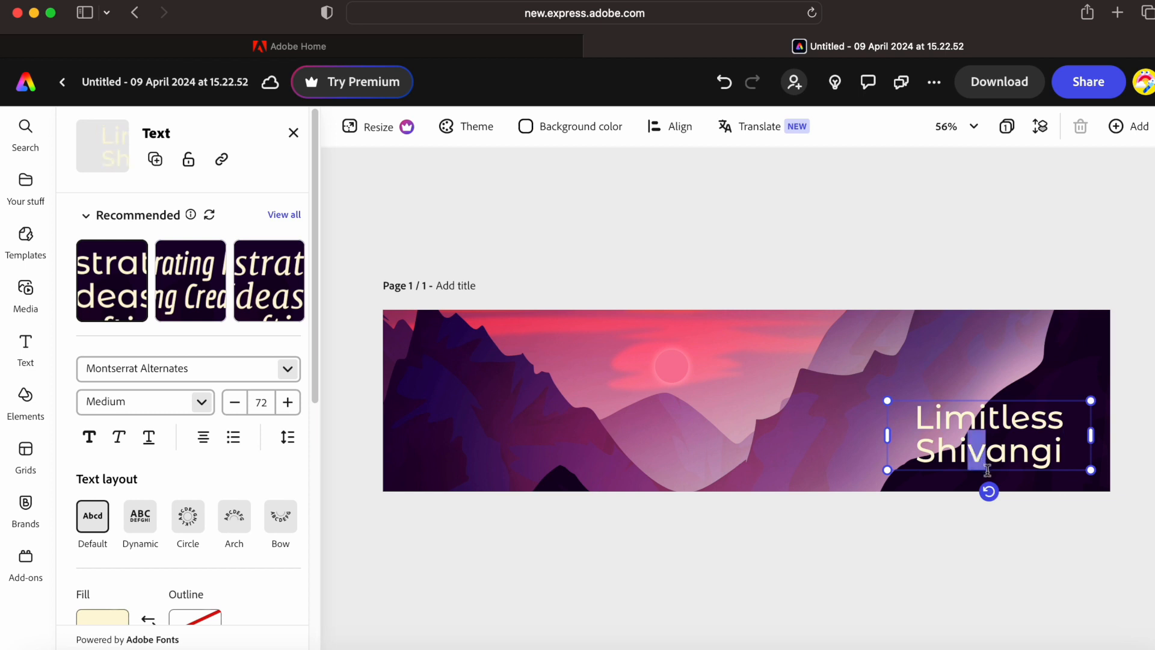
- Make the name bold and 'Limitless' bold italic
double_click(997, 451)
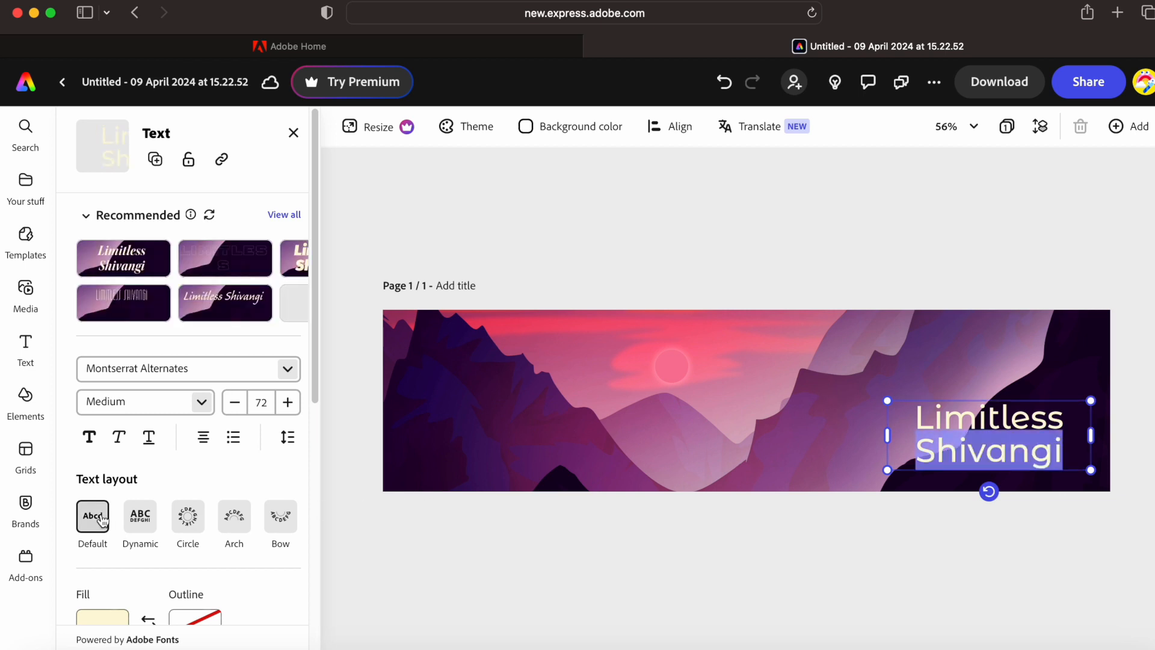
left_click(90, 445)
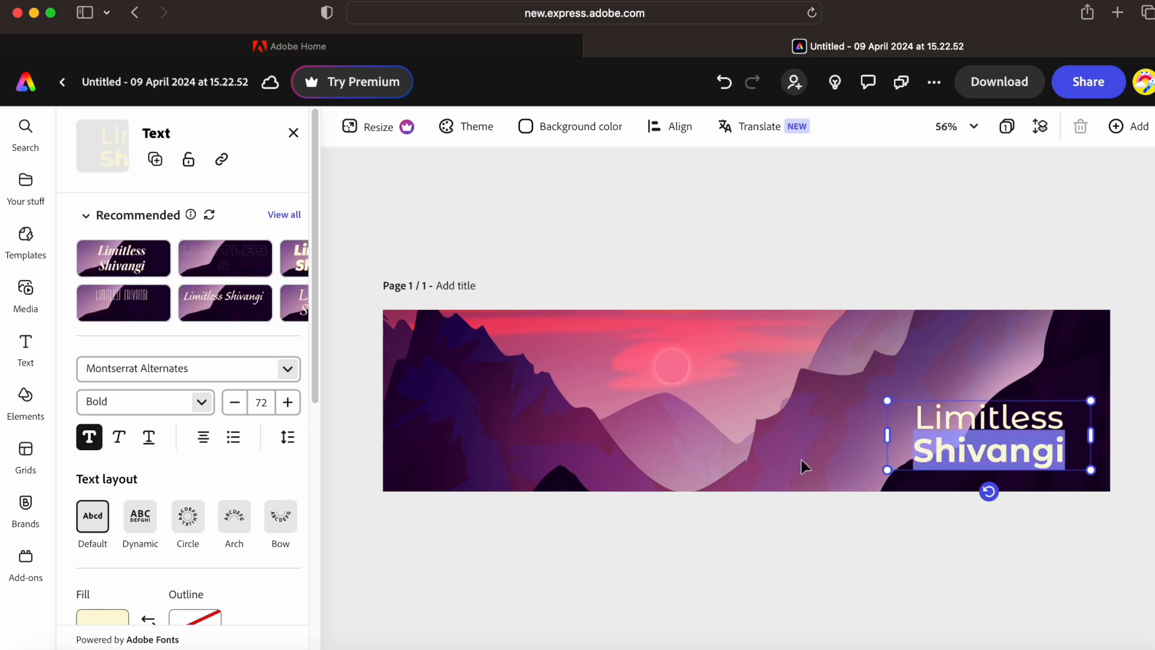
left_click(959, 421)
double_click(959, 421)
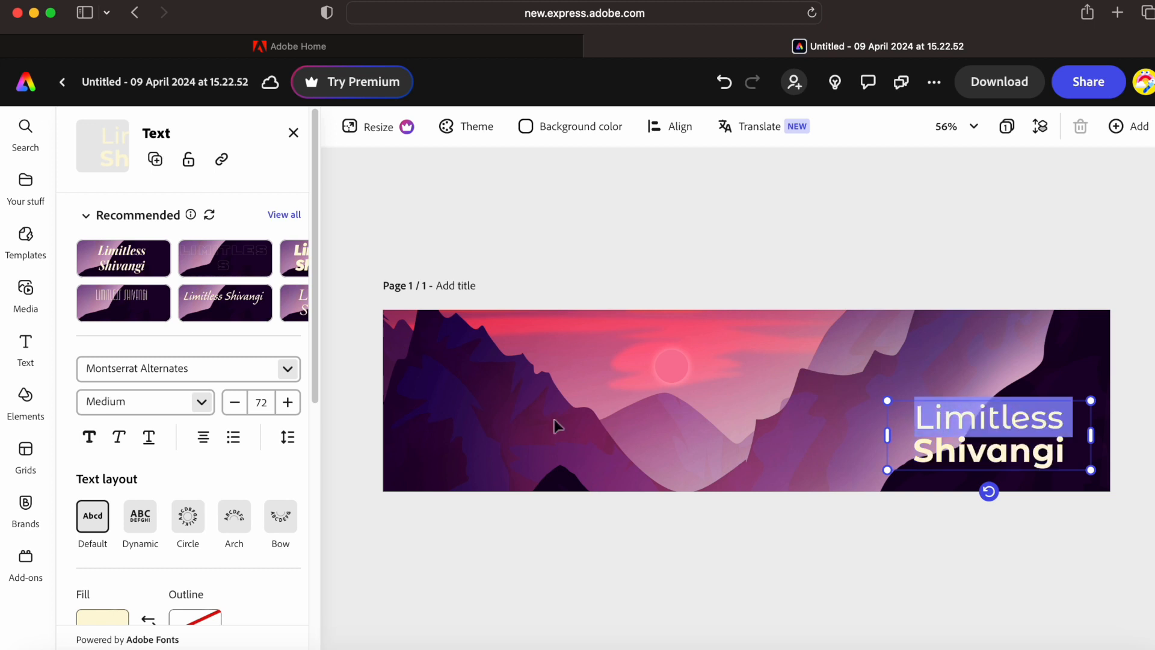
left_click(91, 443)
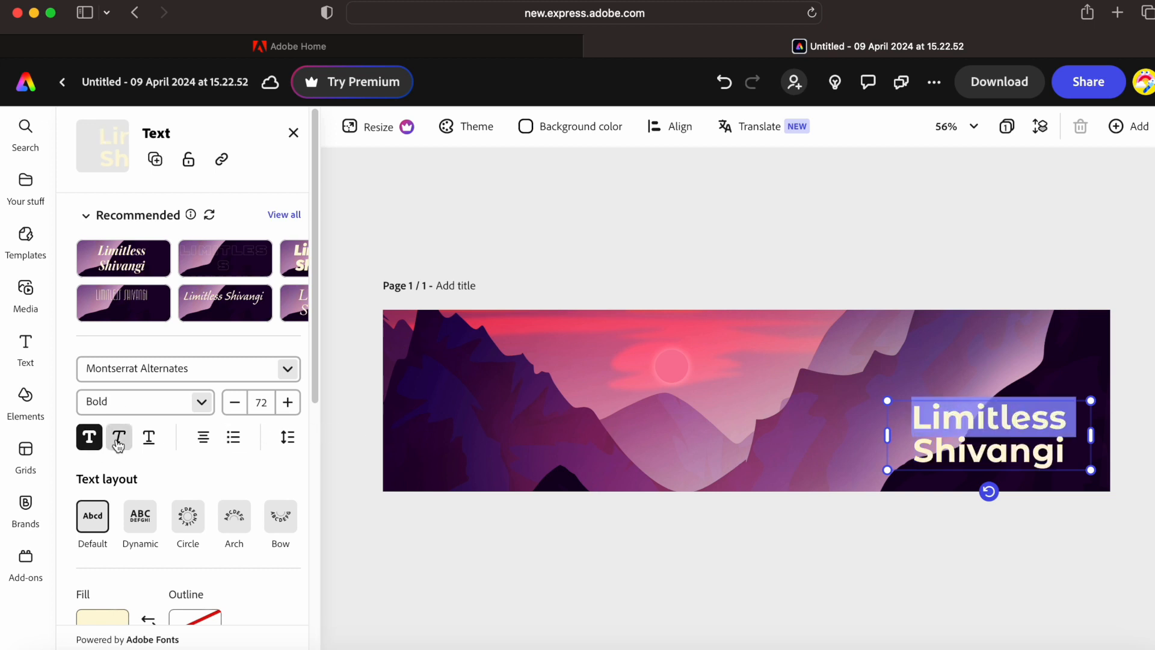
left_click(119, 444)
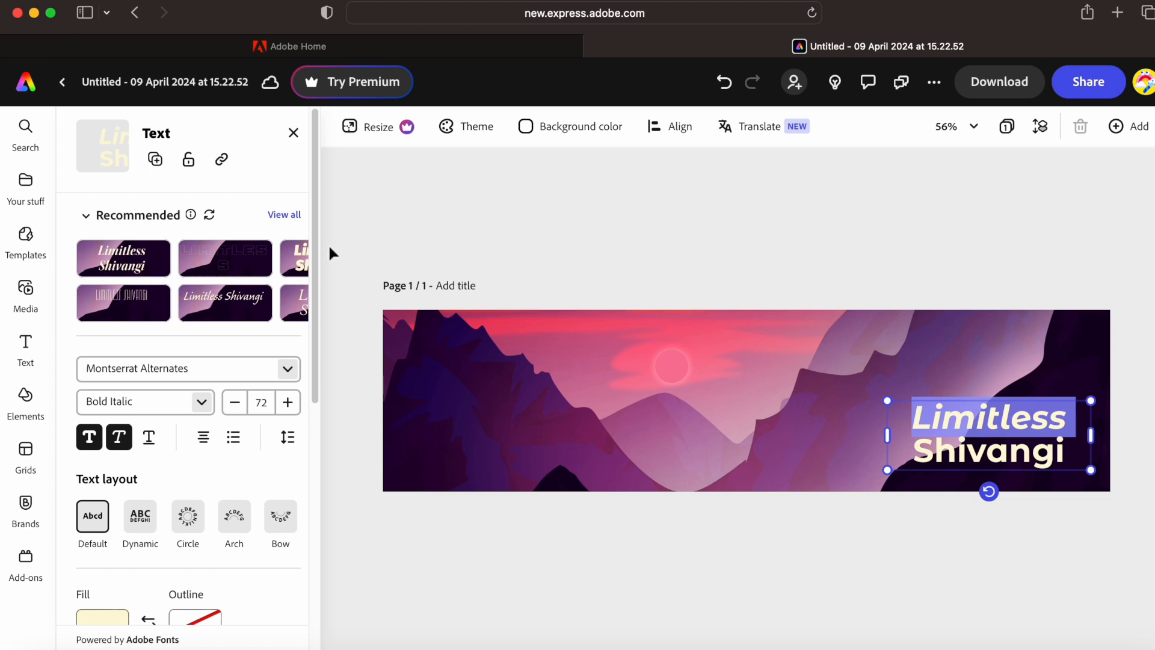
left_click_drag(317, 385, 315, 497)
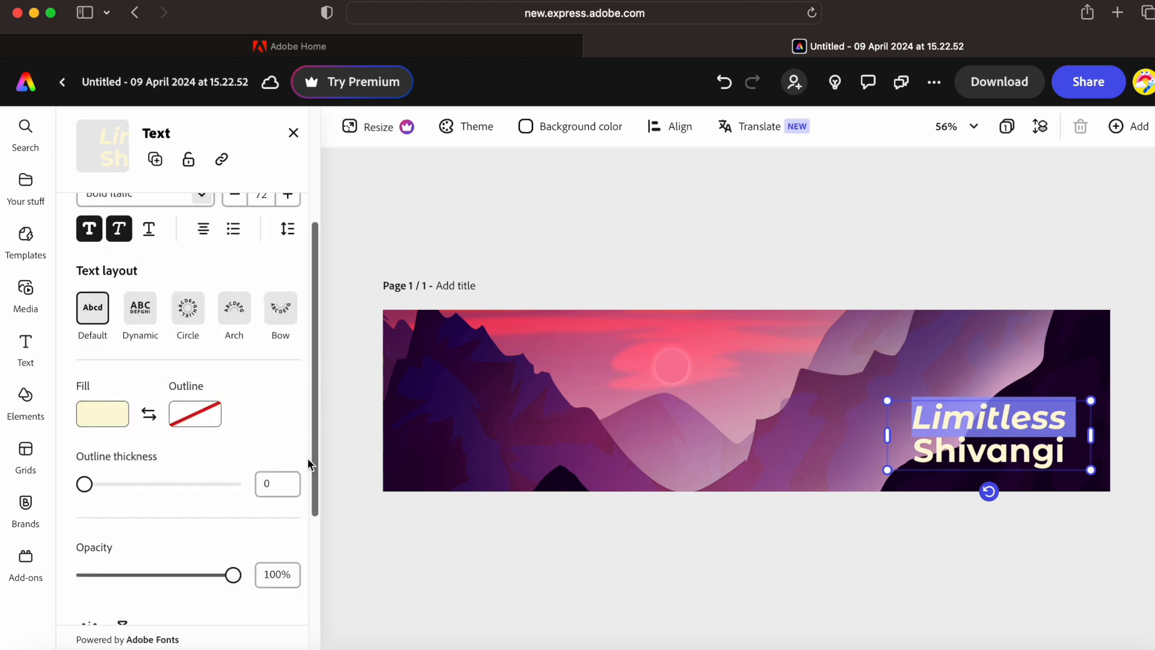
- Try lime green, yellow, black and dark brown fills on the word Limitless
left_click(116, 428)
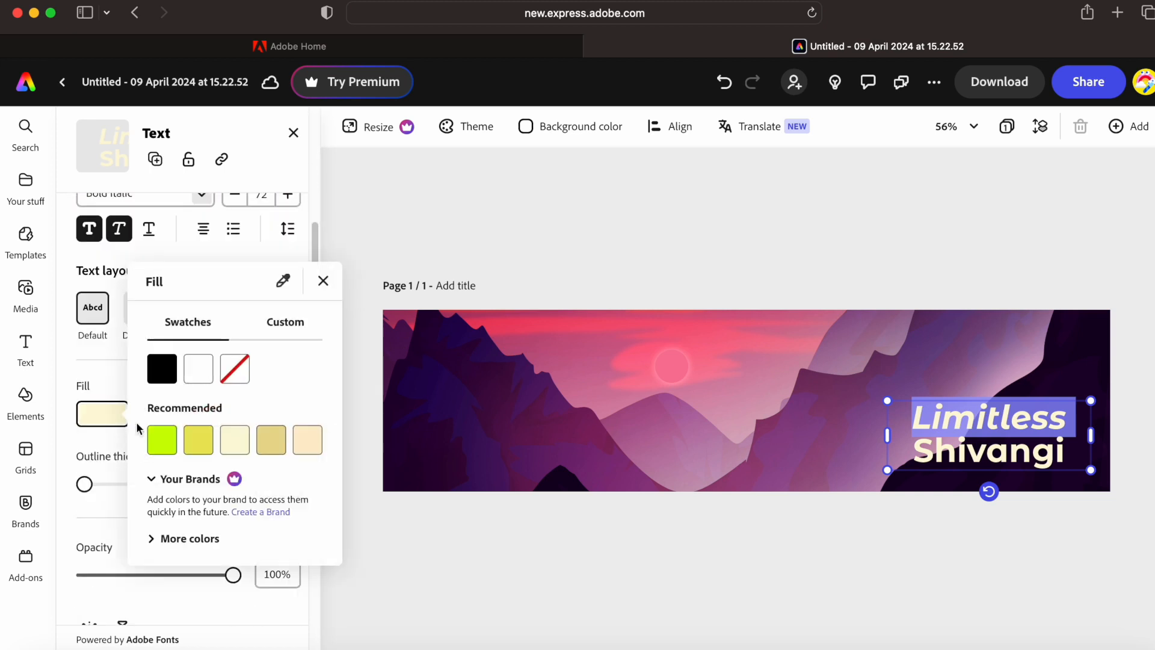
left_click(178, 443)
left_click(194, 446)
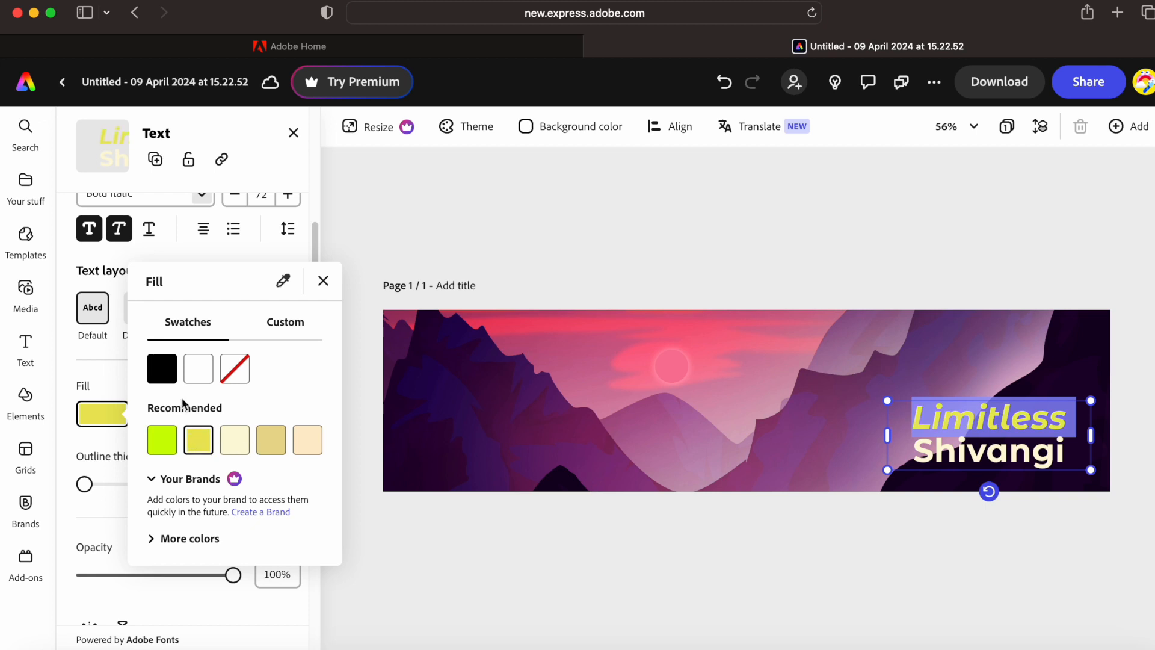
left_click(172, 384)
left_click(283, 450)
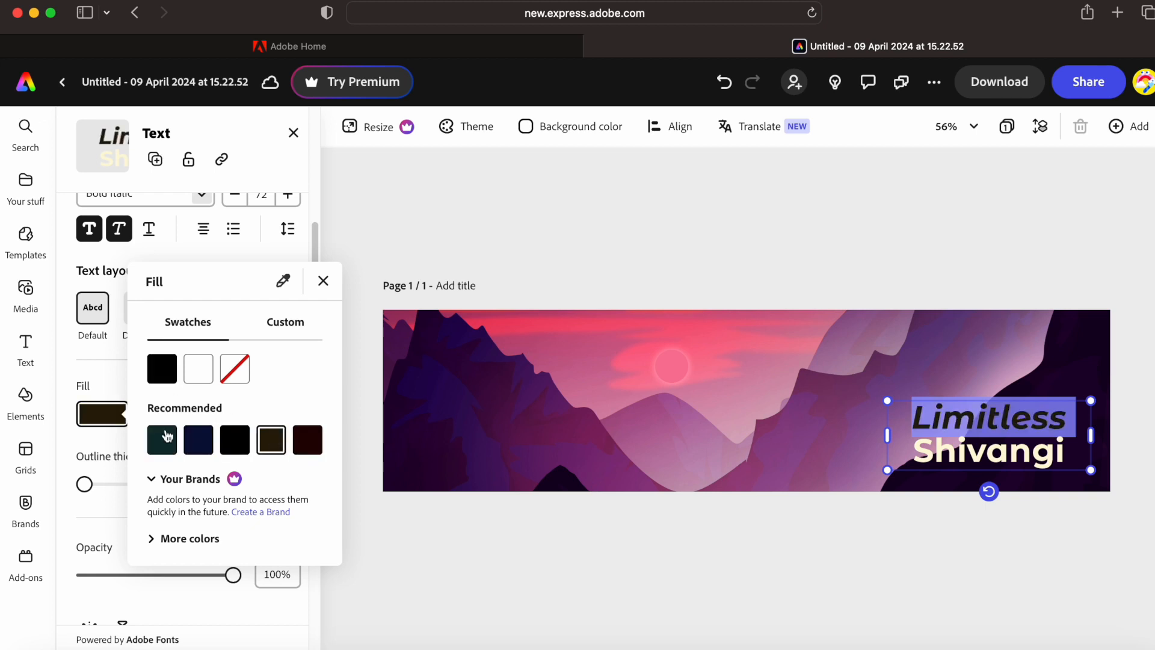
- Compare blue, navy, purple and maroon from more colours, then settle Limitless on light pink
left_click(155, 539)
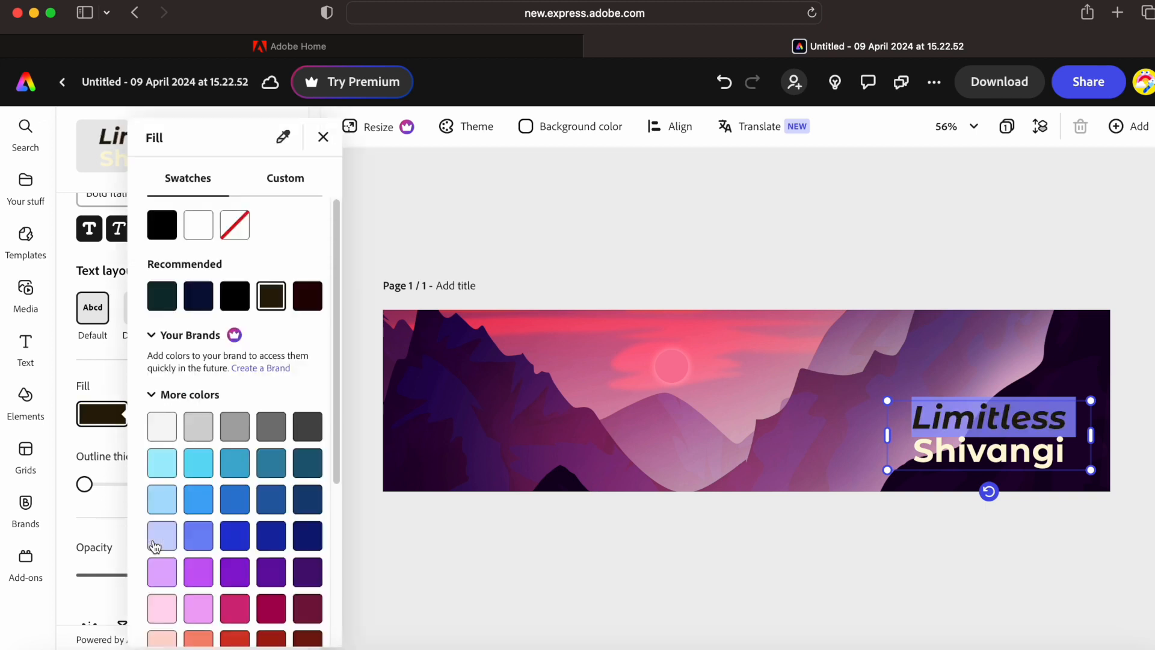
left_click(239, 508)
left_click(299, 512)
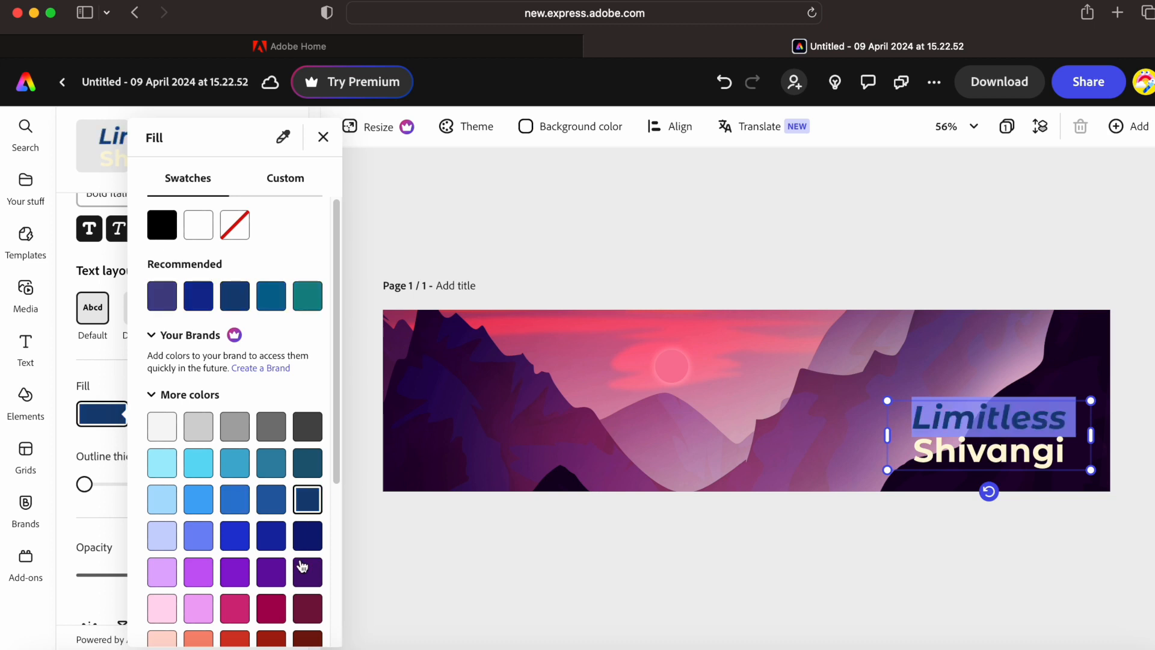
left_click(302, 566)
left_click(310, 612)
left_click(189, 618)
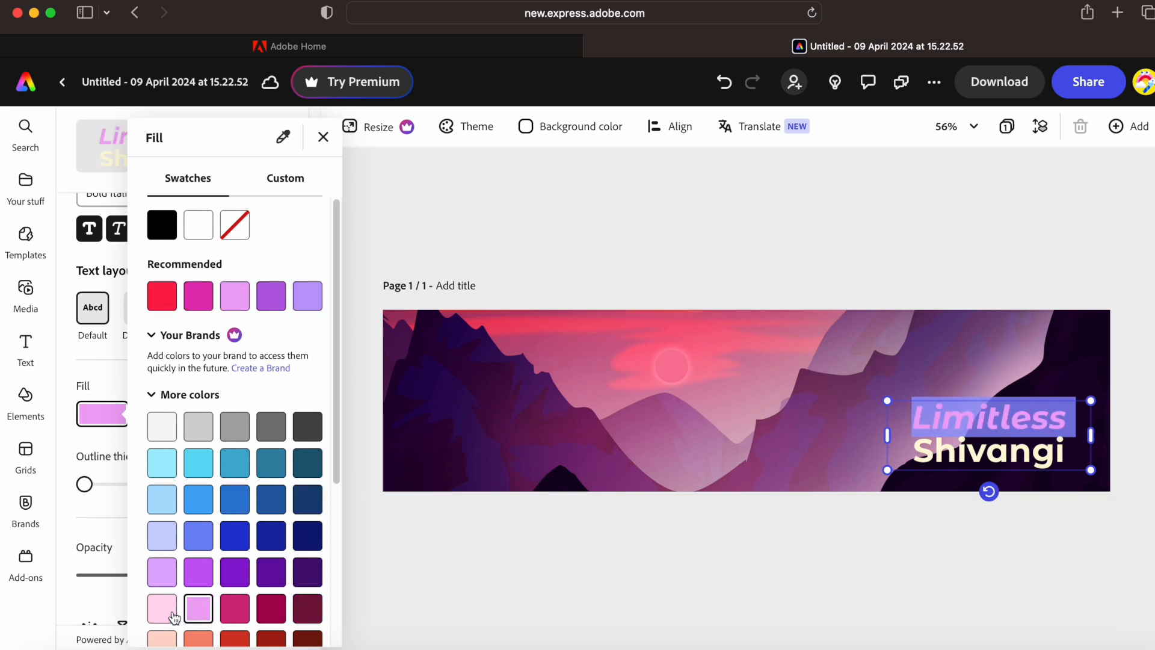
key("Escape")
left_click(821, 429)
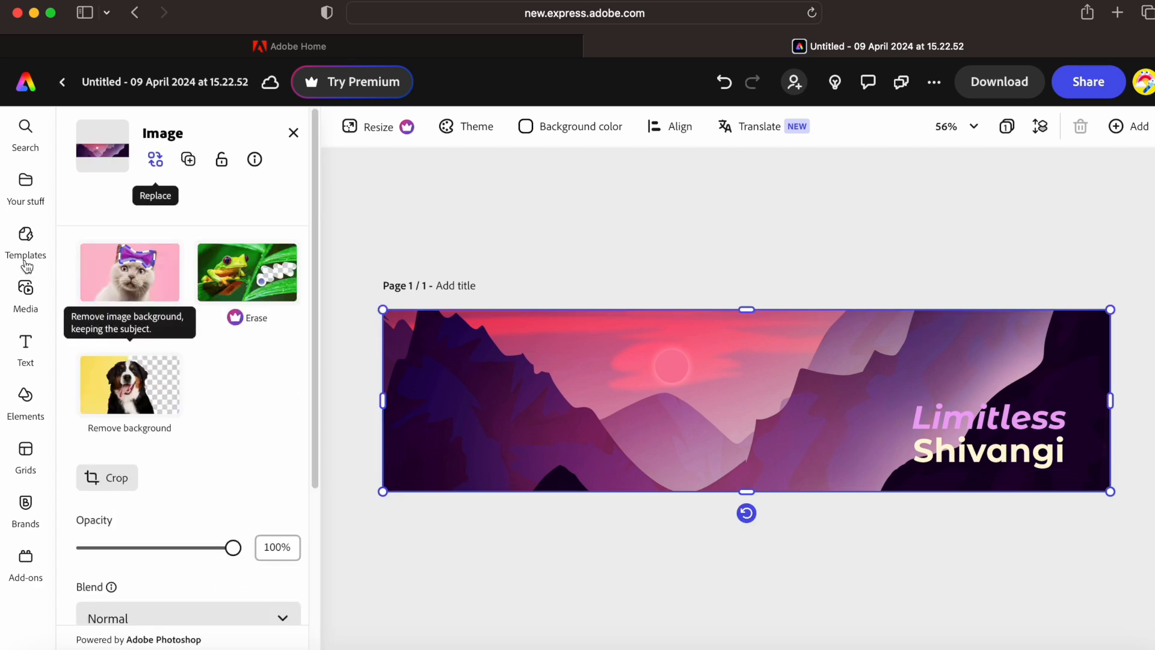
- Upload the portrait photo from the computer onto the cover banner
left_click(27, 303)
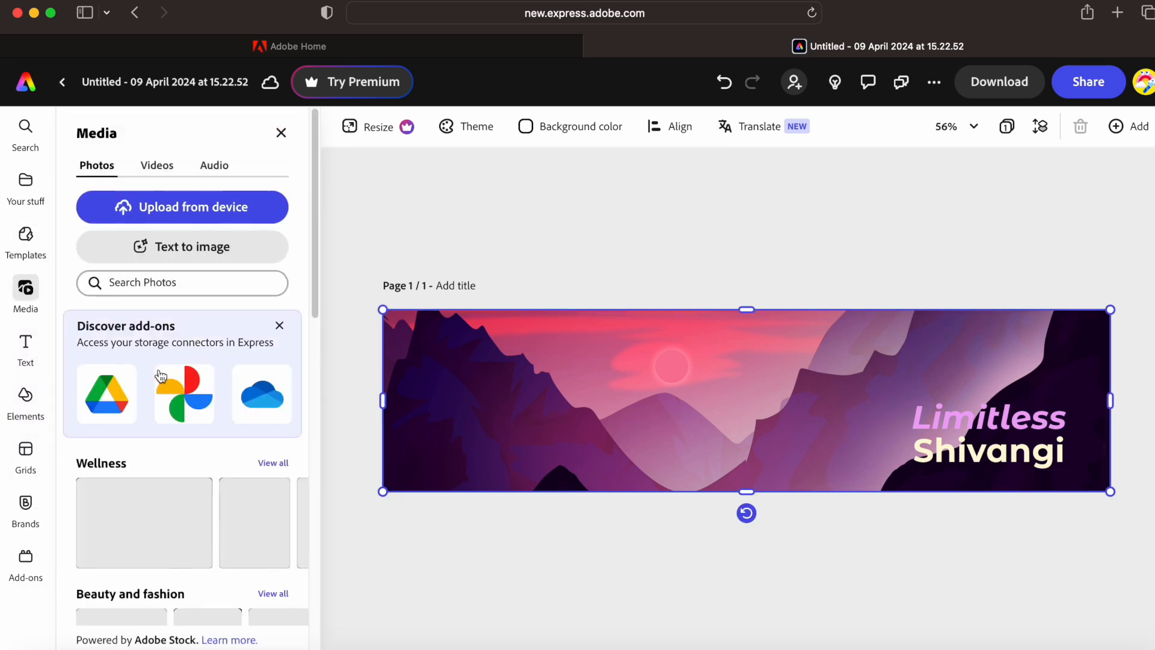
left_click(180, 212)
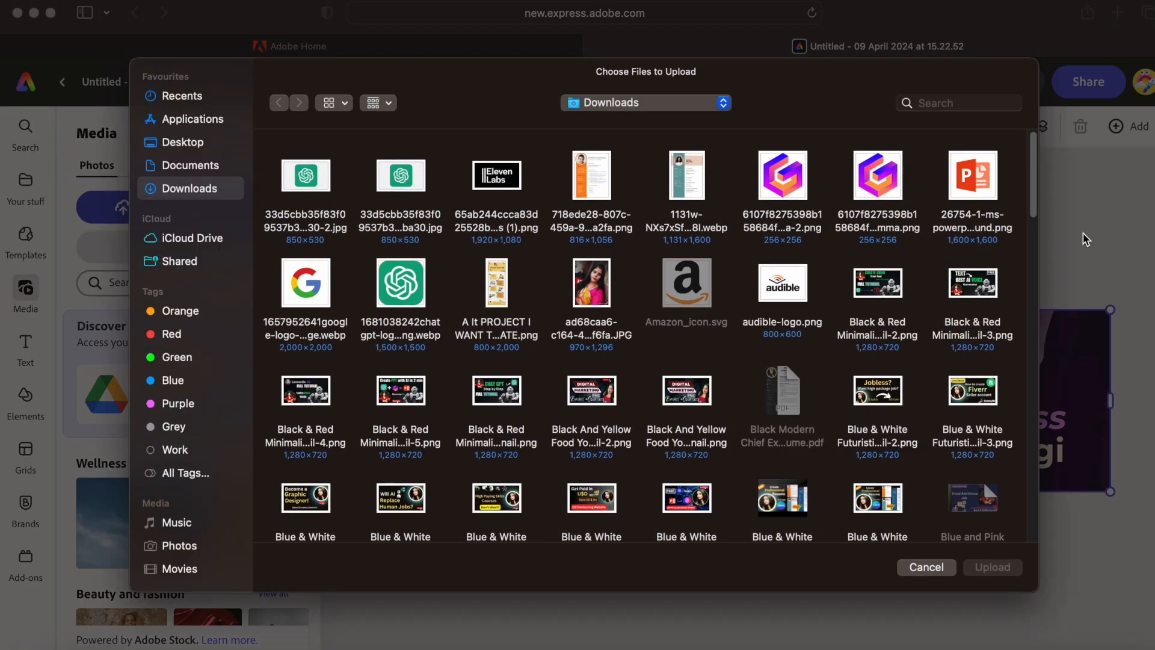
left_click_drag(1034, 165, 1034, 304)
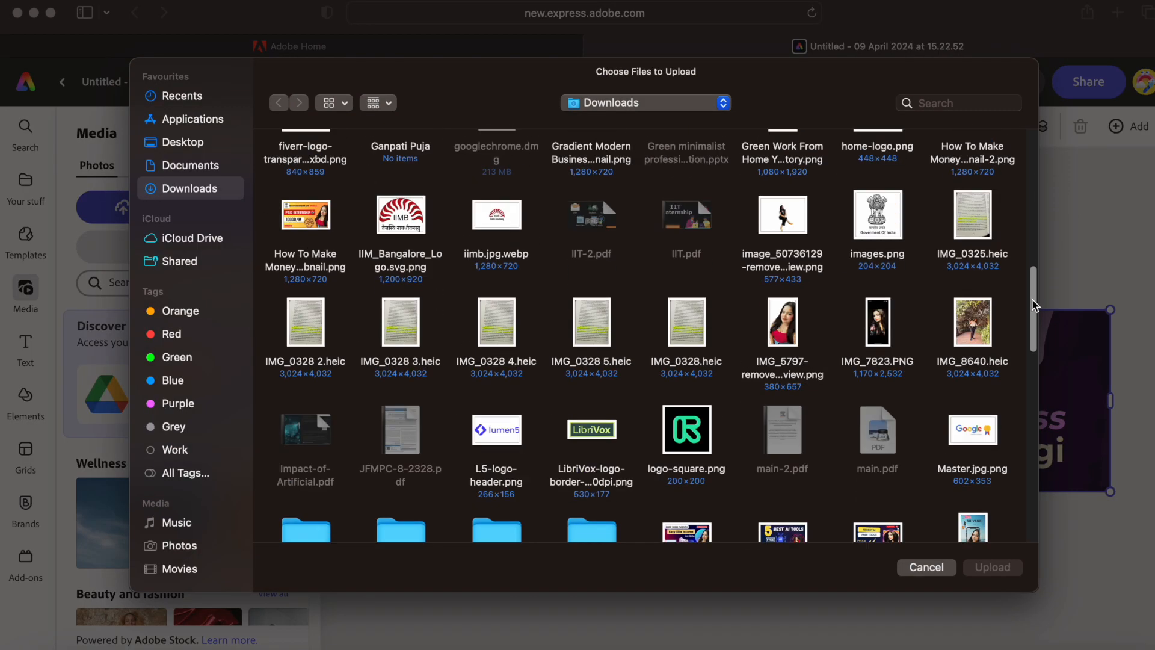
left_click(815, 332)
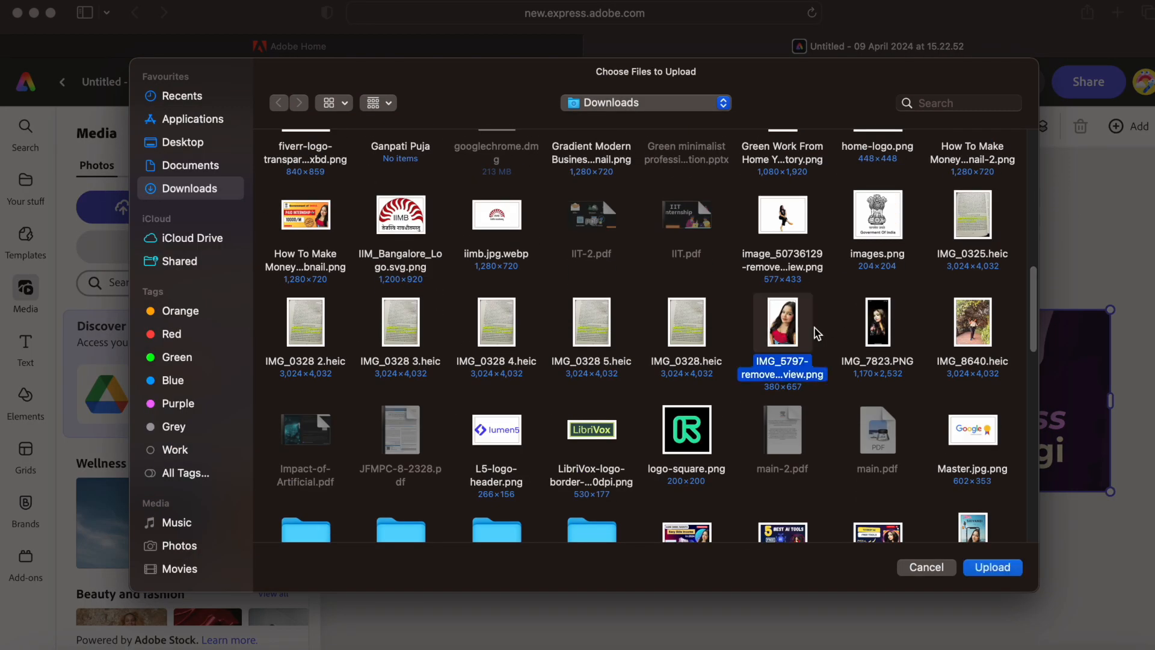
left_click(1000, 565)
- Centre the 'Limitless Shivangi' text at size 119 and move the portrait to the right edge
left_click_drag(965, 431, 493, 469)
left_click(978, 445)
left_click_drag(746, 422, 1053, 418)
left_click_drag(477, 453, 710, 374)
left_click_drag(814, 423, 944, 465)
left_click_drag(828, 397, 768, 392)
left_click_drag(1052, 428, 1059, 429)
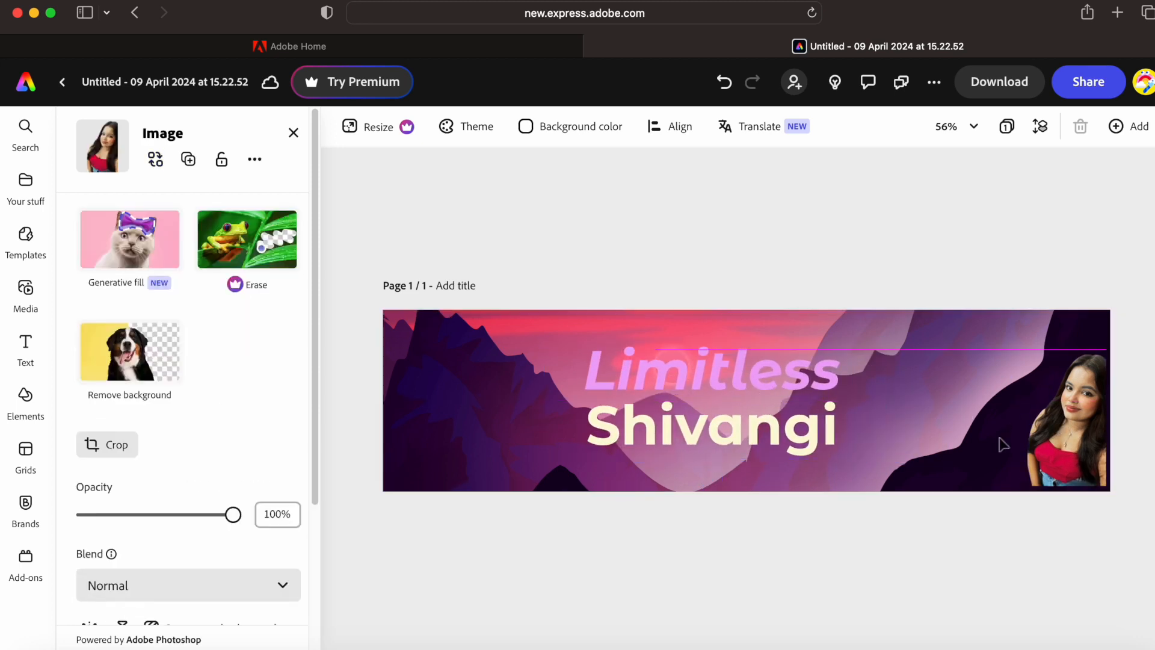
left_click(839, 327)
left_click(777, 280)
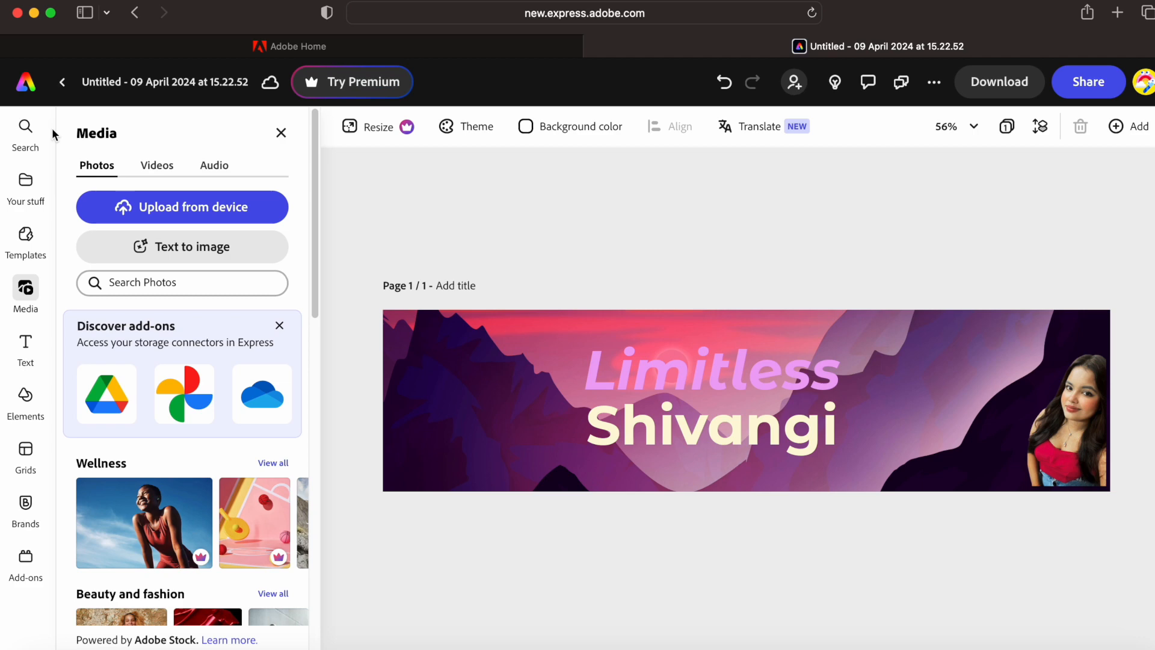
- From the home page, start a new design browsing Document resume templates
left_click(19, 93)
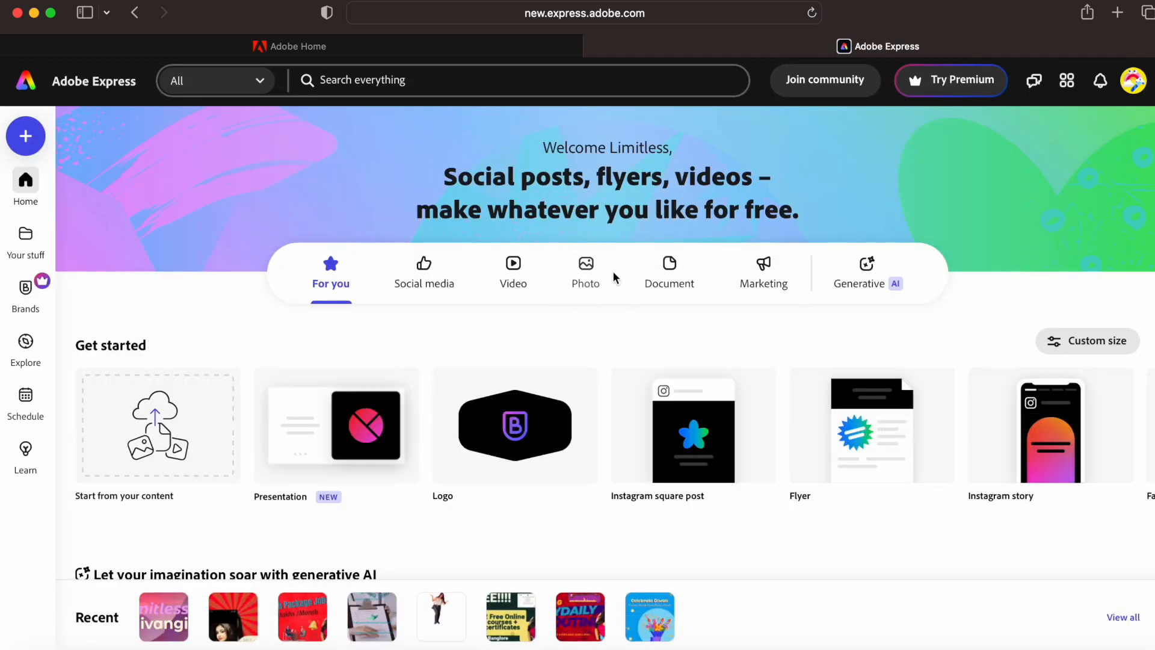
left_click(671, 274)
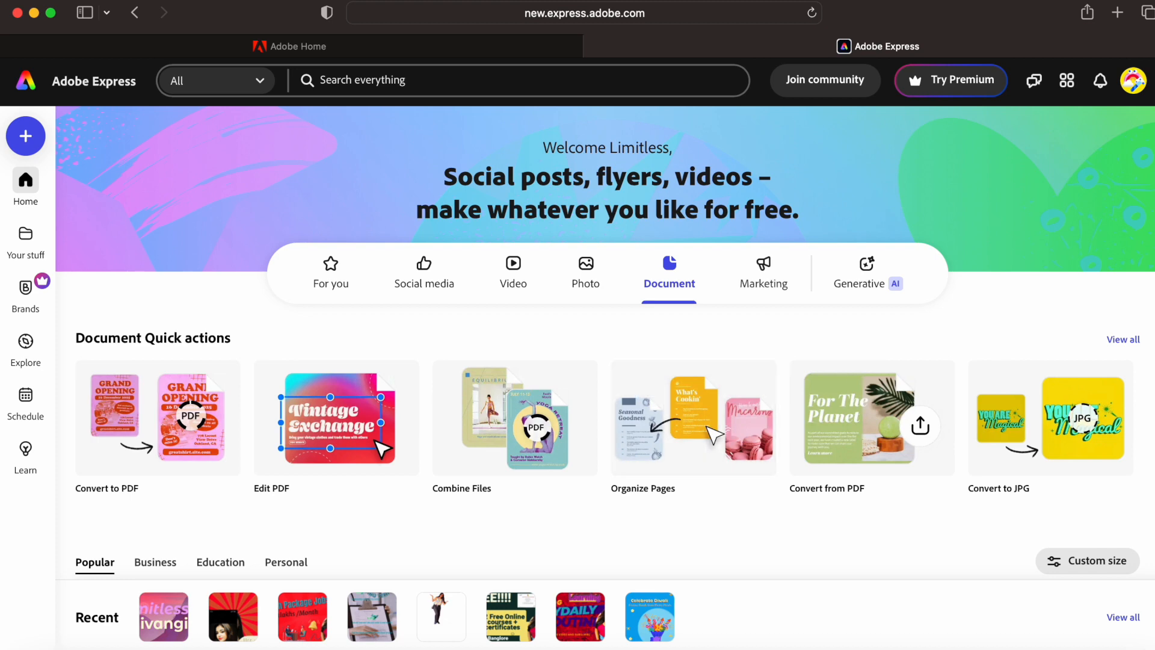
scroll(605, 373, "down", 5)
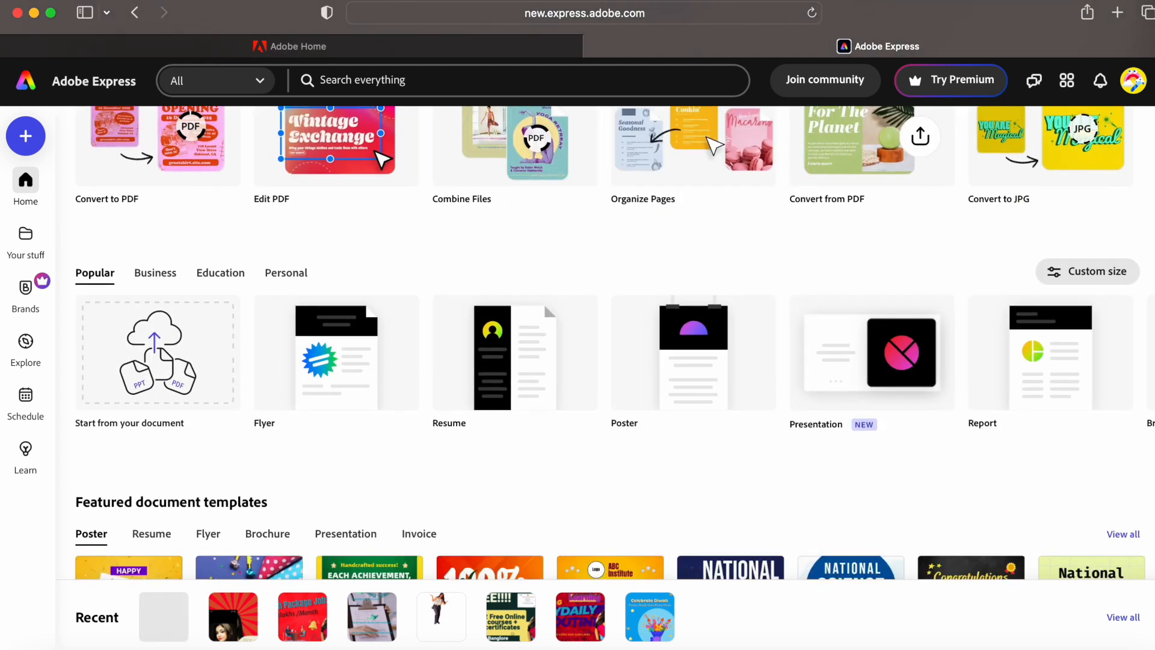
scroll(604, 373, "down", 3)
scroll(605, 373, "up", 1)
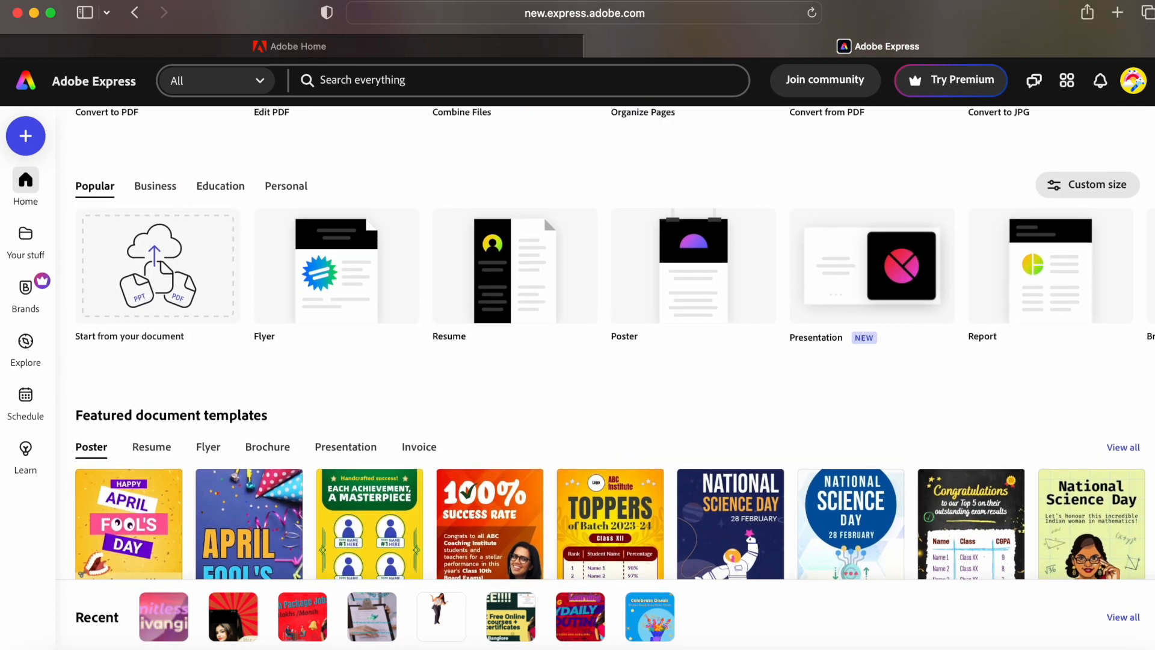
left_click(522, 268)
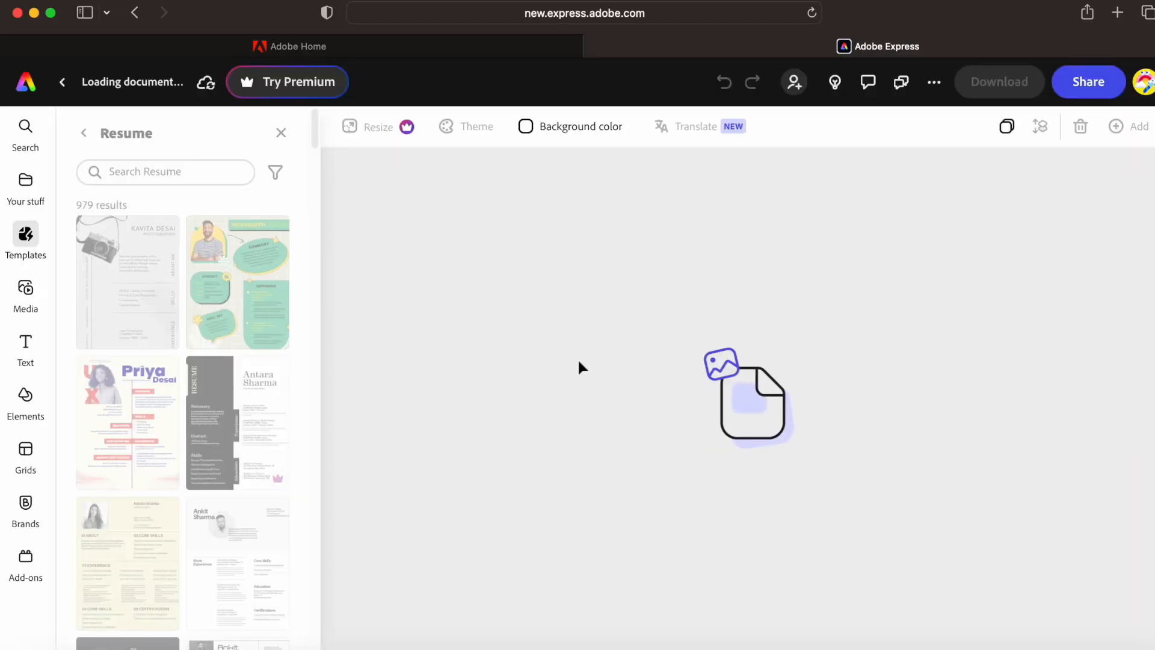
- Compare resume templates, keep the dark hotel-manager one, and return to the home page
left_click_drag(319, 148, 308, 319)
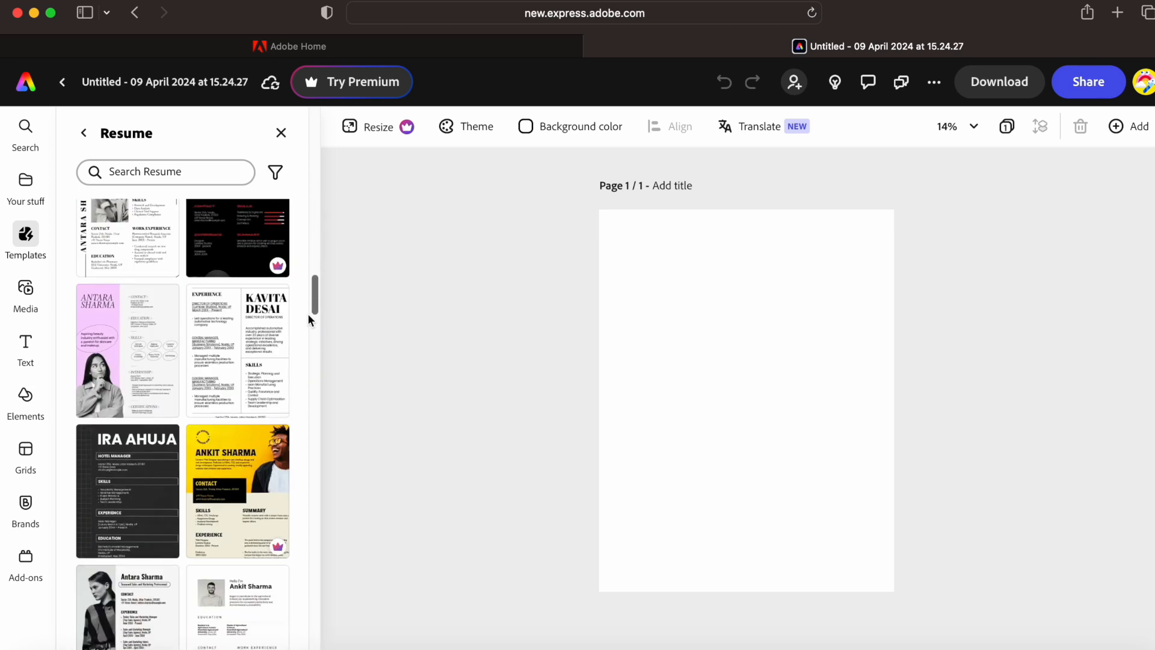
left_click(253, 266)
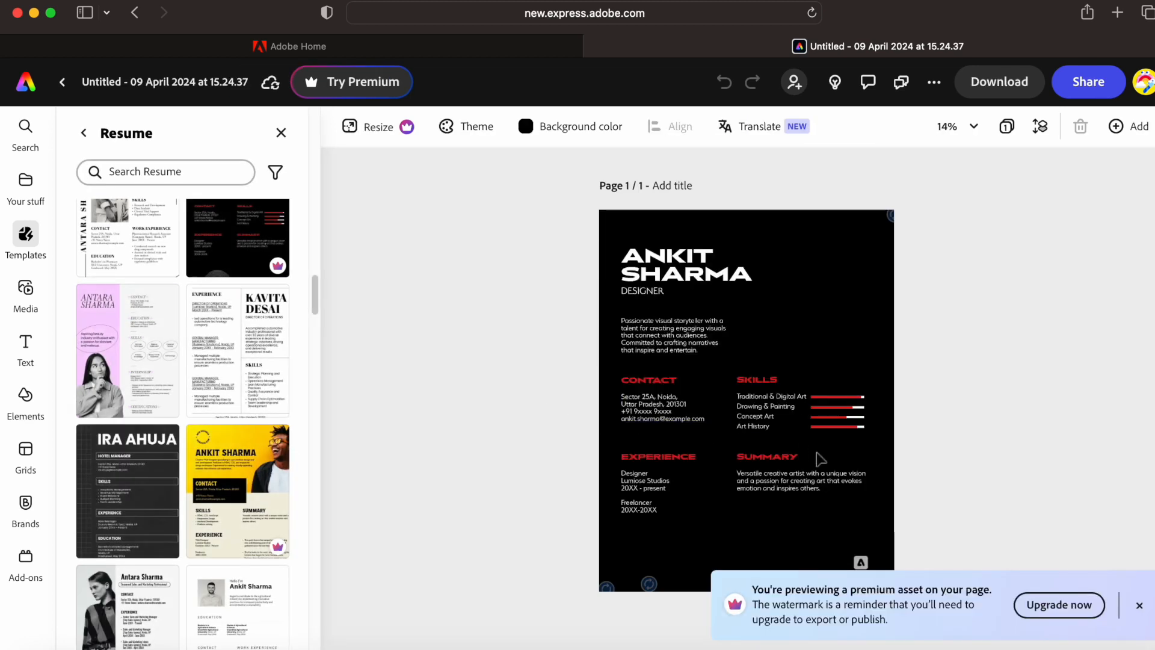
left_click(256, 385)
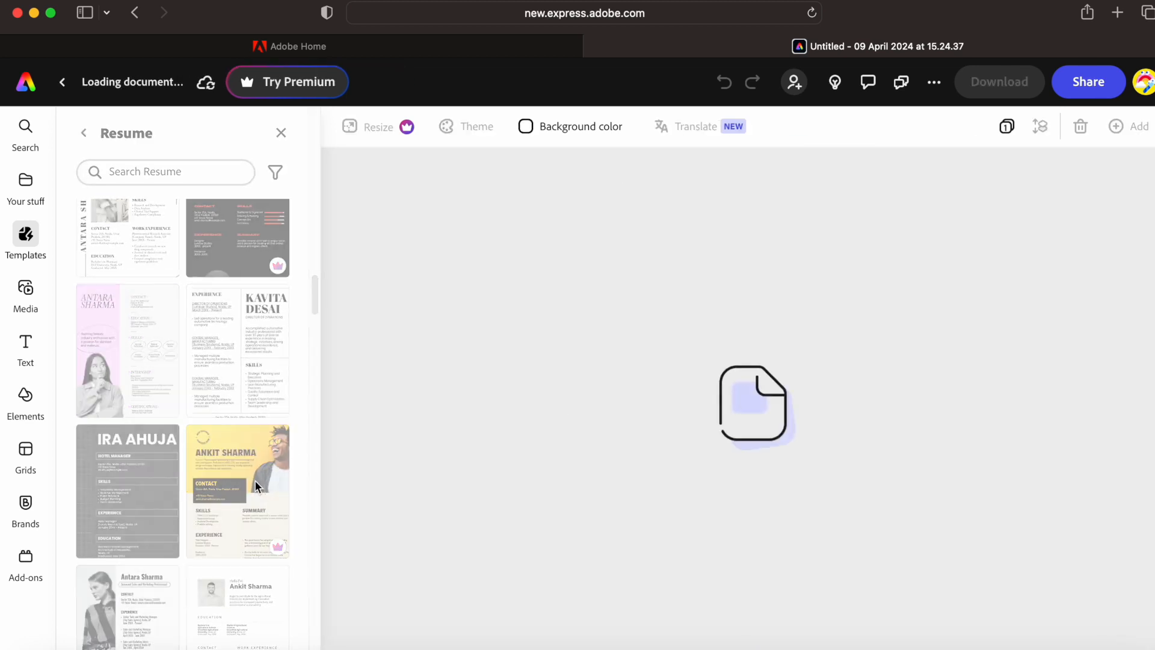
left_click(123, 498)
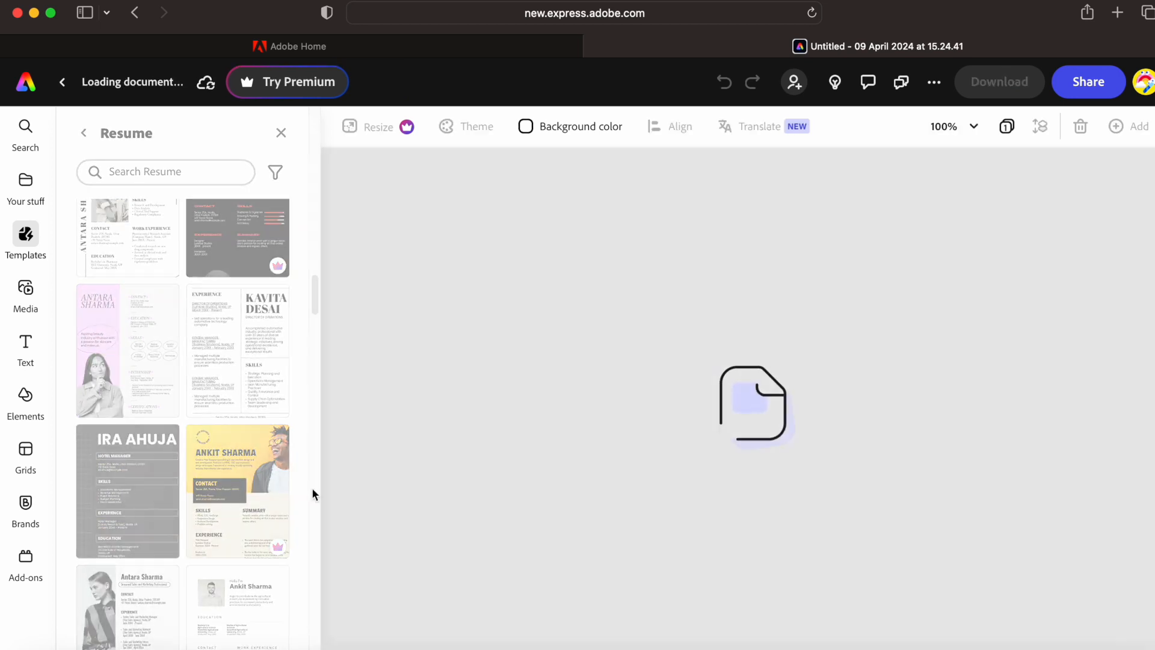
left_click(716, 297)
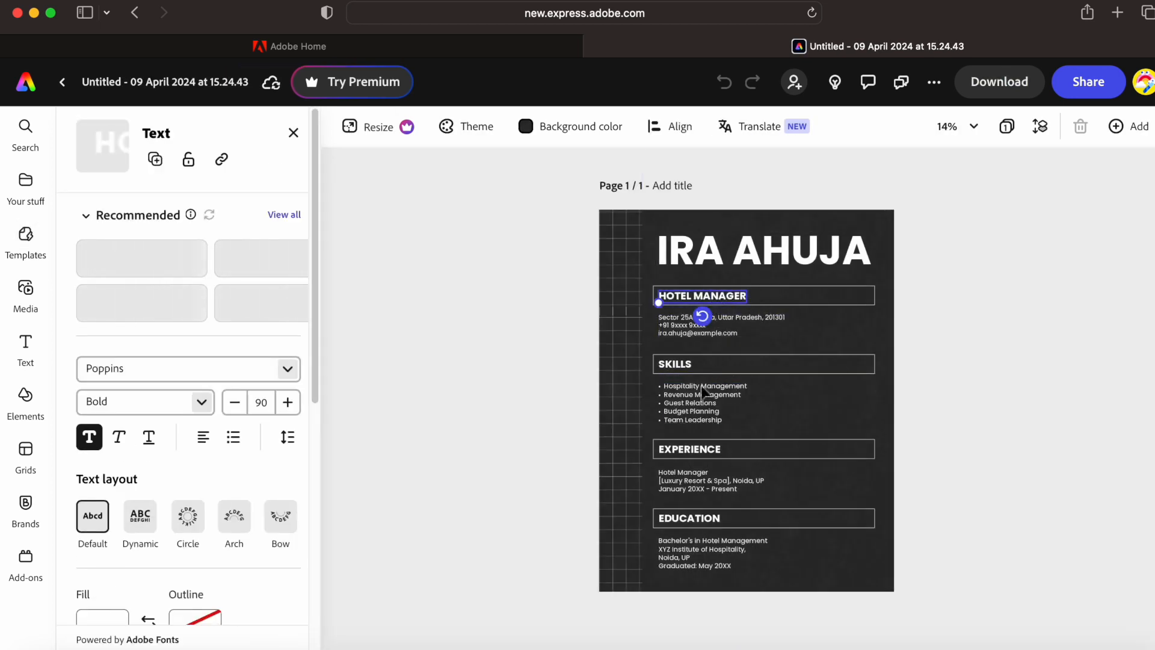
left_click(675, 364)
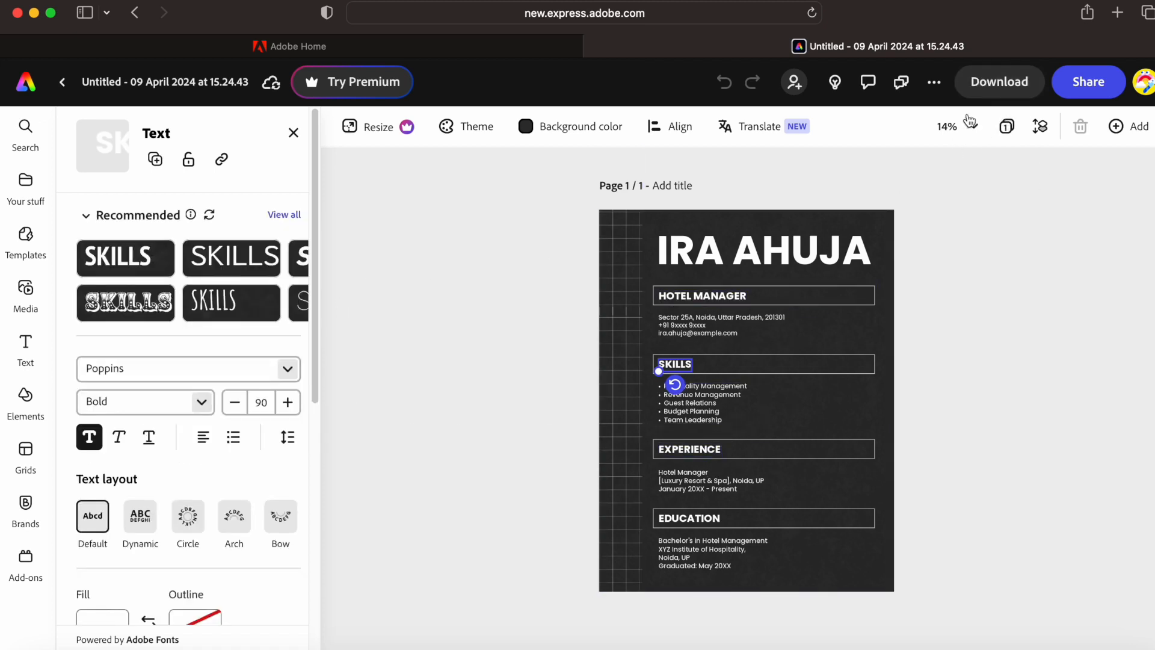
left_click(34, 86)
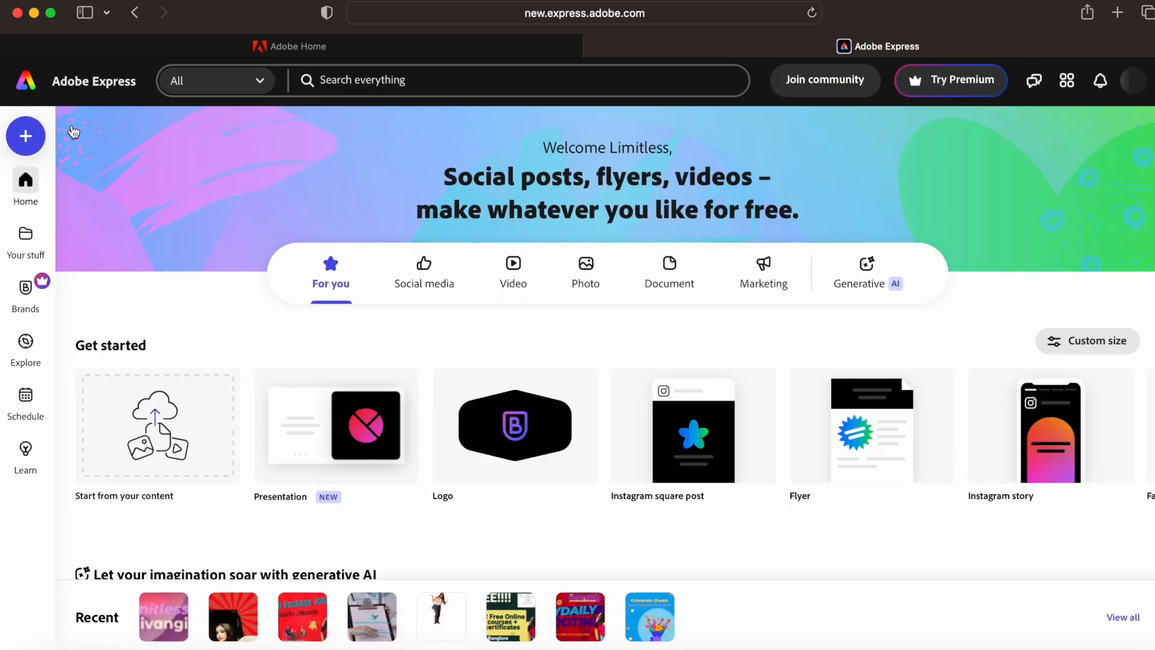
- Browse the home page's Document and Marketing categories, then reach Generative AI Text to image
left_click(684, 276)
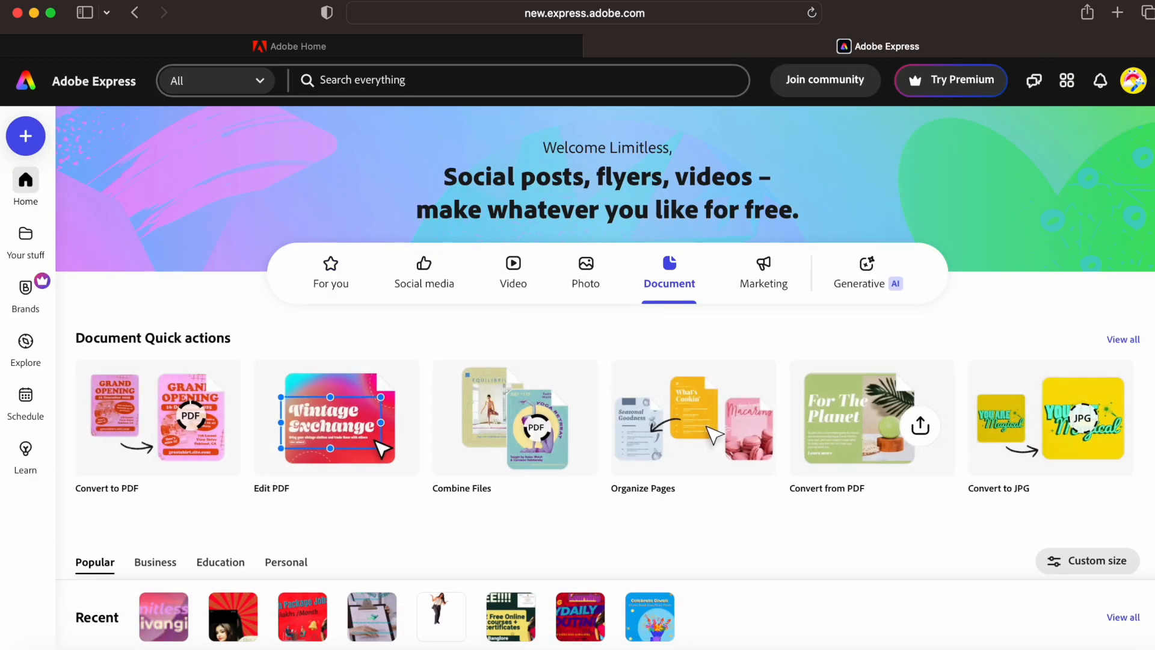
left_click(769, 280)
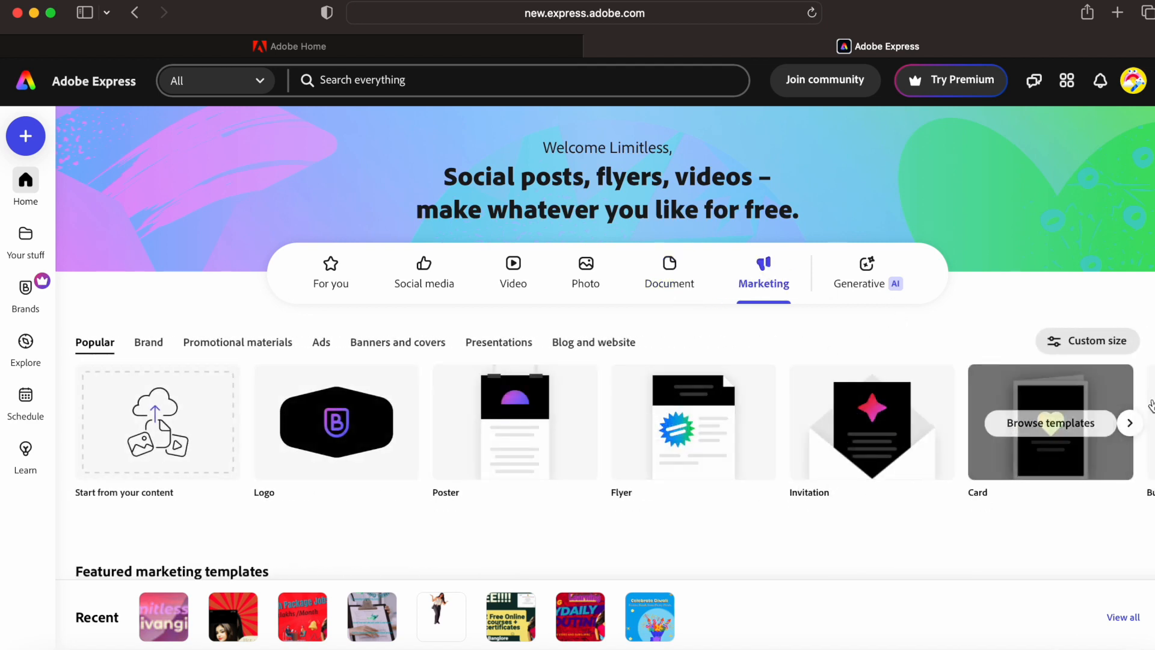
scroll(1143, 429, "down", 6)
scroll(1143, 482, "up", 6)
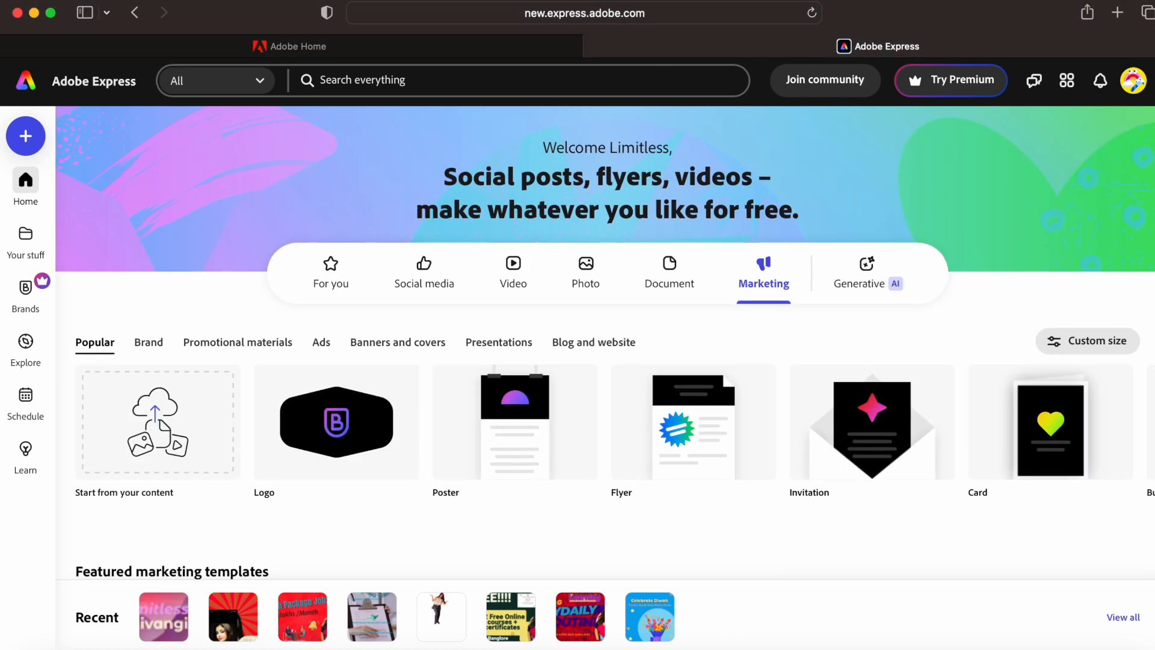
left_click(869, 273)
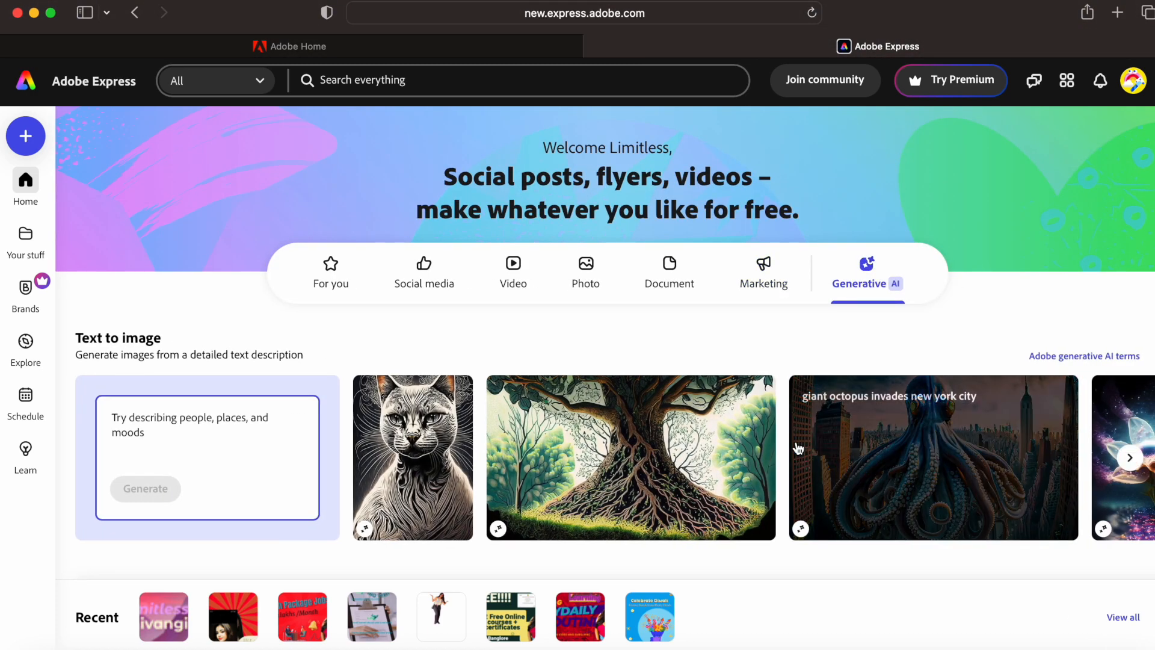
- Enter the prompt 'A princess sitting in jungle', correcting the typos
left_click(184, 424)
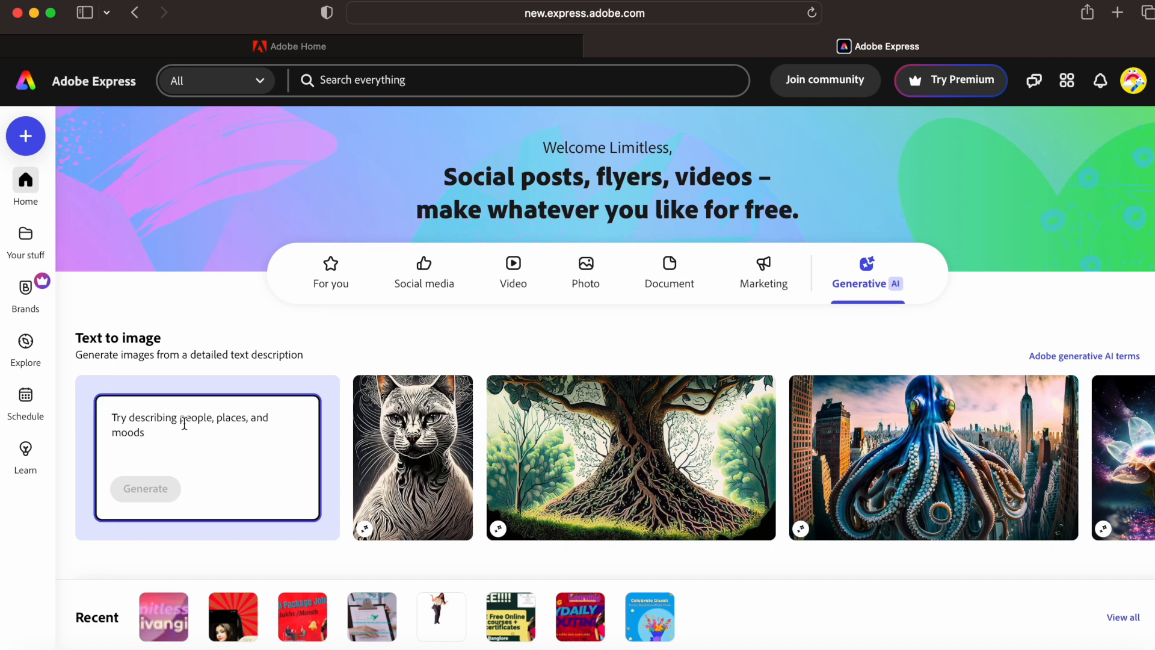
type("A")
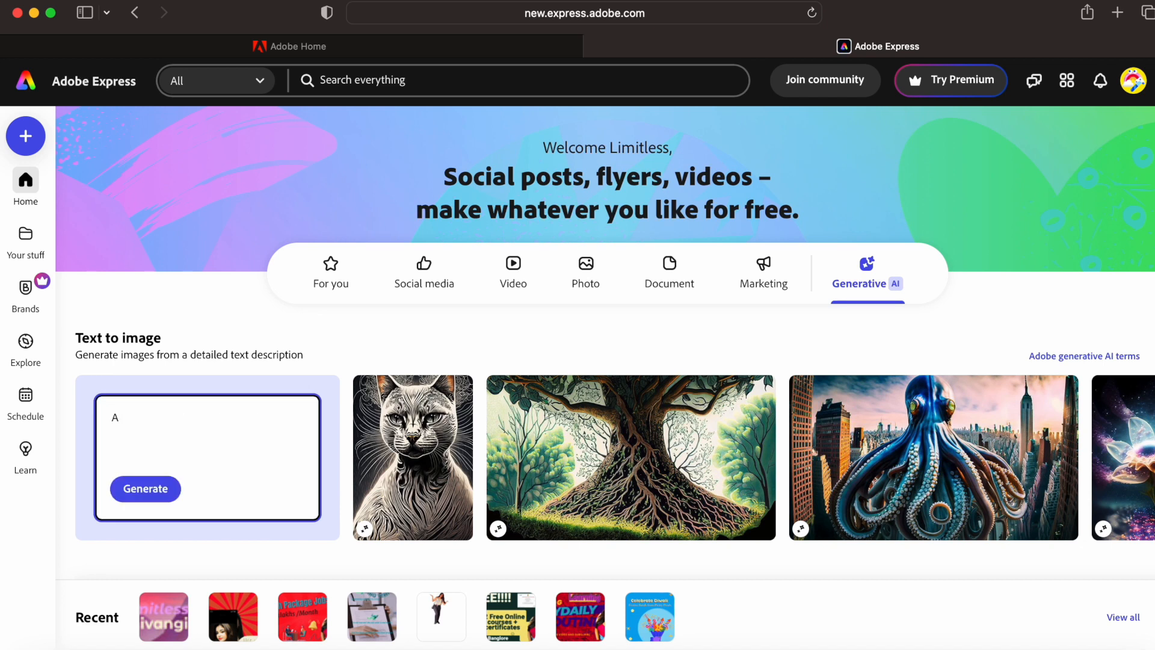
type(" process sitting in jungle")
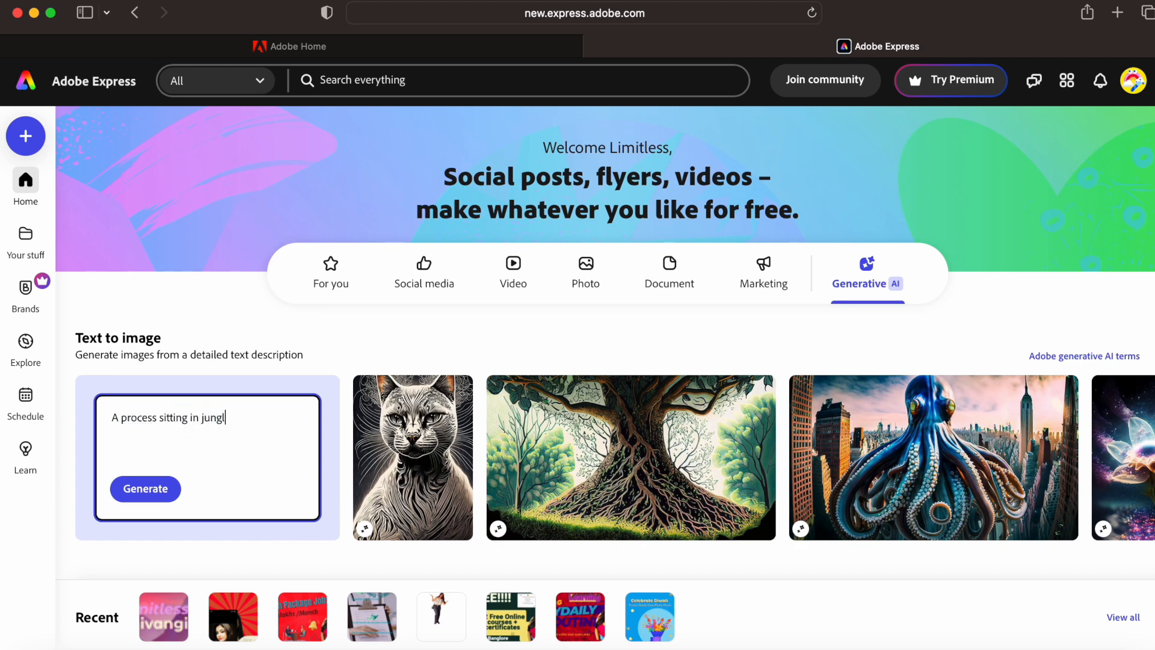
double_click(148, 420)
type("princ")
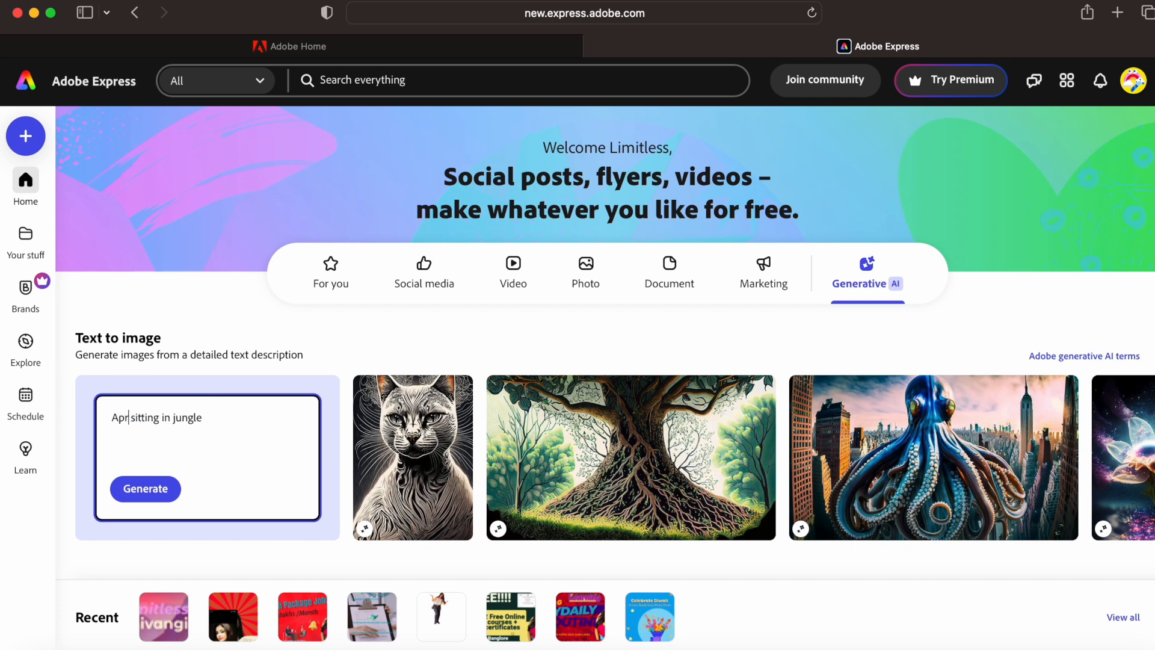
type("ess")
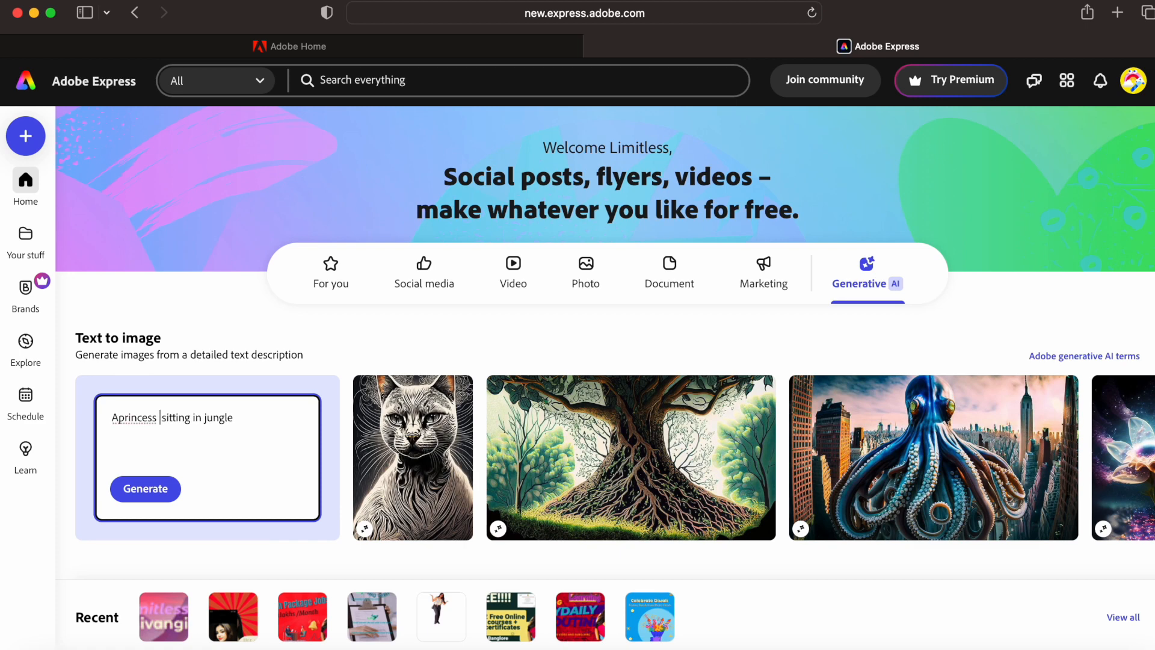
left_click(116, 420)
- Generate images from the 'A princess sitting in jungle' prompt
left_click(169, 488)
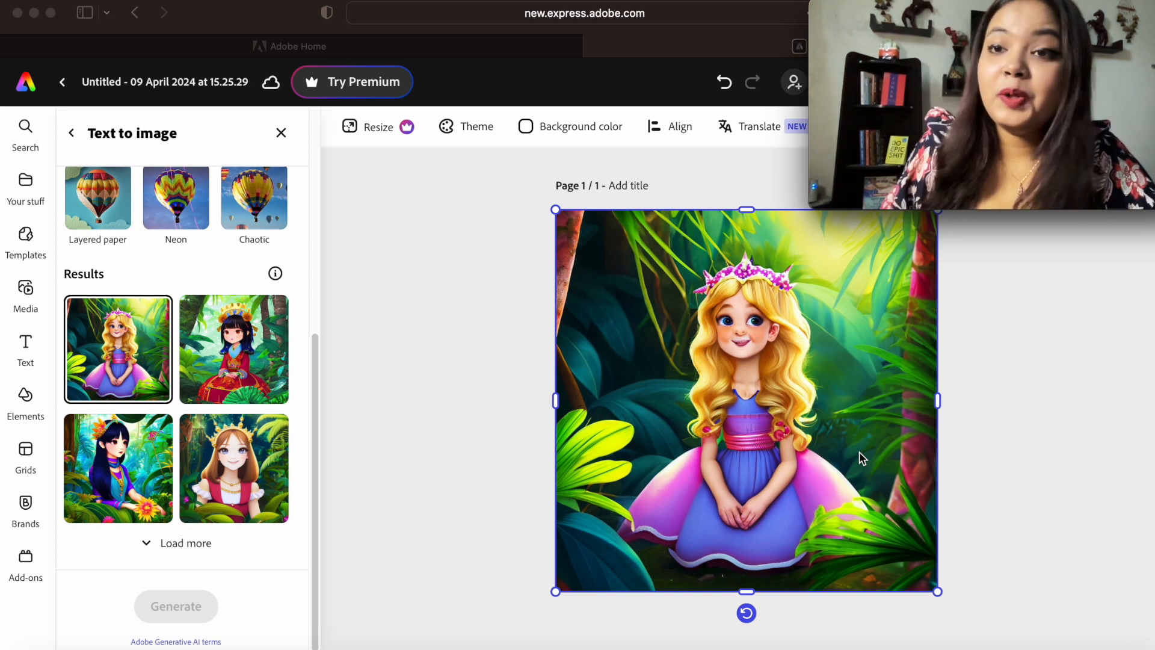
- Leave the princess design and go back to the Adobe Express home page
left_click(27, 85)
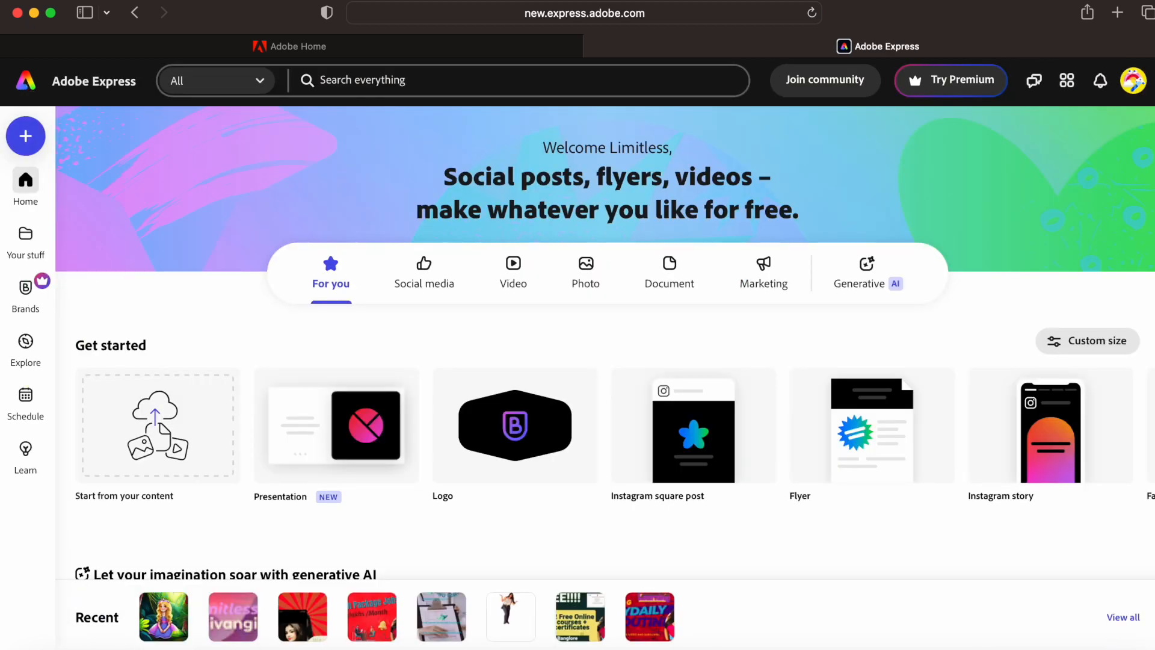